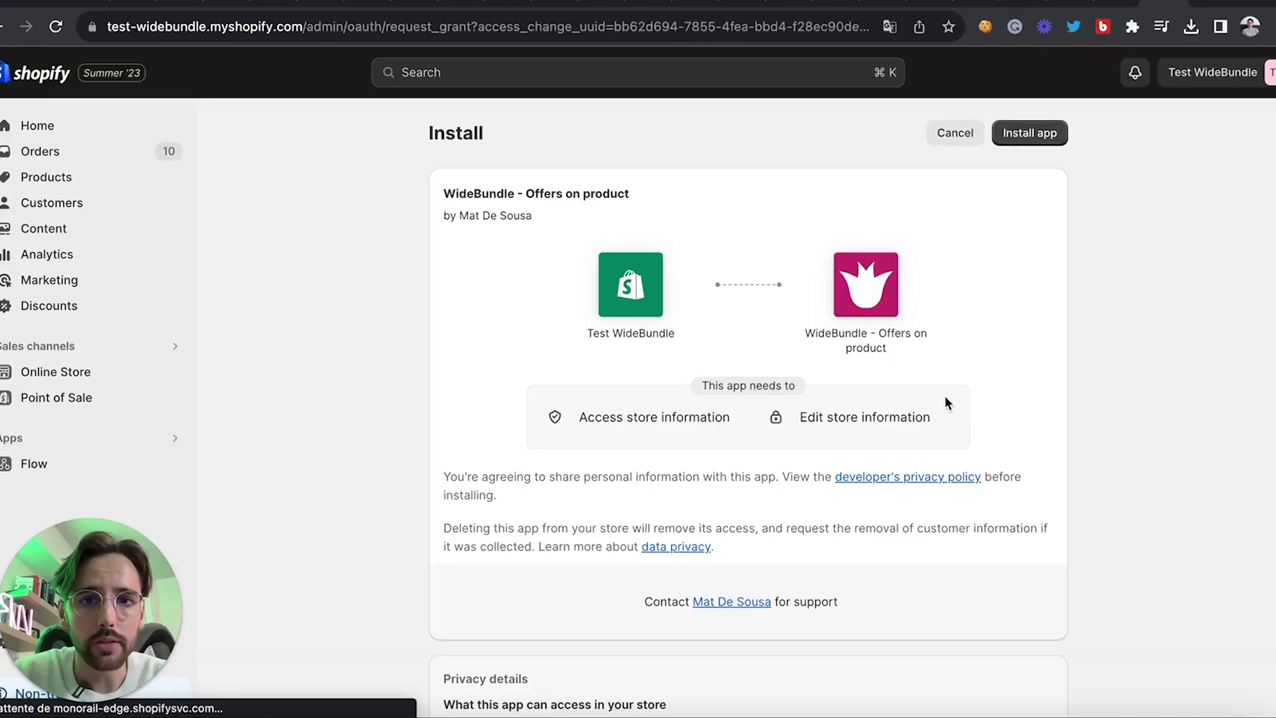
Install WideBundle from its app listing in the Shopify admin
scroll(908, 380, "down", 7)
left_click(1039, 642)
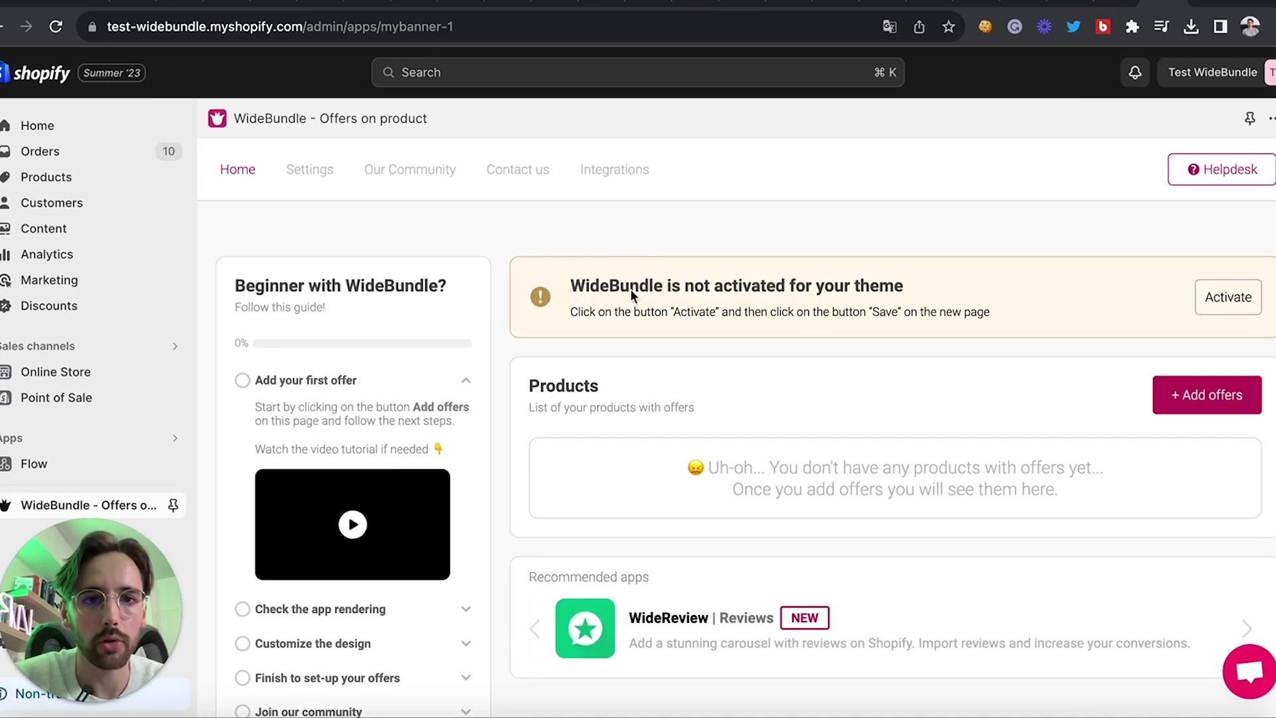
Switch on and save the WideBundle app embed in the theme, then reload to confirm activation
left_click(1234, 296)
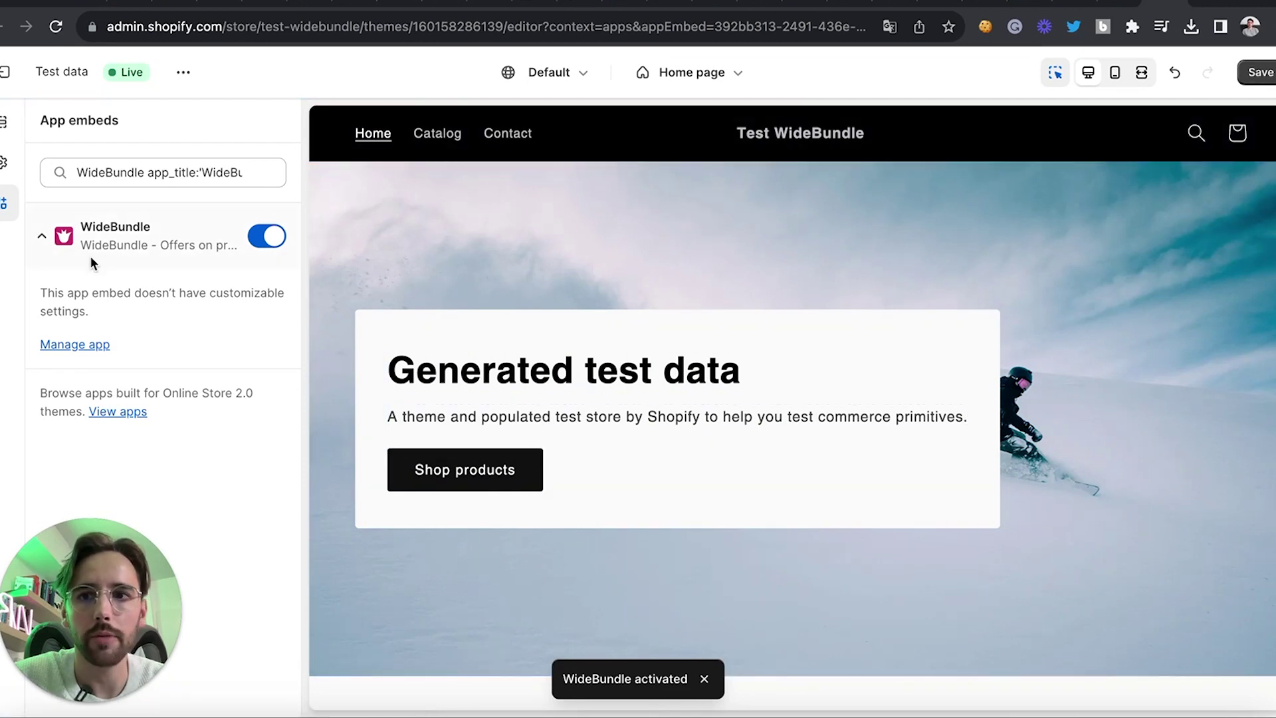
left_click(1260, 73)
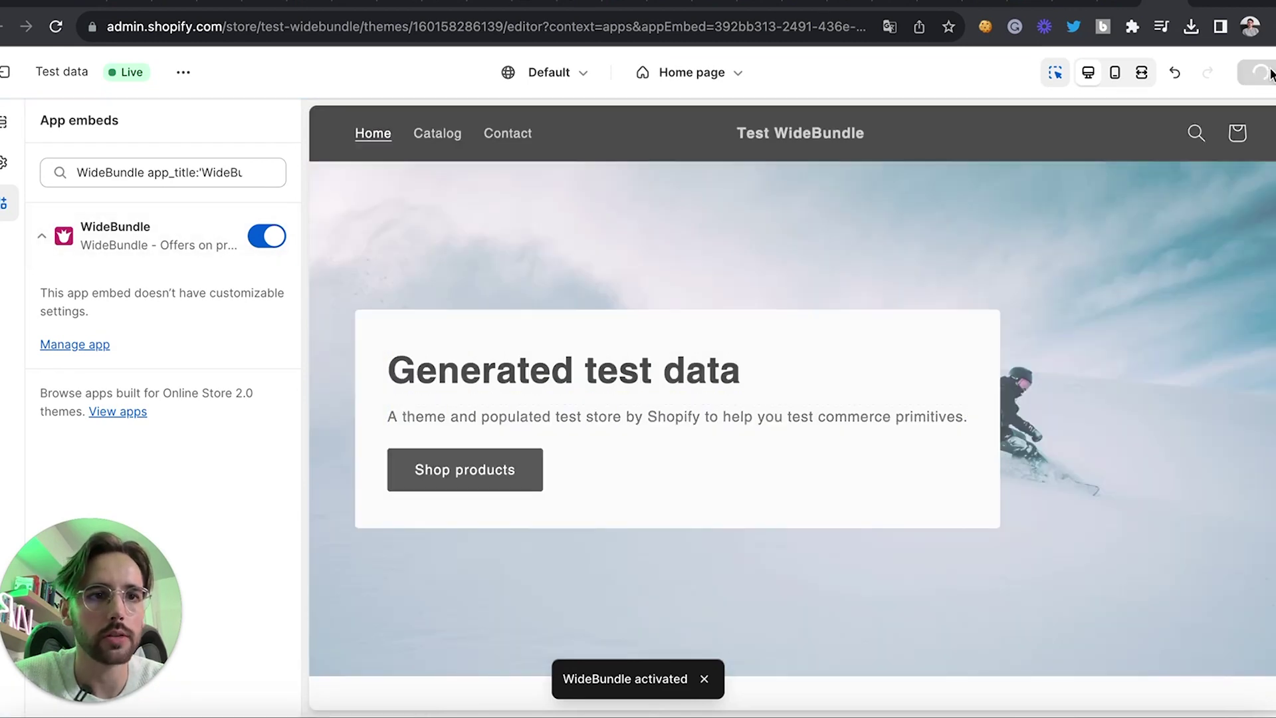
left_click(1128, 5)
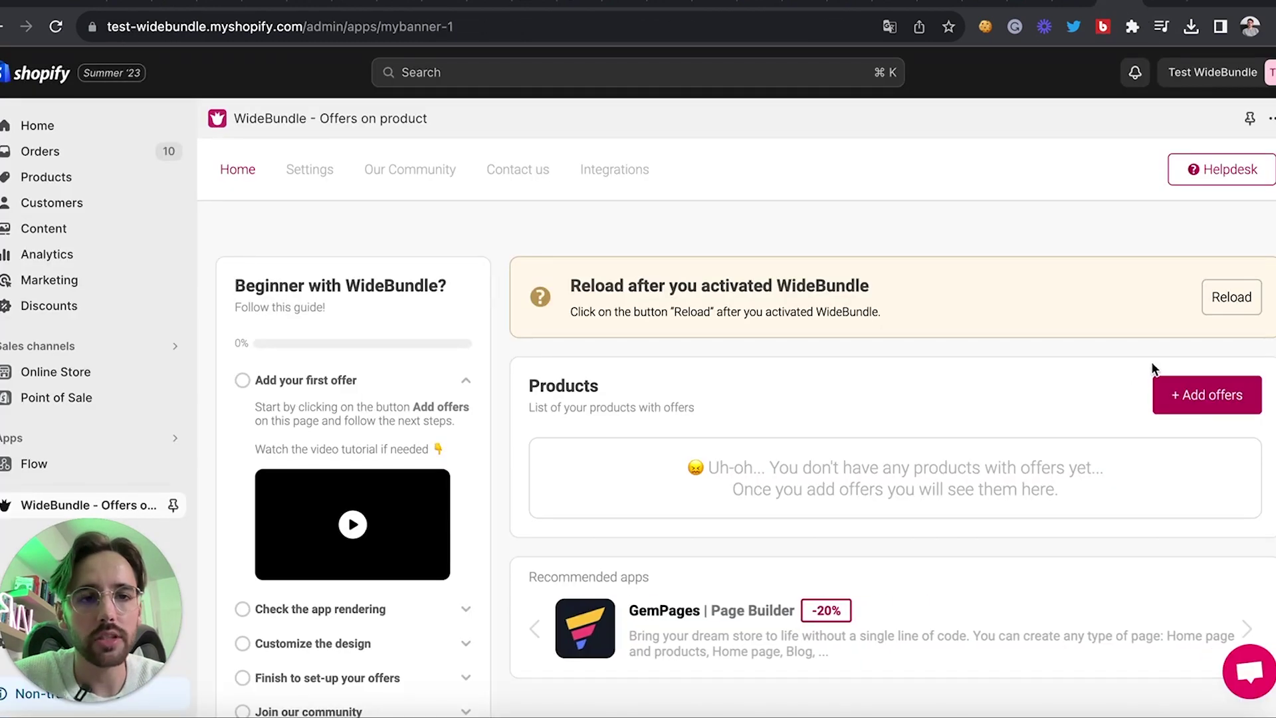
left_click(1221, 298)
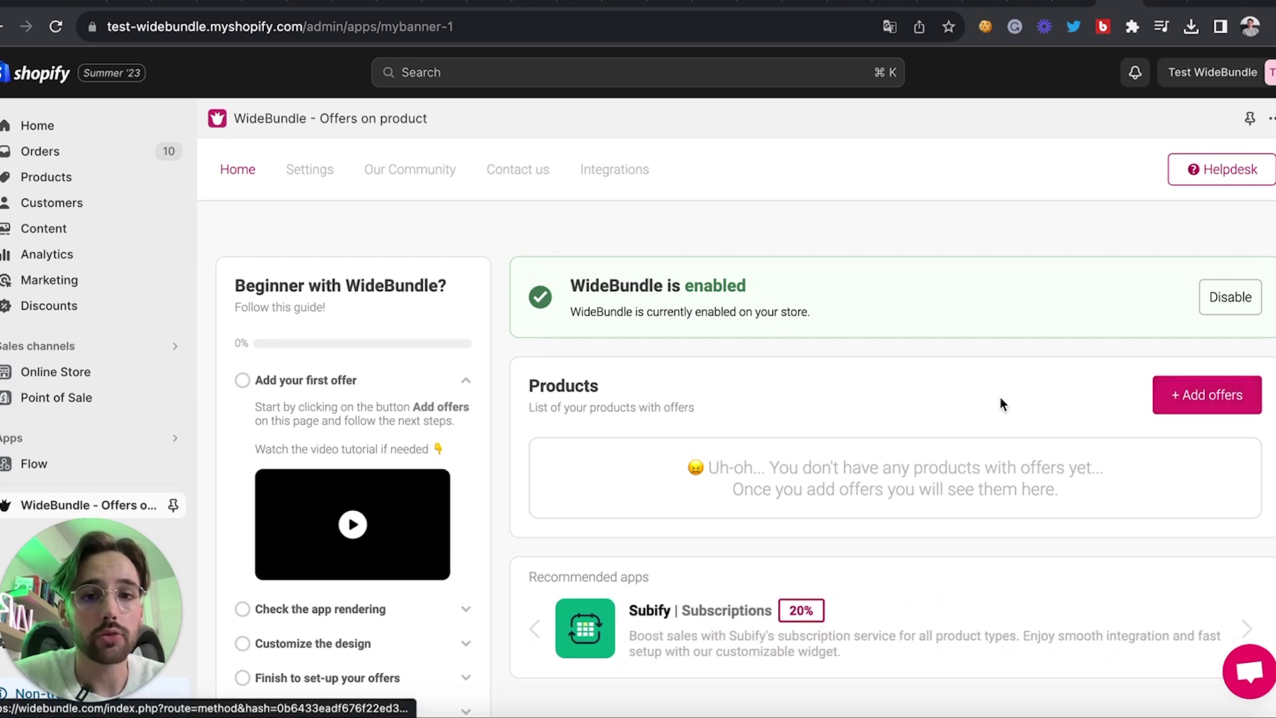
Start new offers for The Draft Snowboard using the offer creator method
left_click(1193, 396)
left_click(429, 425)
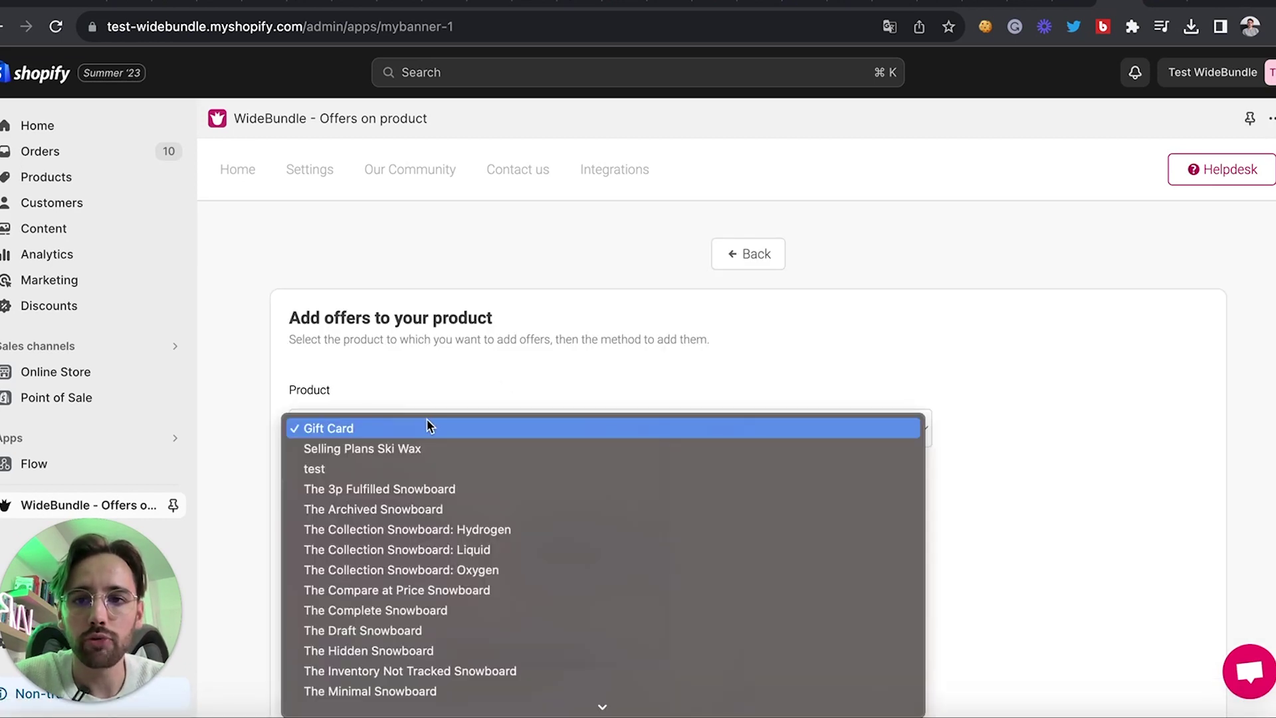
scroll(426, 426, "down", 3)
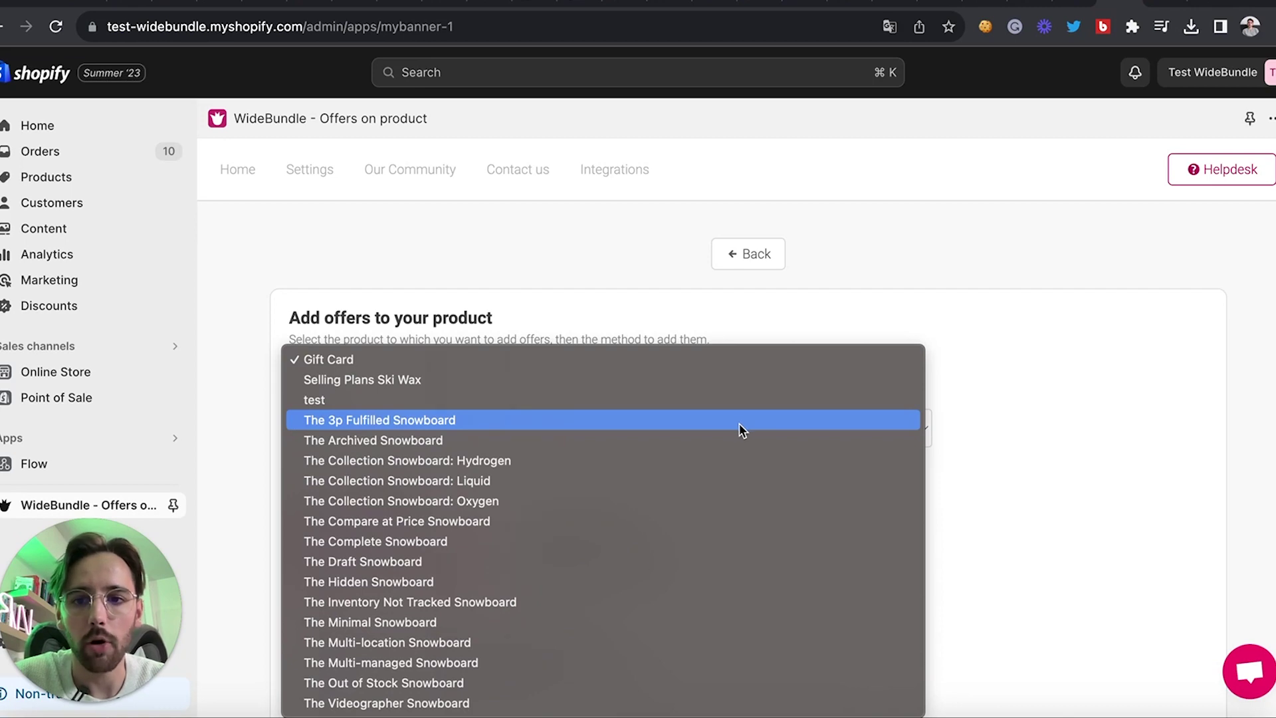
left_click(394, 562)
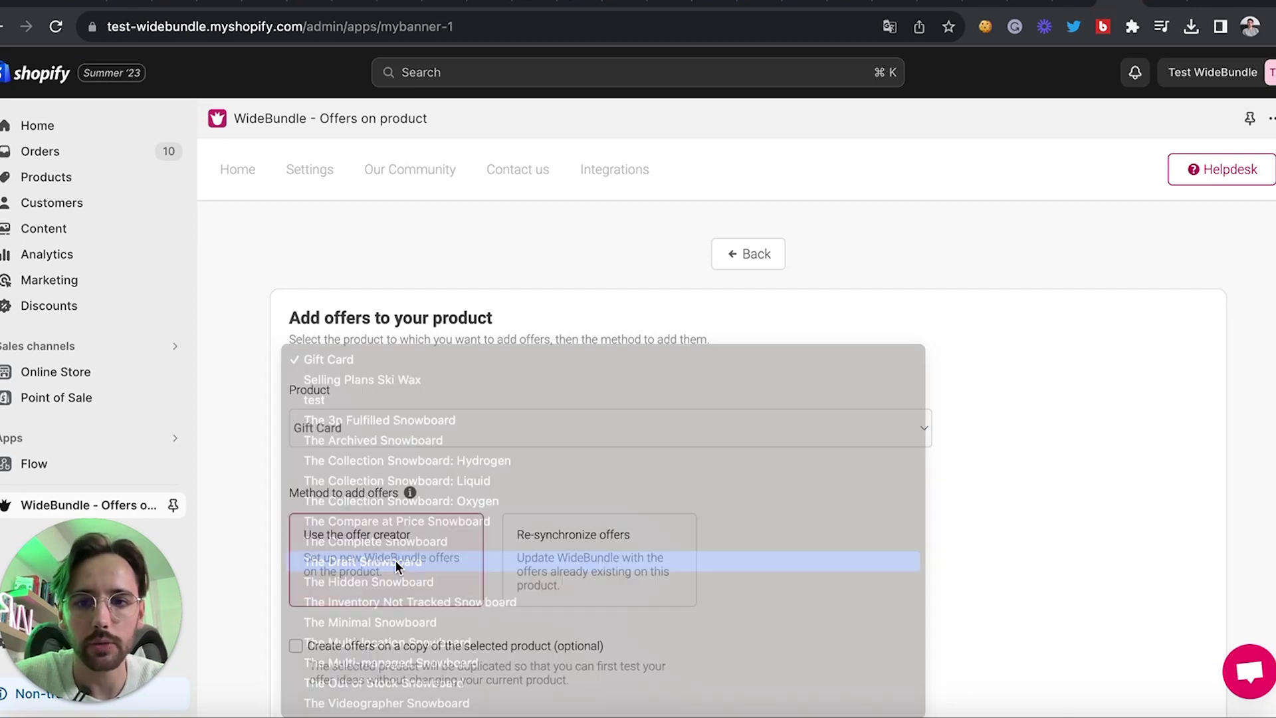
scroll(319, 531, "down", 2)
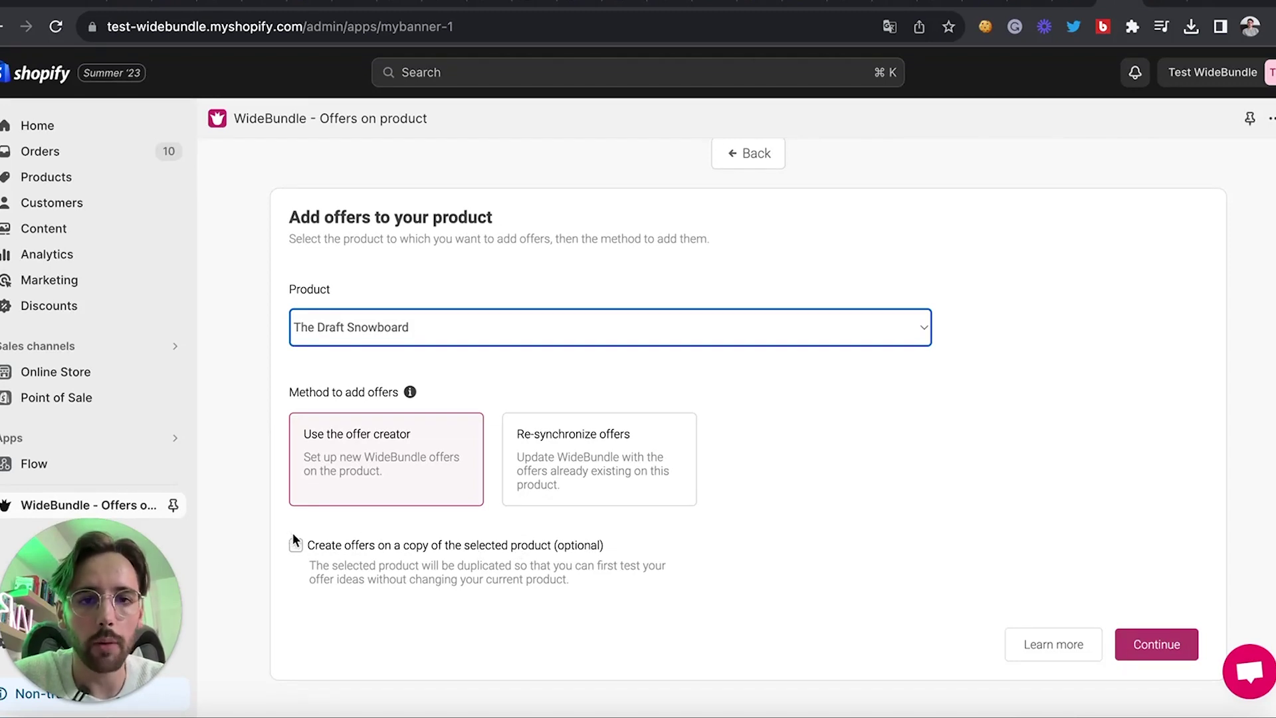
left_click(1160, 646)
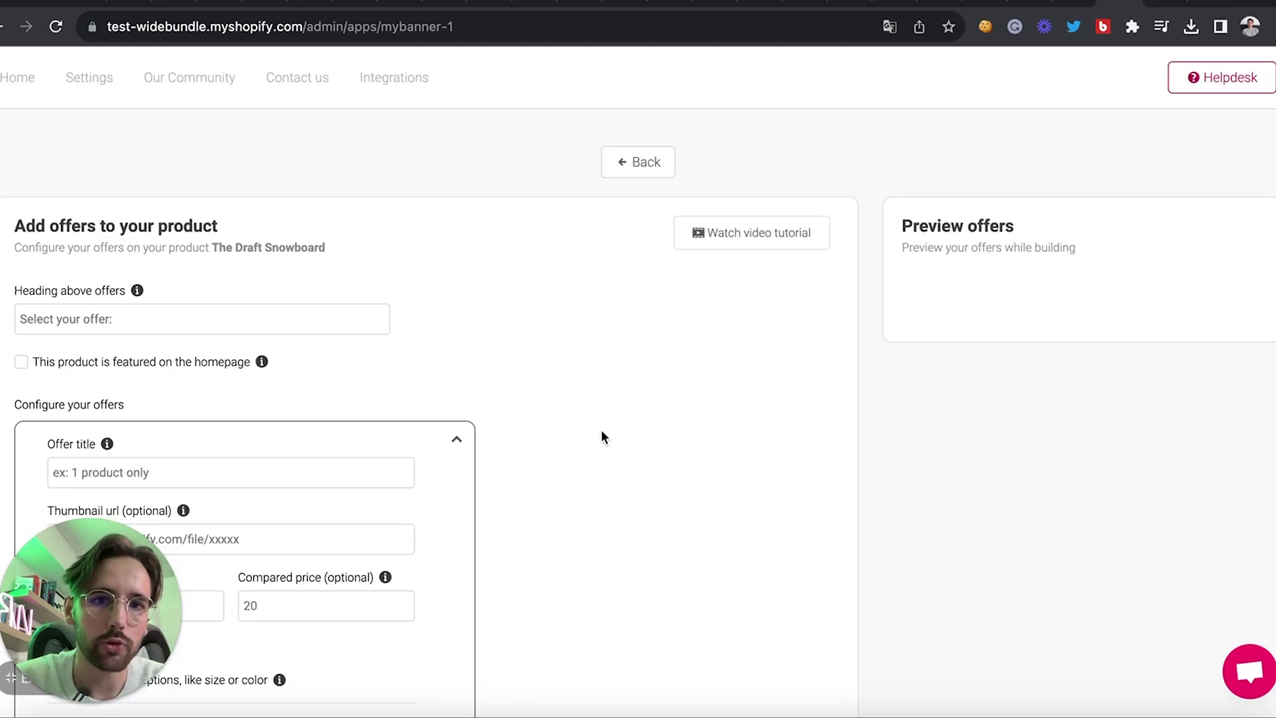
Set the heading above the offers to 'Select your offers'
scroll(539, 247, "down", 2)
scroll(176, 308, "up", 2)
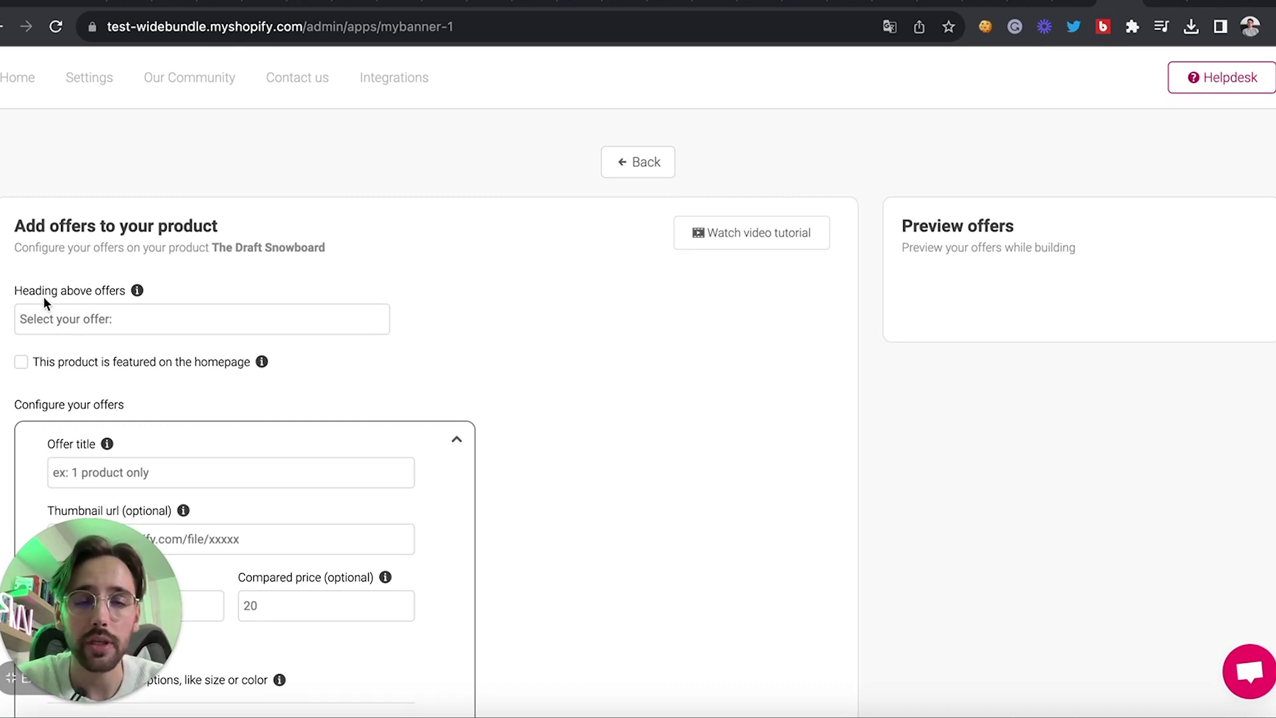
left_click(97, 320)
type("S")
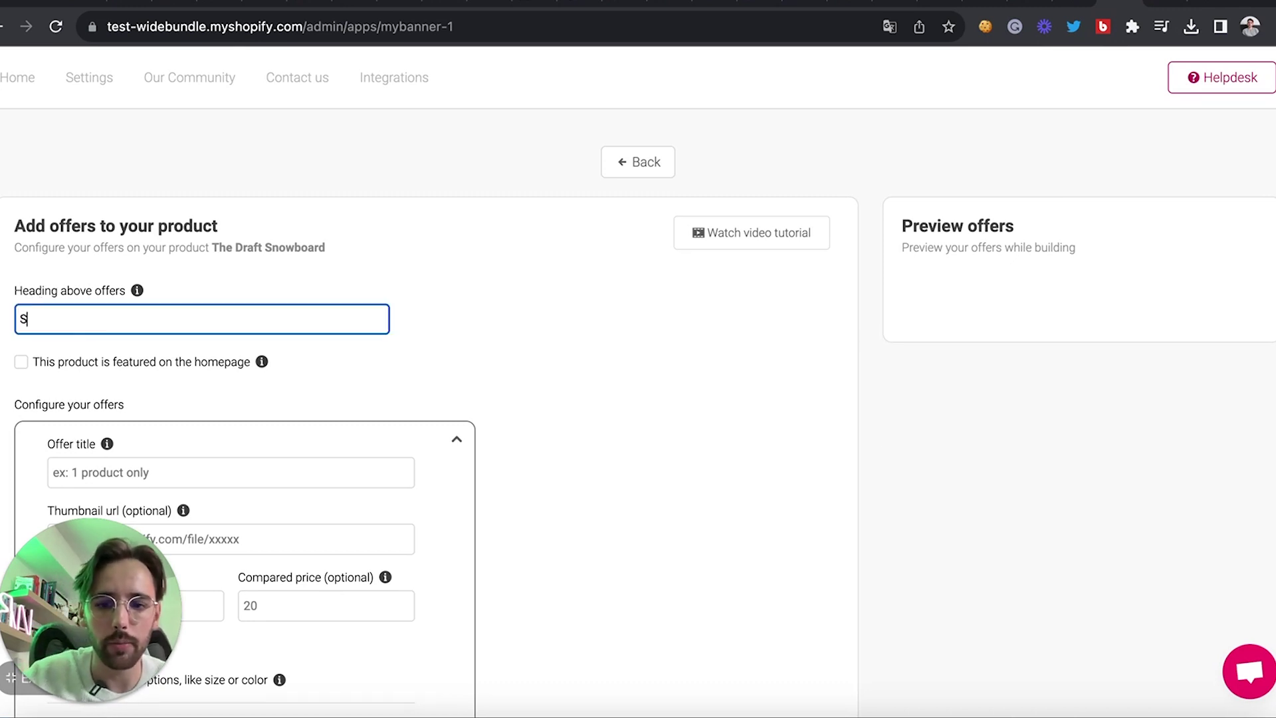
type("elect your offers")
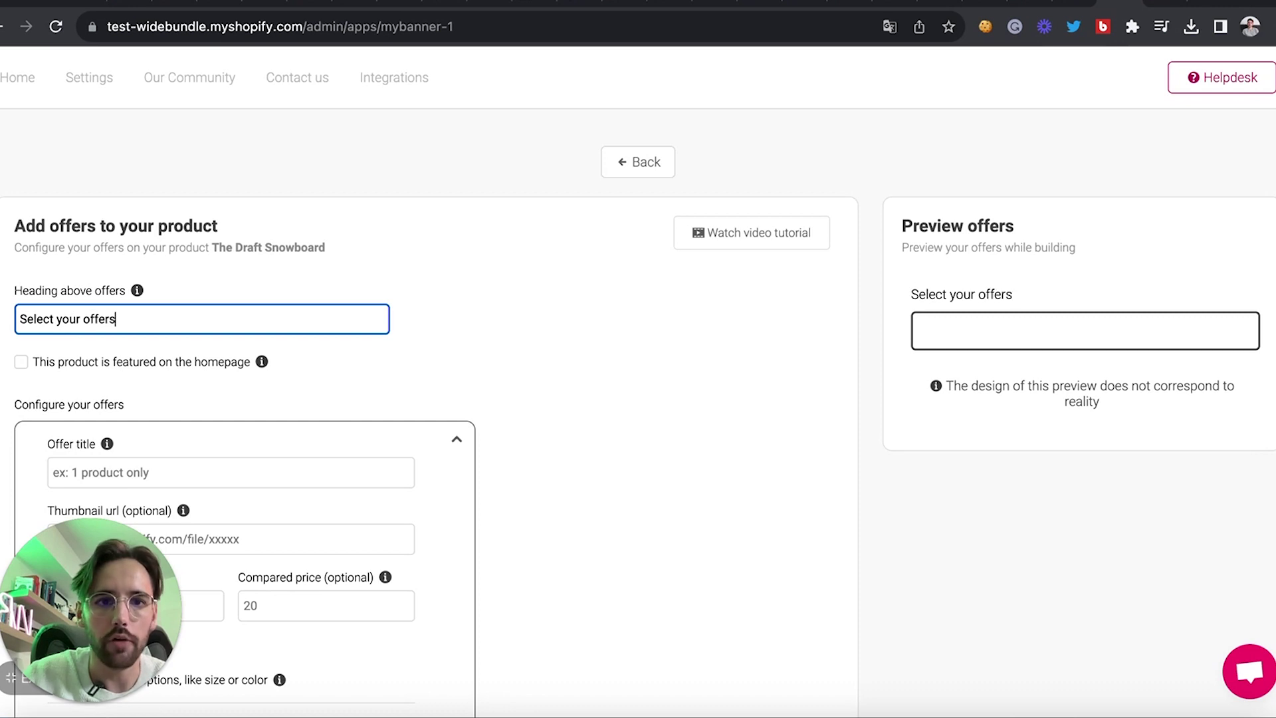
Title the first offer '1 product only'
scroll(213, 247, "down", 3)
scroll(214, 246, "up", 3)
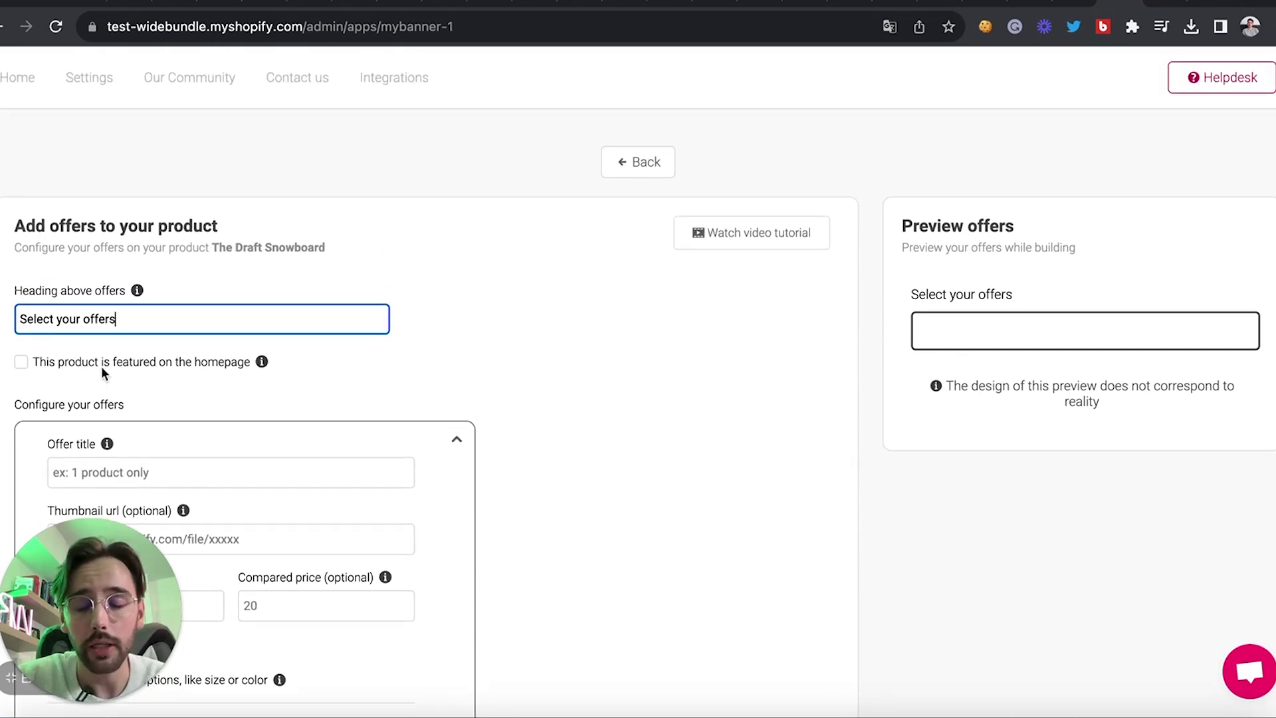
scroll(101, 365, "down", 1)
scroll(101, 366, "down", 2)
scroll(107, 365, "up", 1)
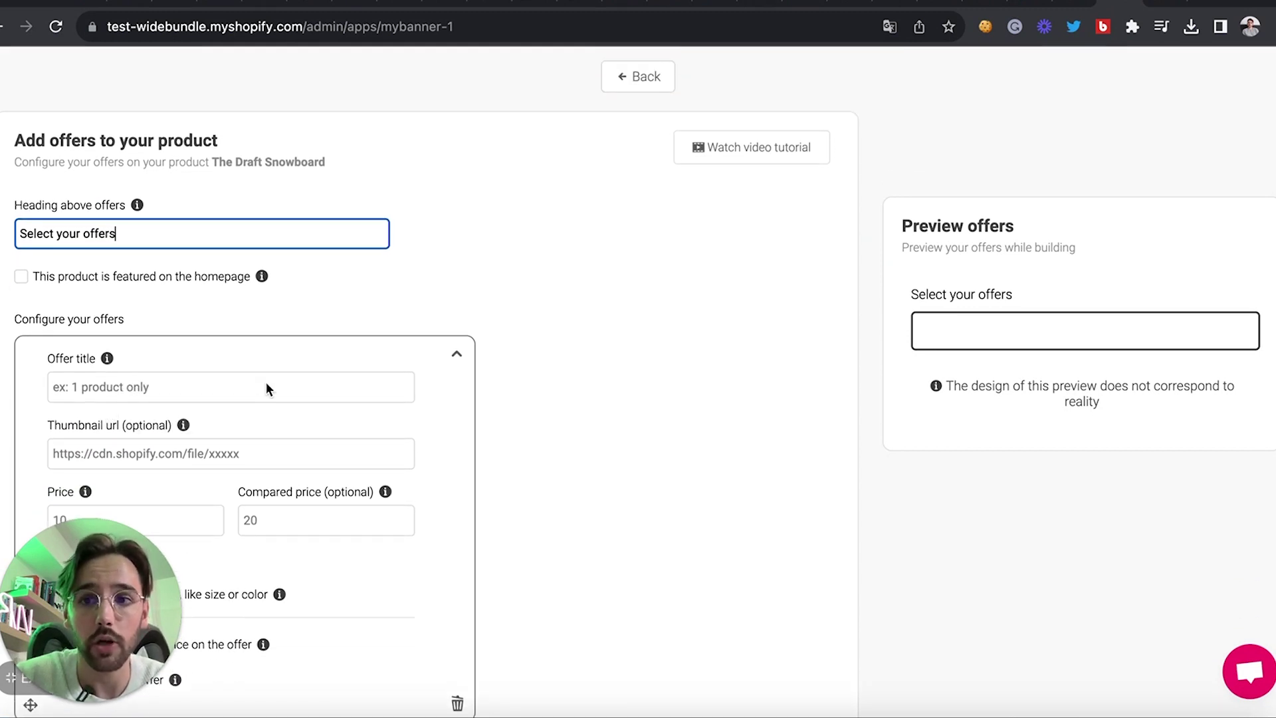
scroll(265, 381, "down", 1)
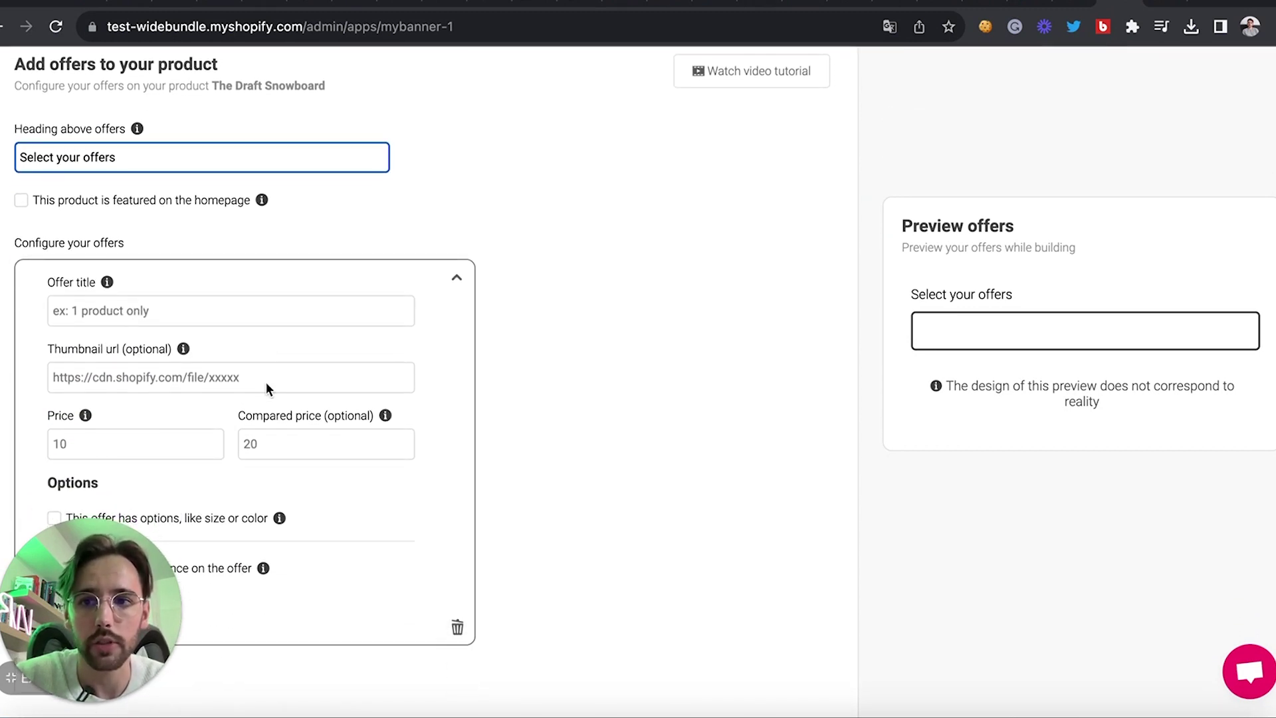
left_click(121, 309)
type("1 ")
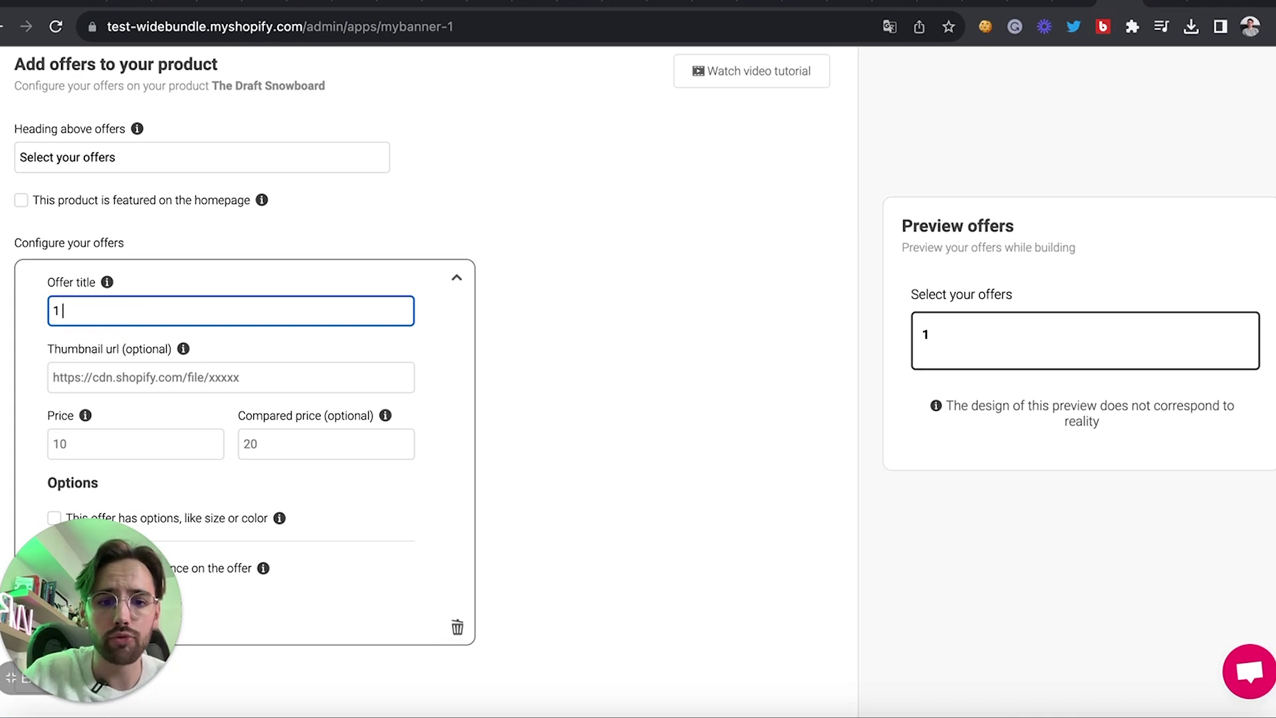
type("product only")
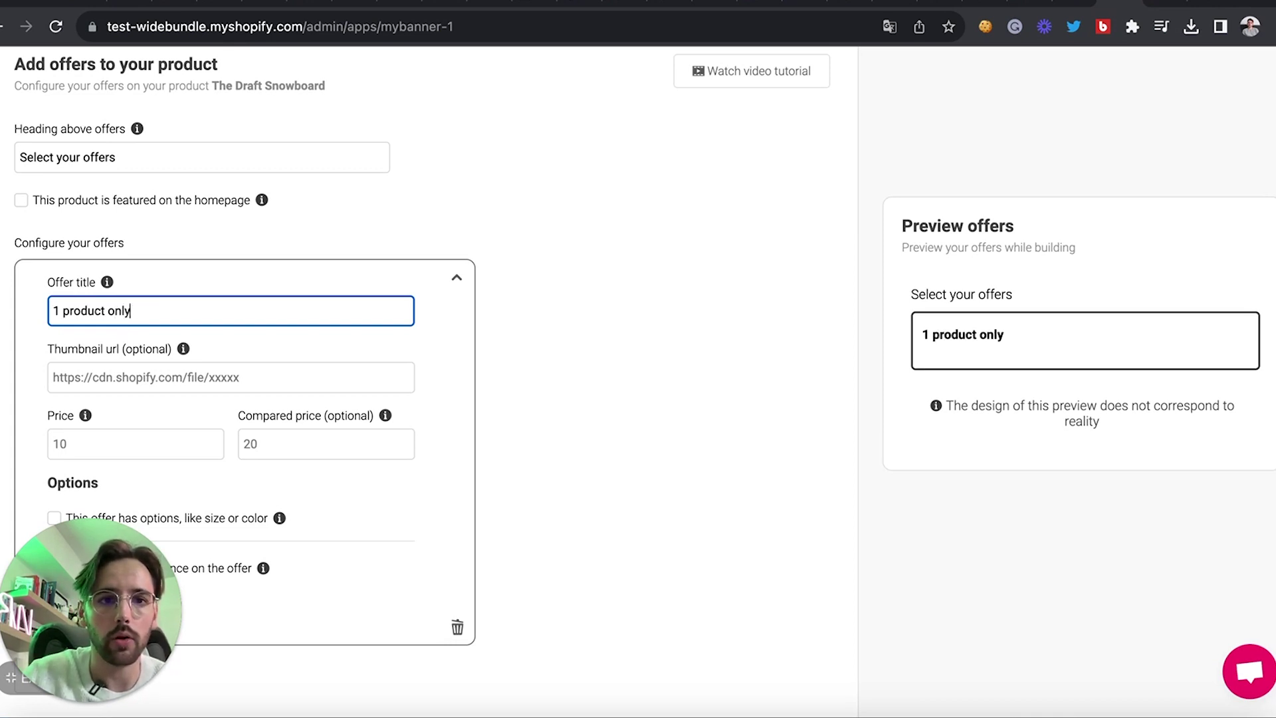
scroll(332, 332, "down", 2)
left_click(161, 292)
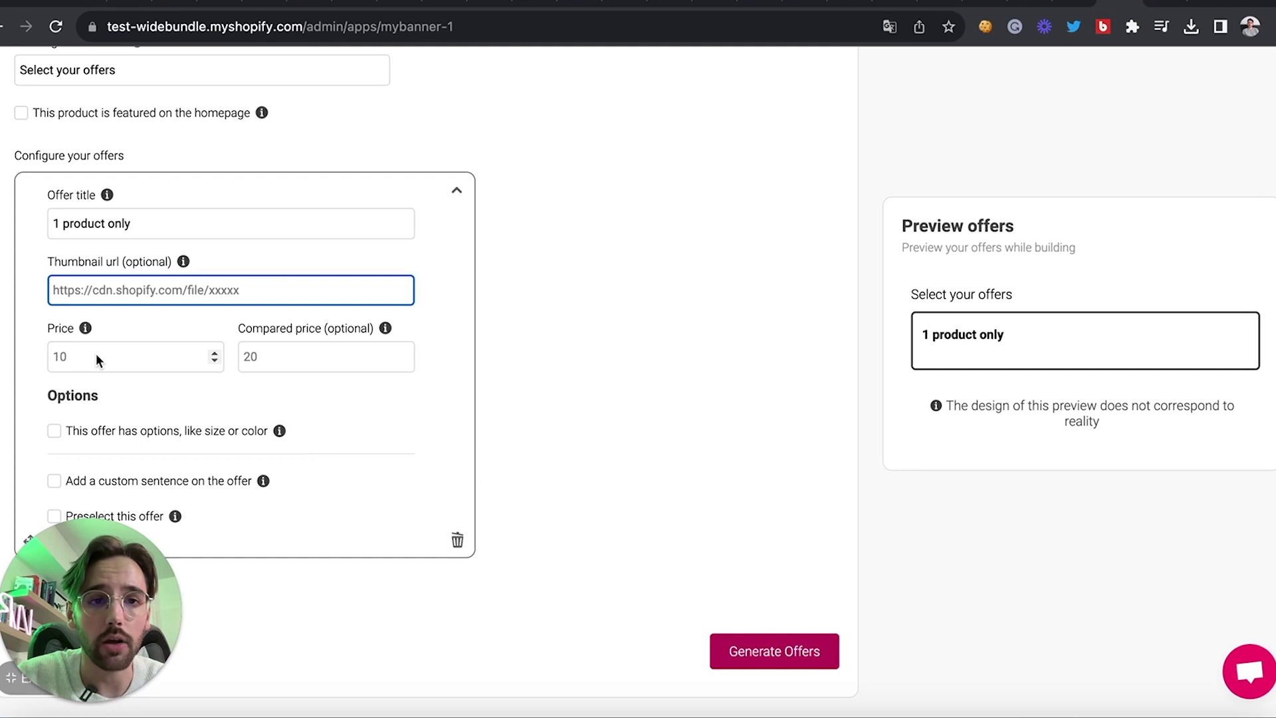
Set the first offer's price to 10
left_click(113, 361)
type("10")
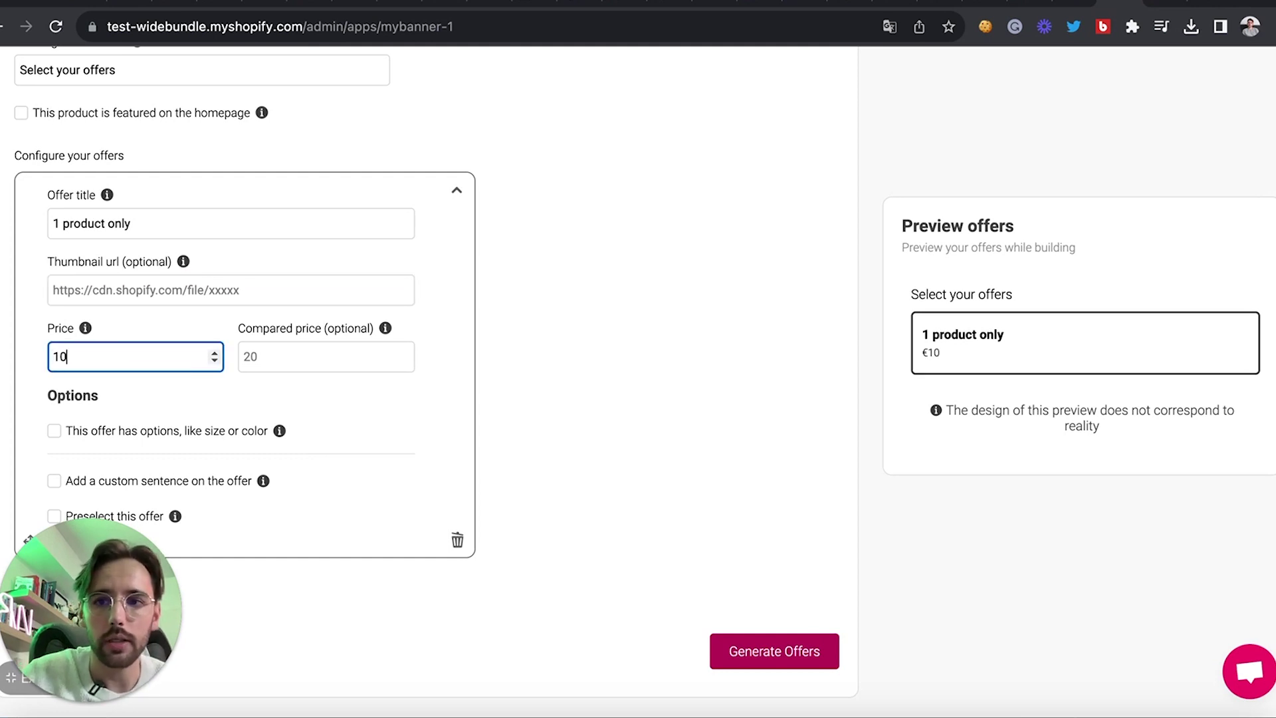
left_click(231, 357)
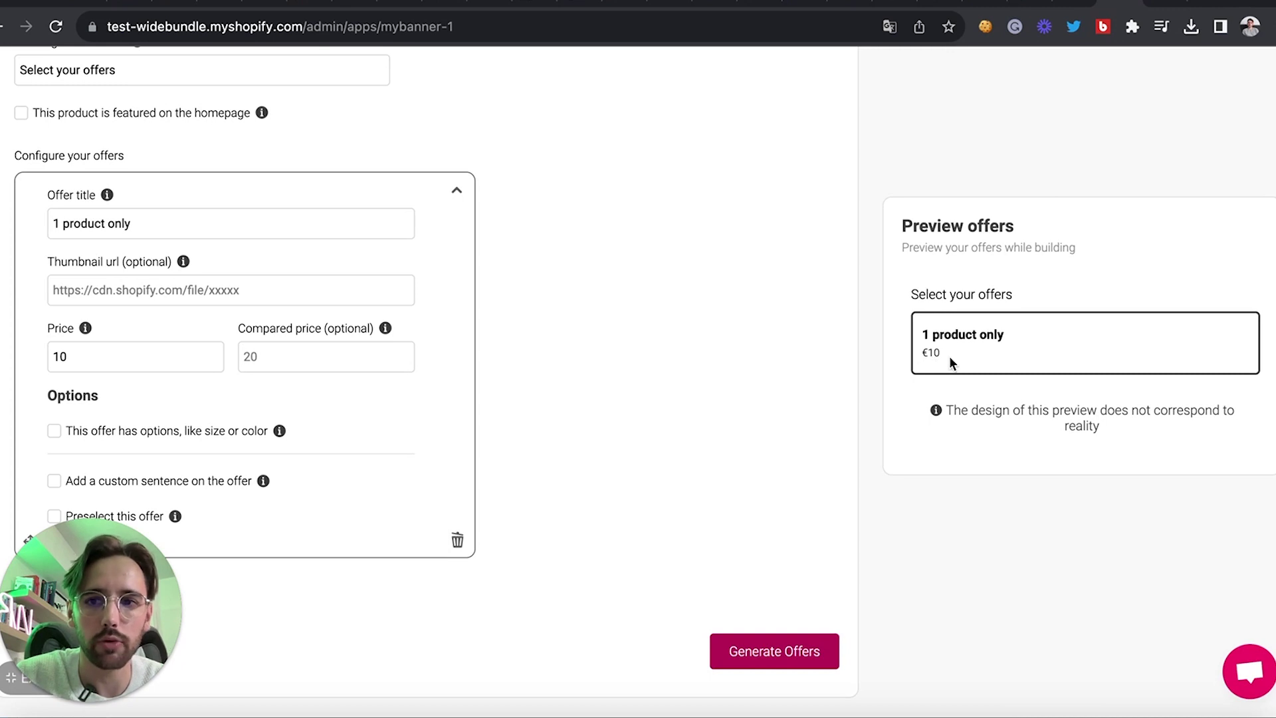
scroll(204, 370, "down", 1)
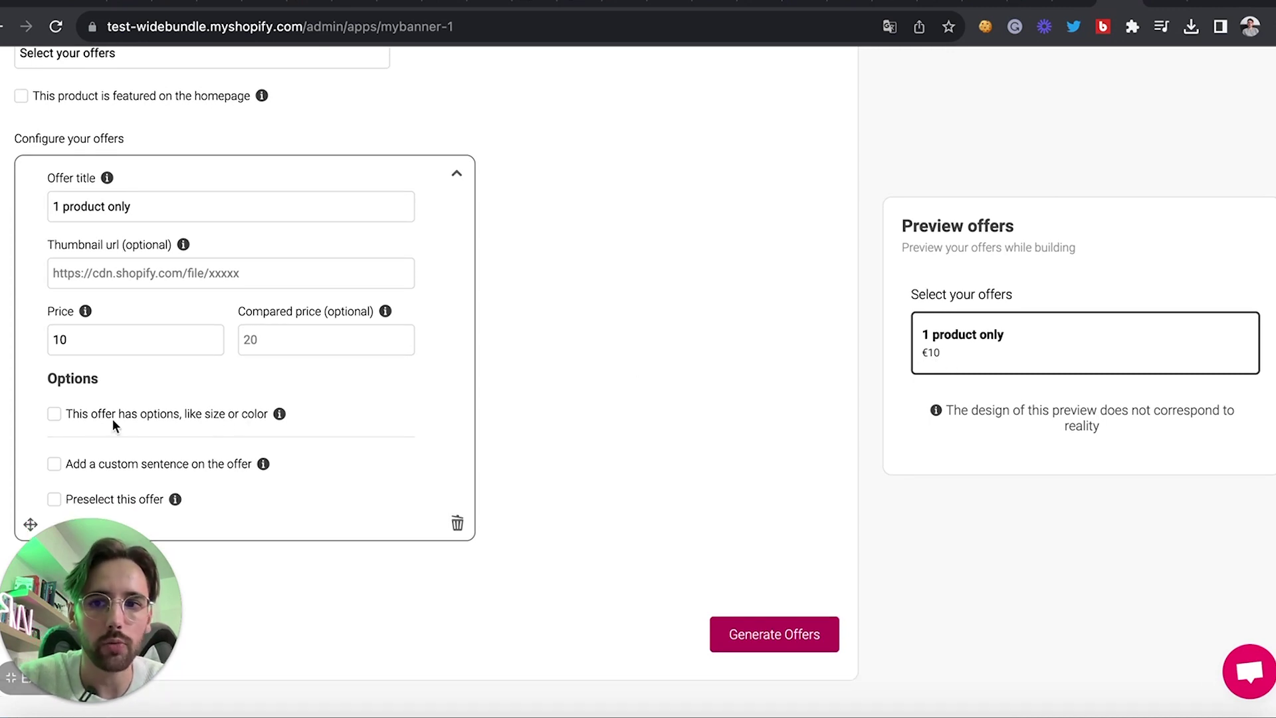
Add a Color option with values Red and Blue, then remove it again
left_click(54, 413)
scroll(51, 416, "down", 5)
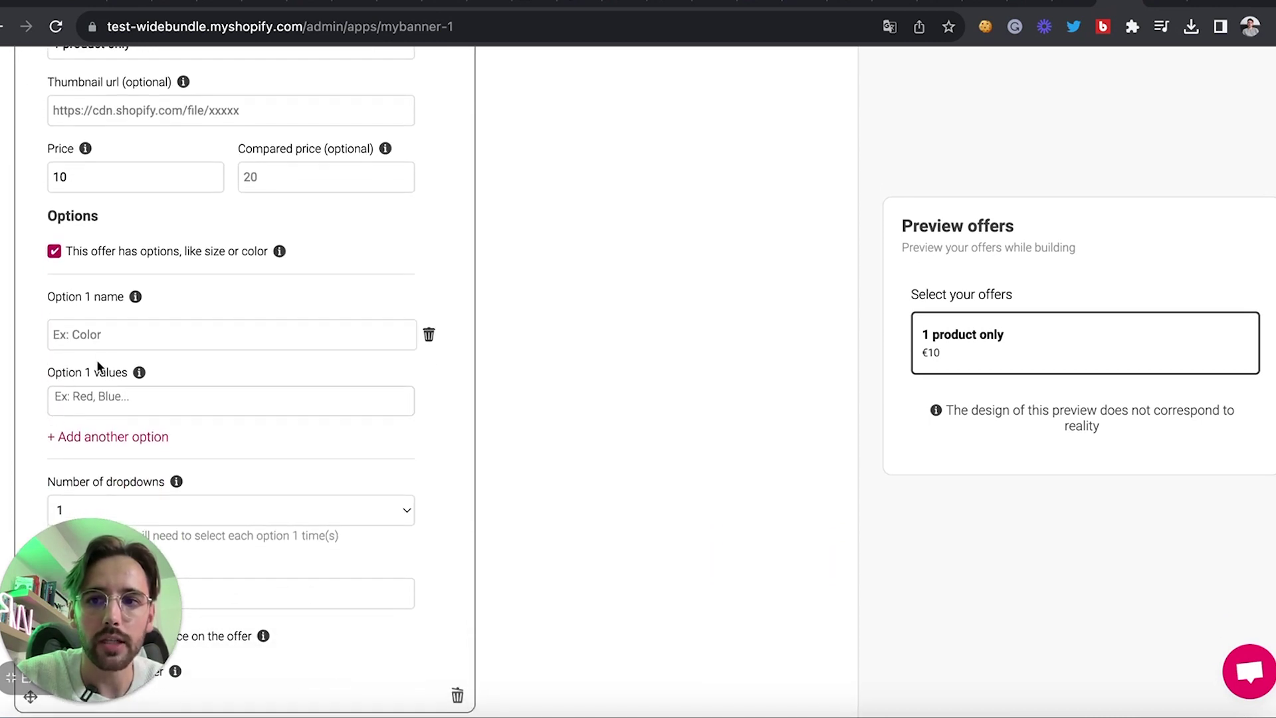
left_click(105, 337)
type("Color")
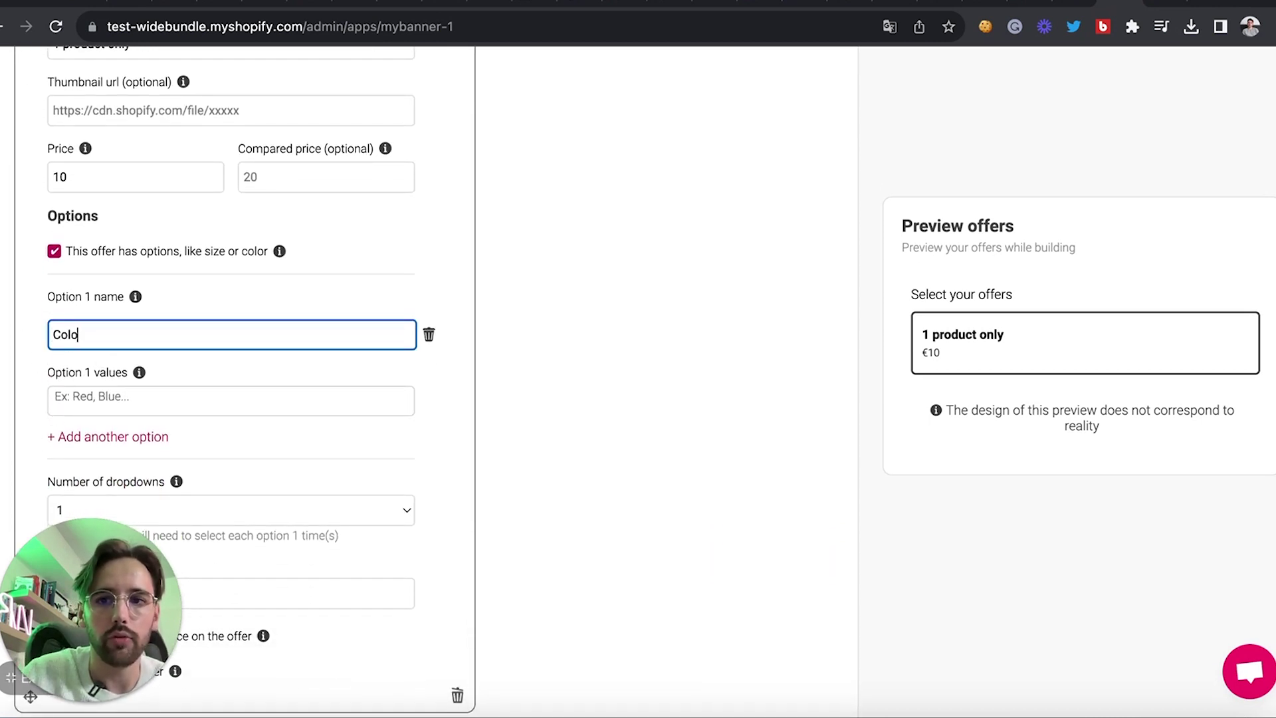
left_click(146, 398)
type("Red")
key("Return")
left_click(1257, 134)
left_click(134, 407)
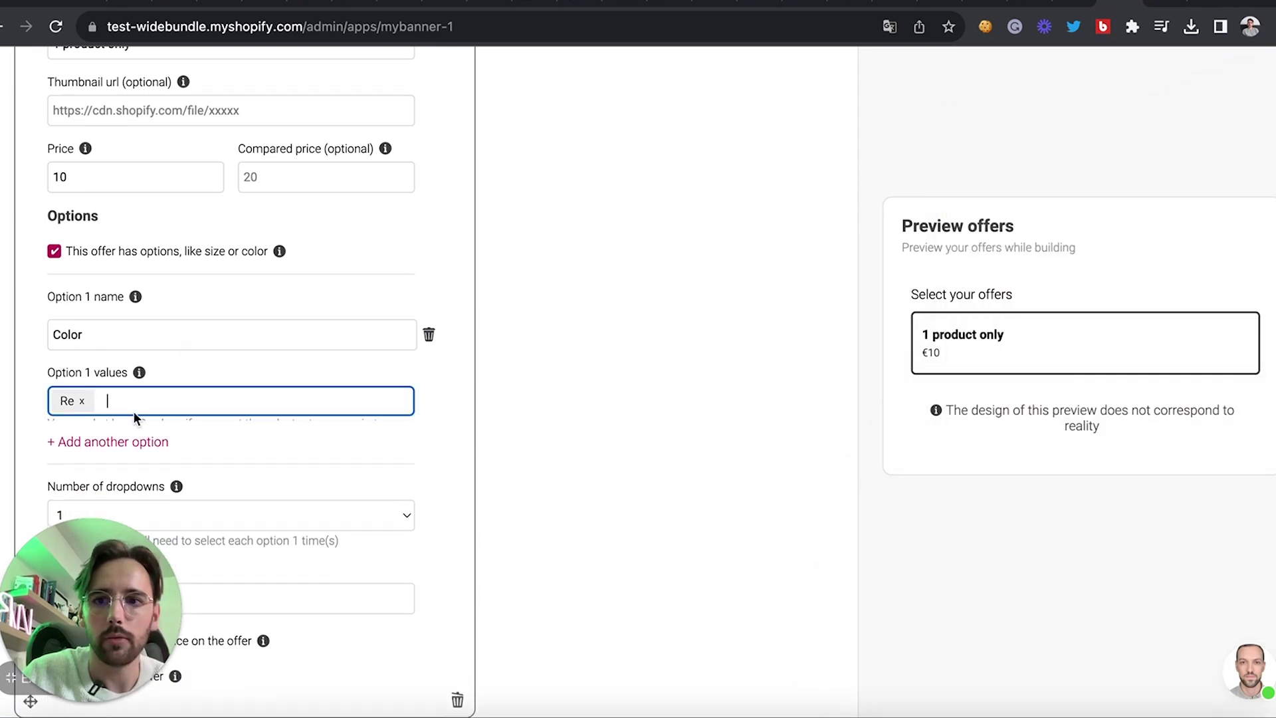
type("Blue")
key("Return")
left_click(1022, 365)
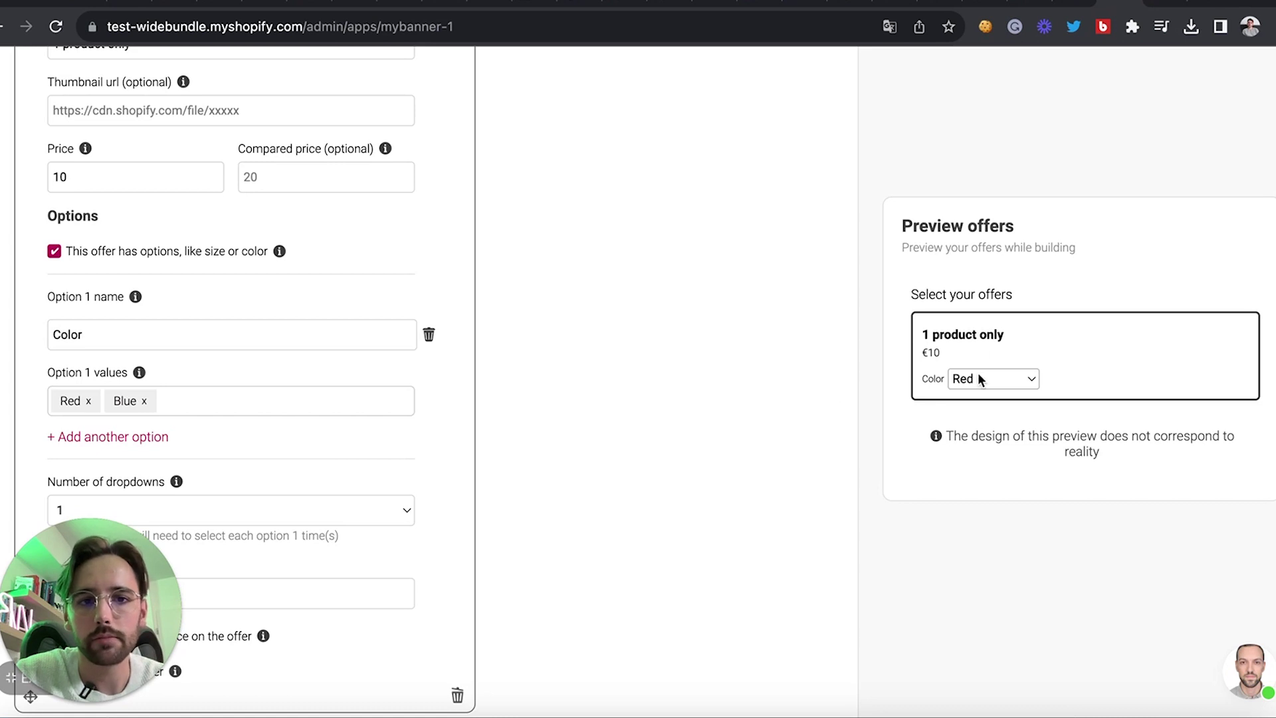
scroll(231, 373, "down", 1)
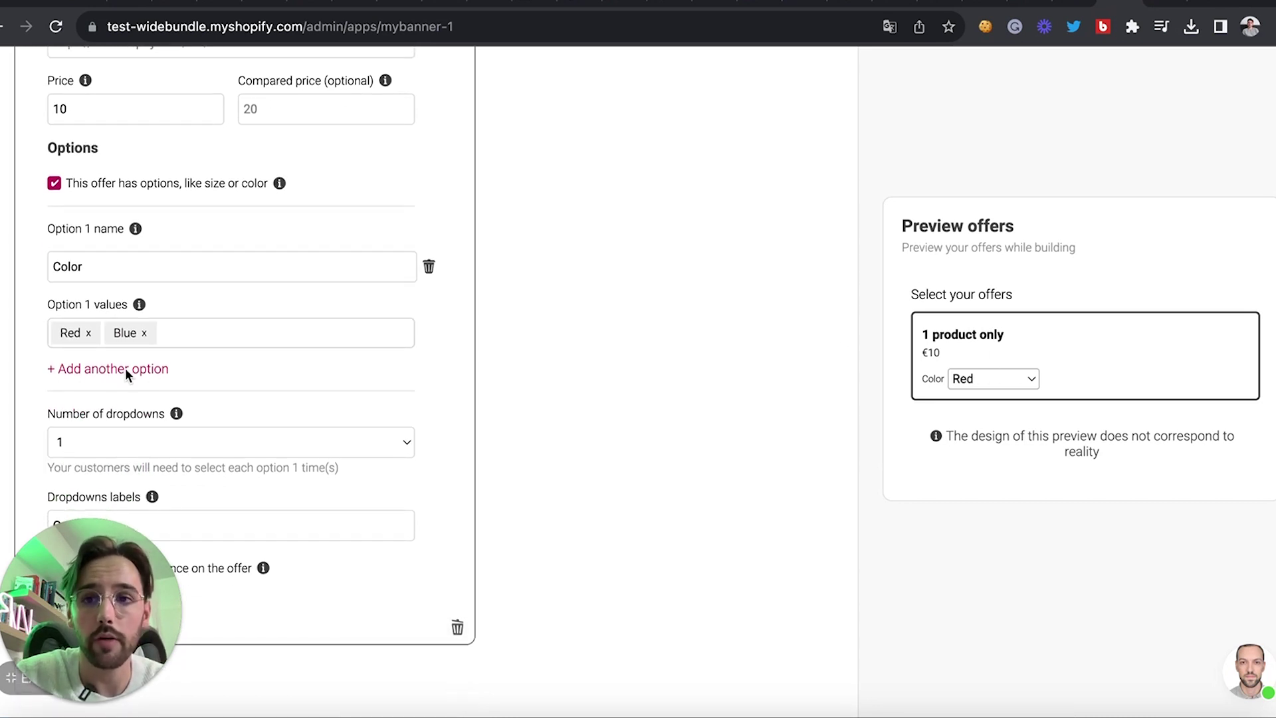
left_click(427, 268)
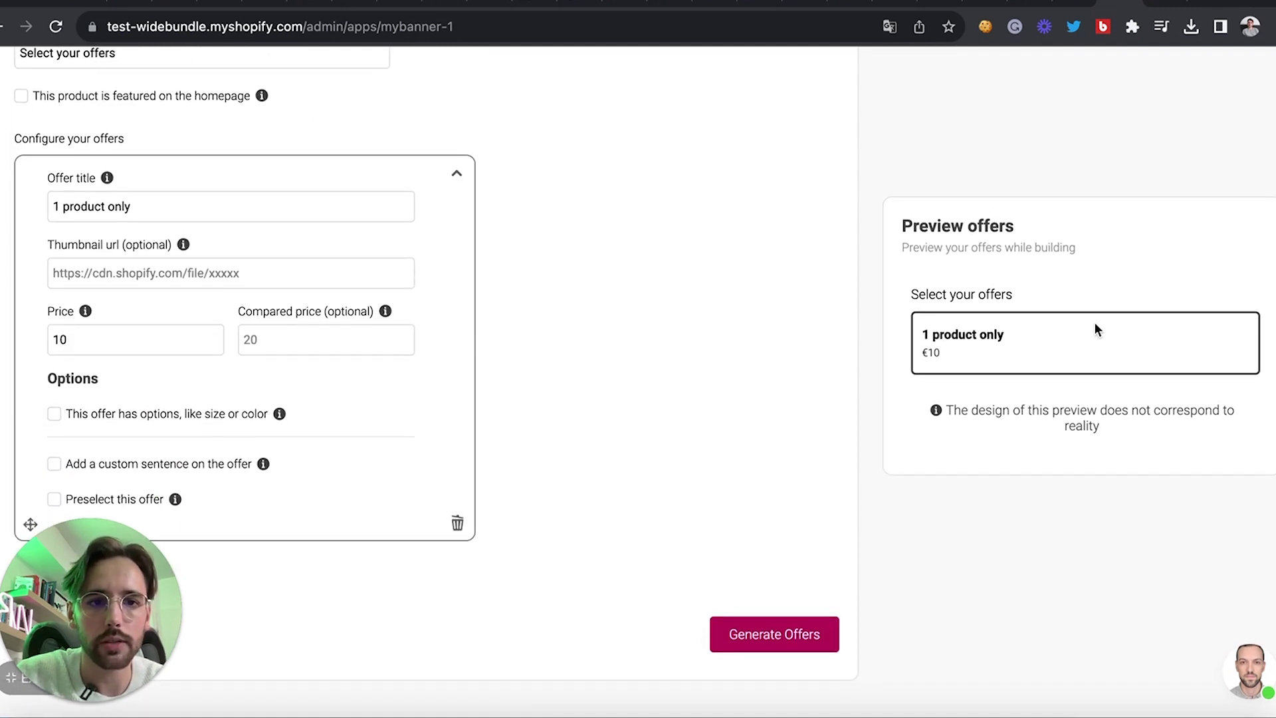
Add a 'Best offer' custom sentence to the first offer, then clear and remove it
left_click(55, 465)
scroll(180, 476, "down", 3)
left_click(113, 328)
type("Best offer")
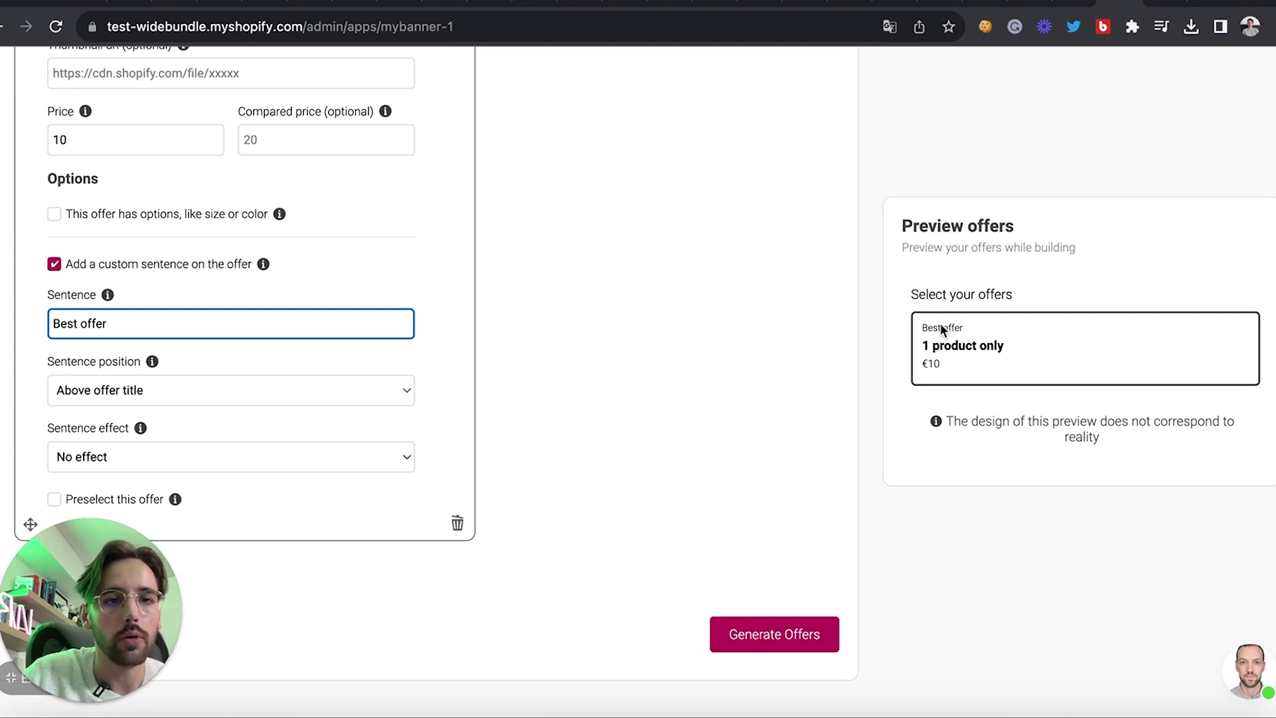
key("super+a")
key("BackSpace")
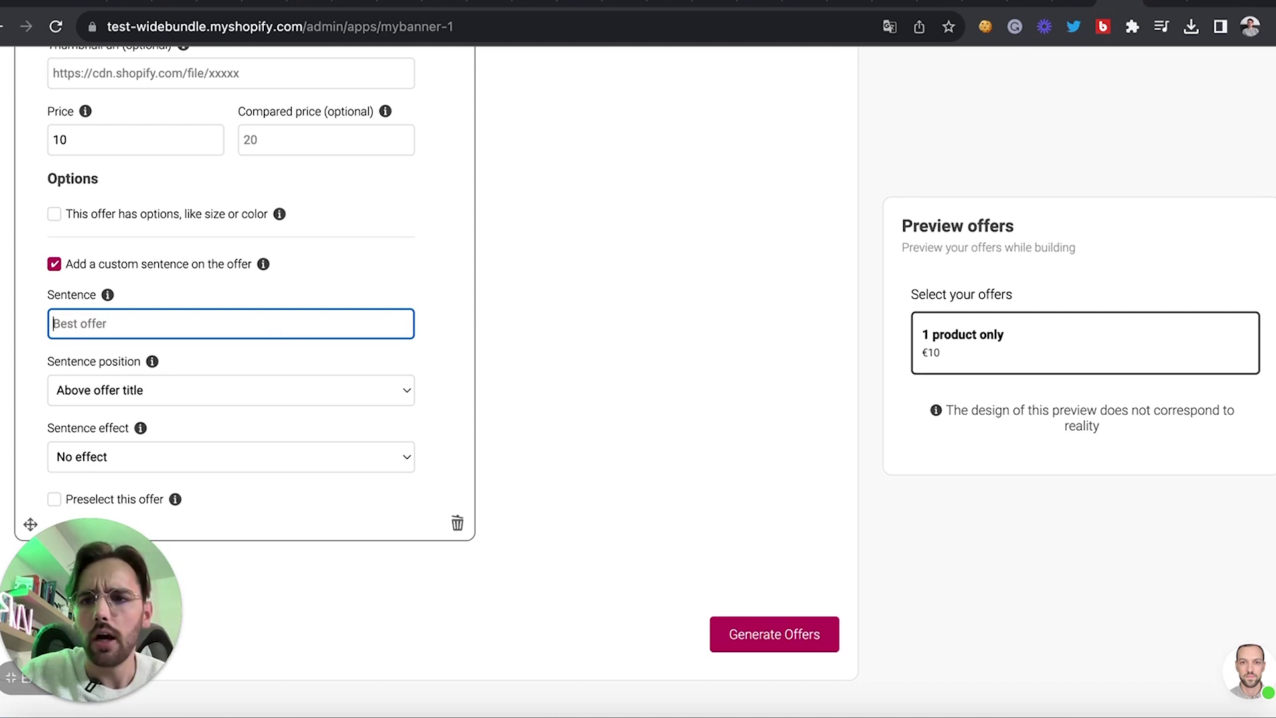
left_click(54, 264)
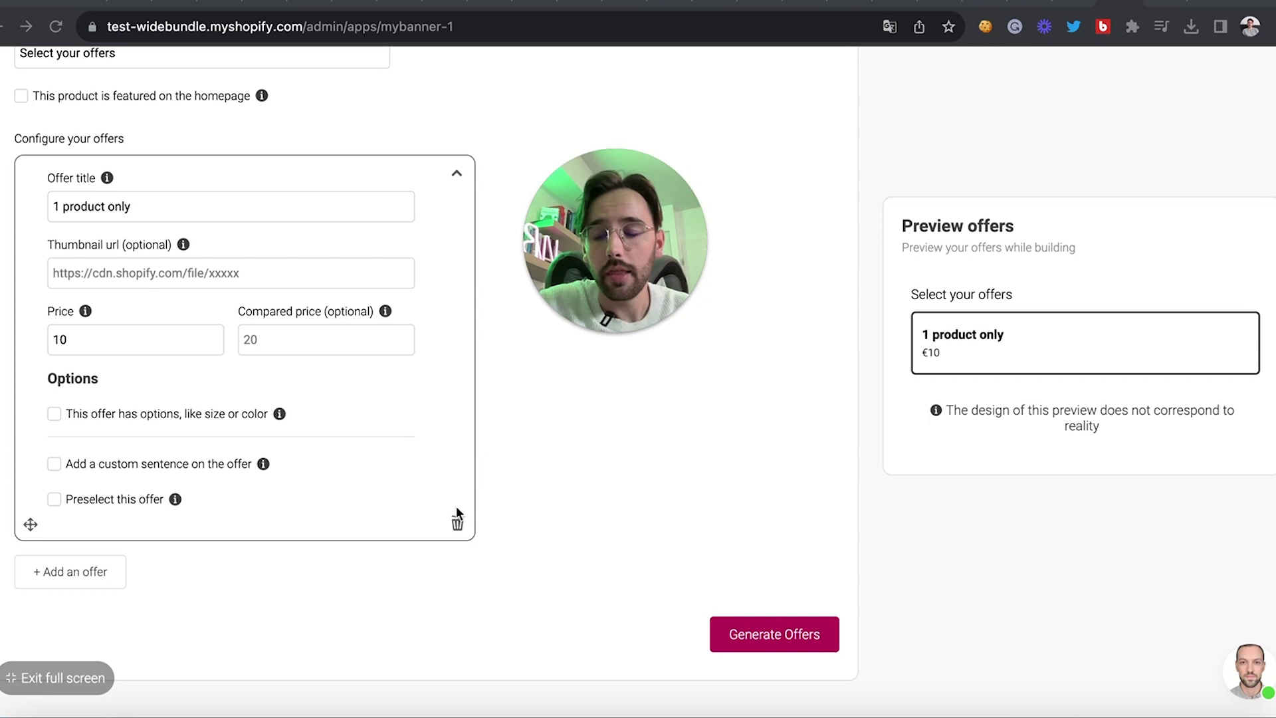
Add a second offer titled '2 products' priced 15 with compared price 20
left_click(70, 577)
scroll(133, 532, "down", 2)
left_click(166, 513)
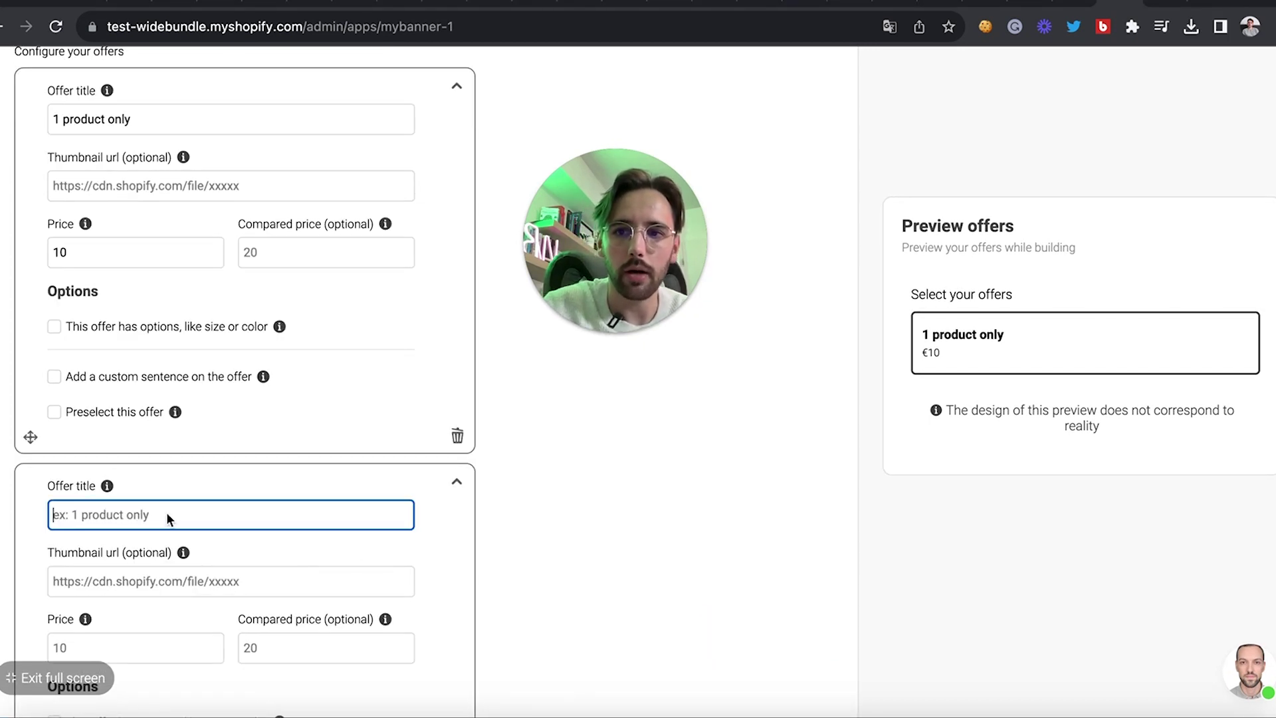
type("2 products")
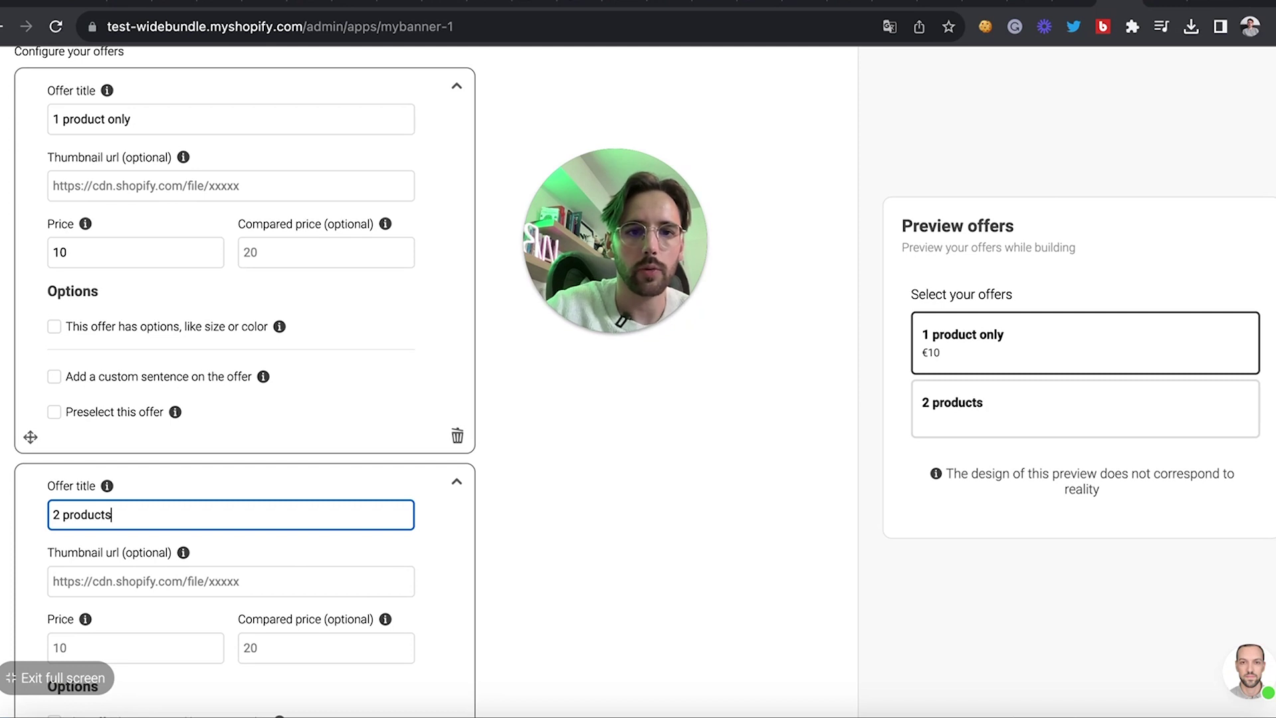
scroll(236, 493, "down", 2)
left_click(106, 562)
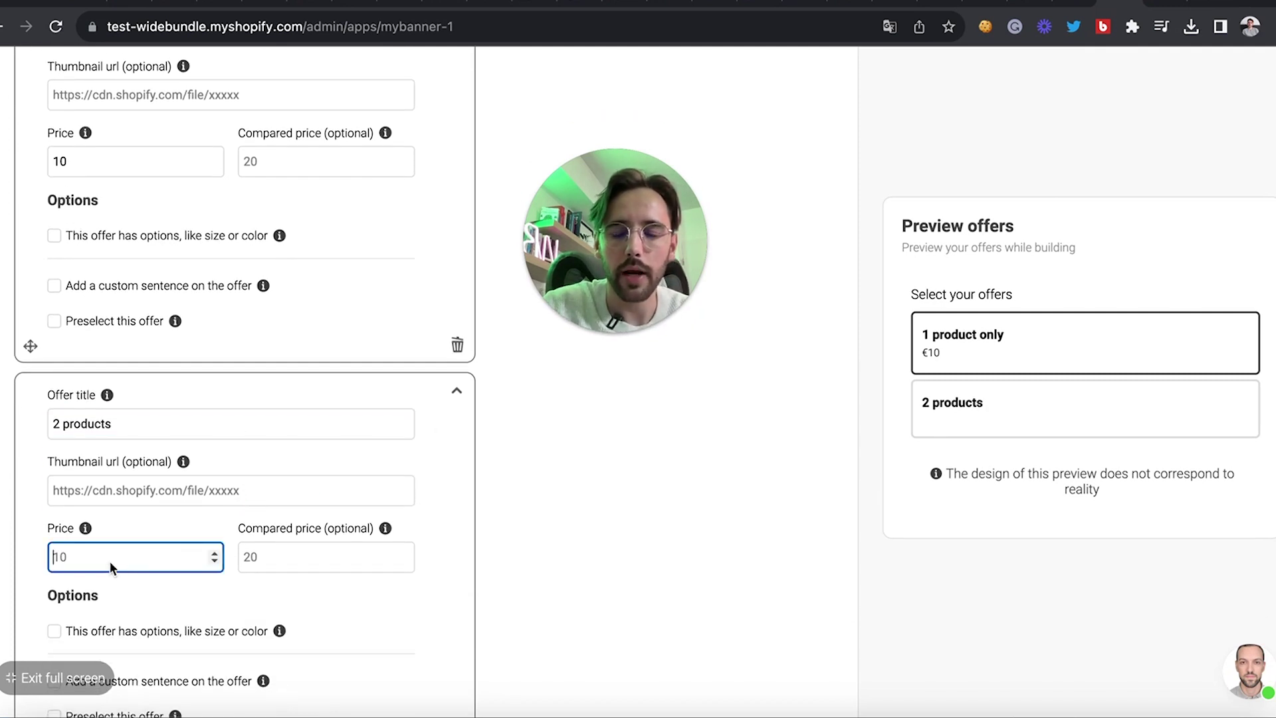
type("0")
scroll(113, 563, "down", 1)
key("Home")
type("1")
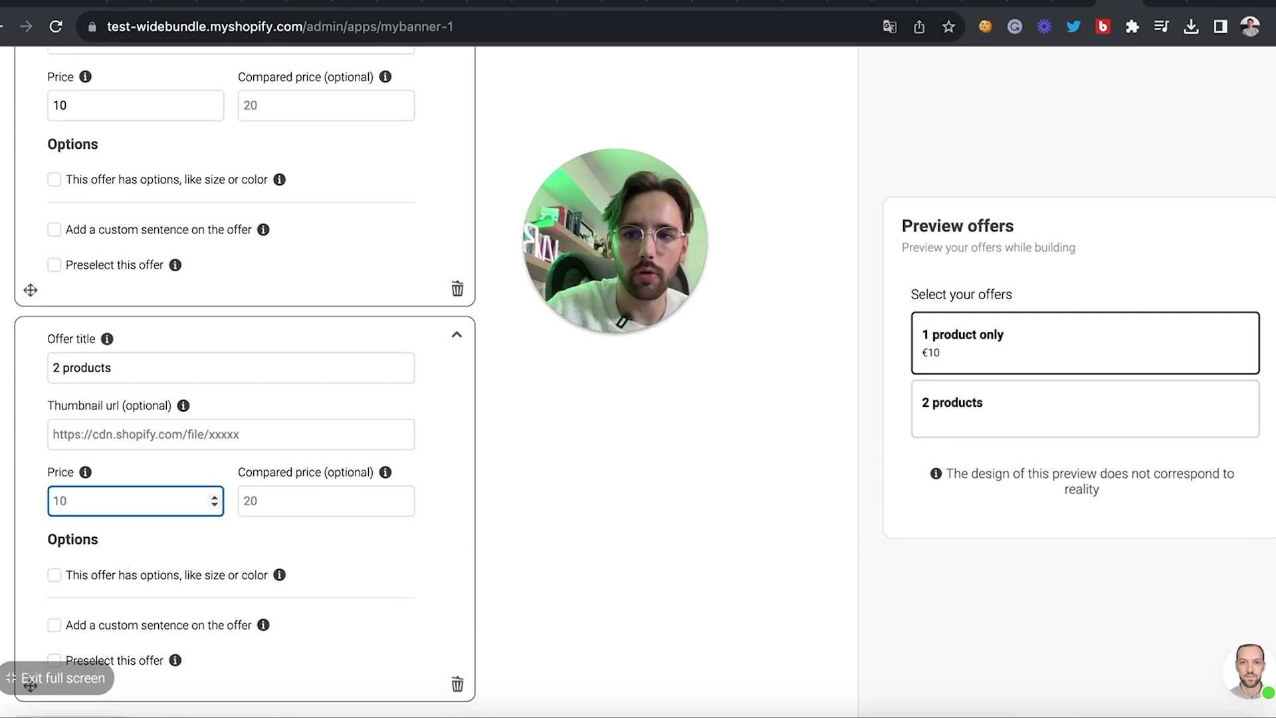
key("Delete")
type("5")
left_click(306, 497)
type("20")
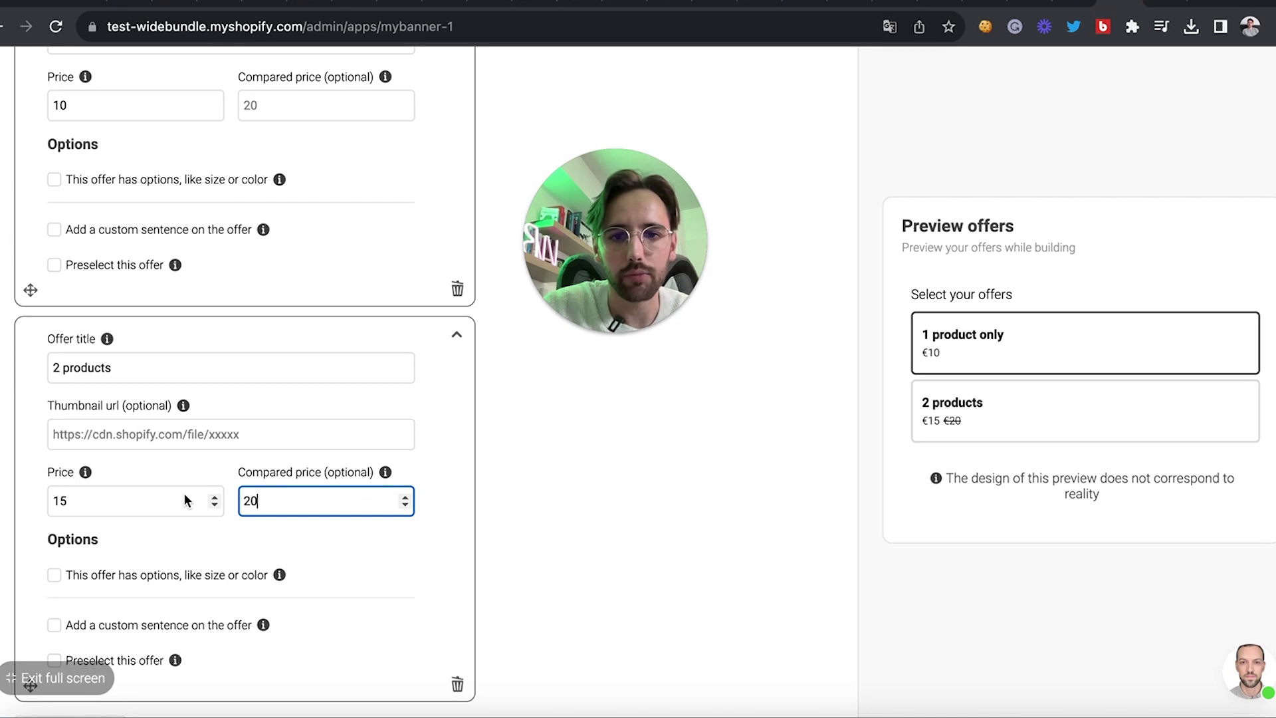
scroll(230, 539, "down", 1)
left_click(598, 501)
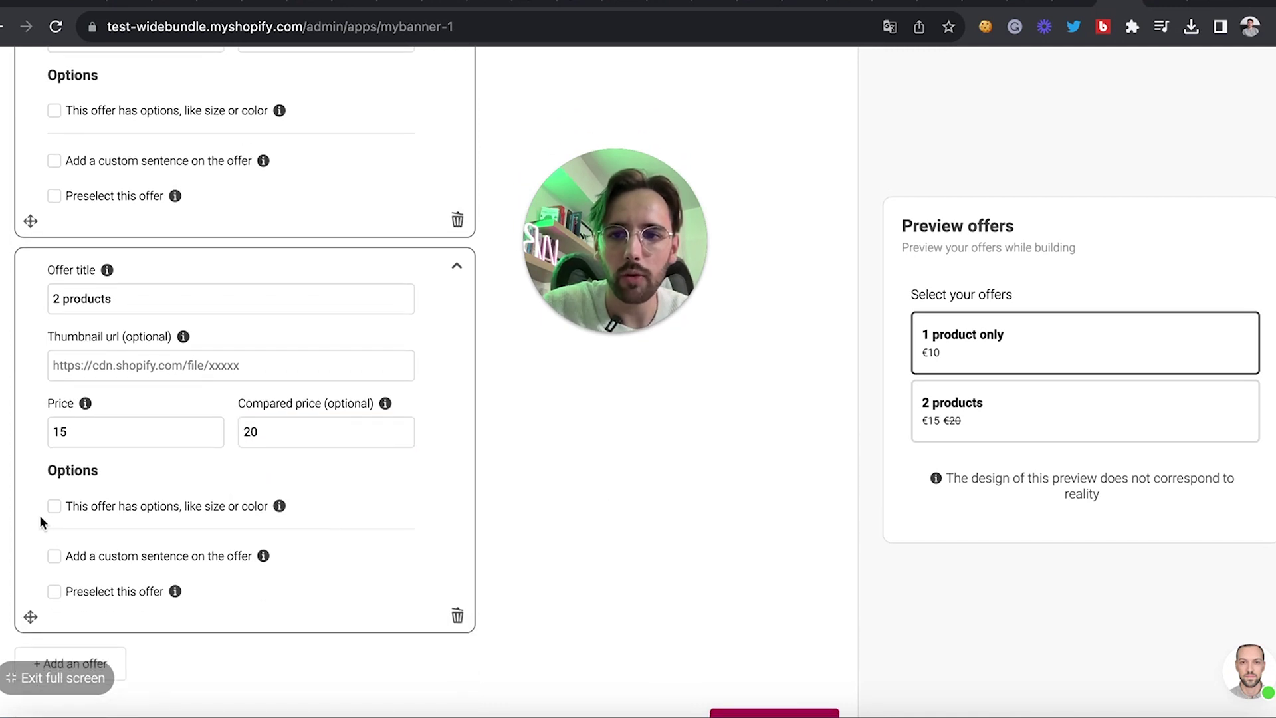
Tag the second offer 'Most selected offer' below its title with no effect
scroll(186, 505, "down", 1)
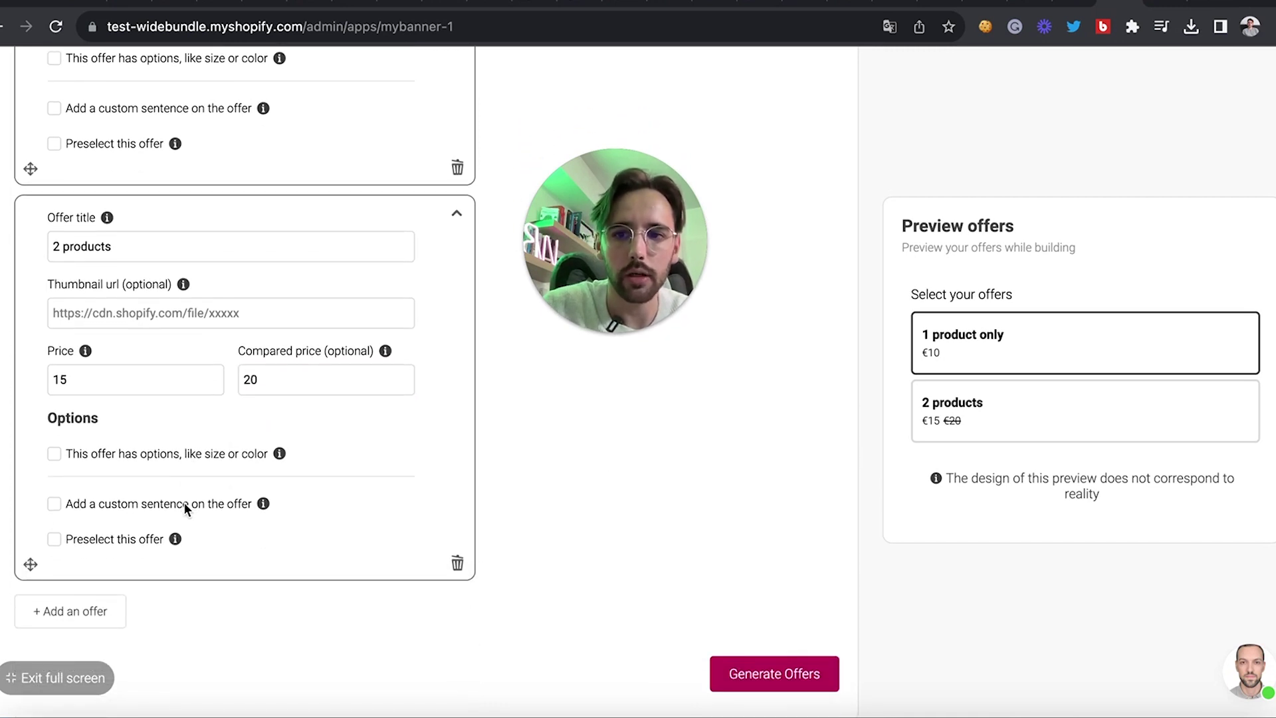
left_click(54, 504)
left_click(100, 555)
scroll(102, 546, "down", 1)
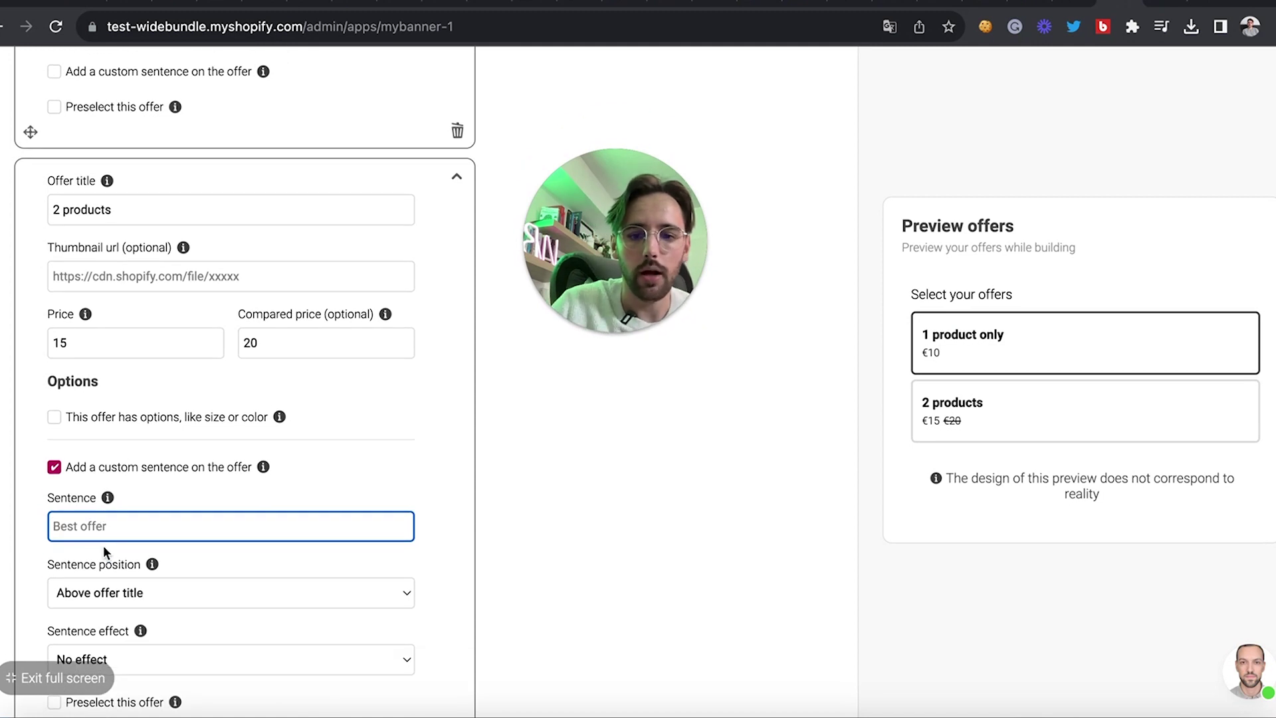
type("Most selected offer")
scroll(129, 529, "down", 1)
left_click(109, 541)
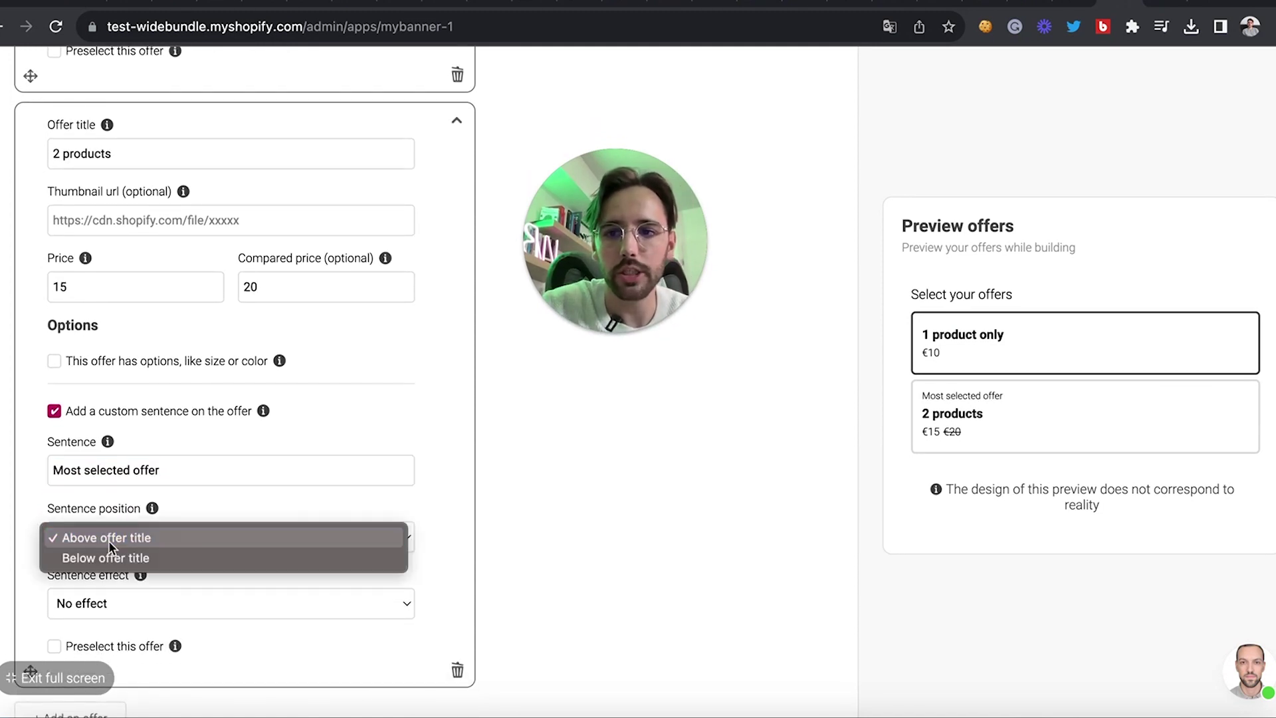
left_click(108, 556)
scroll(117, 553, "down", 1)
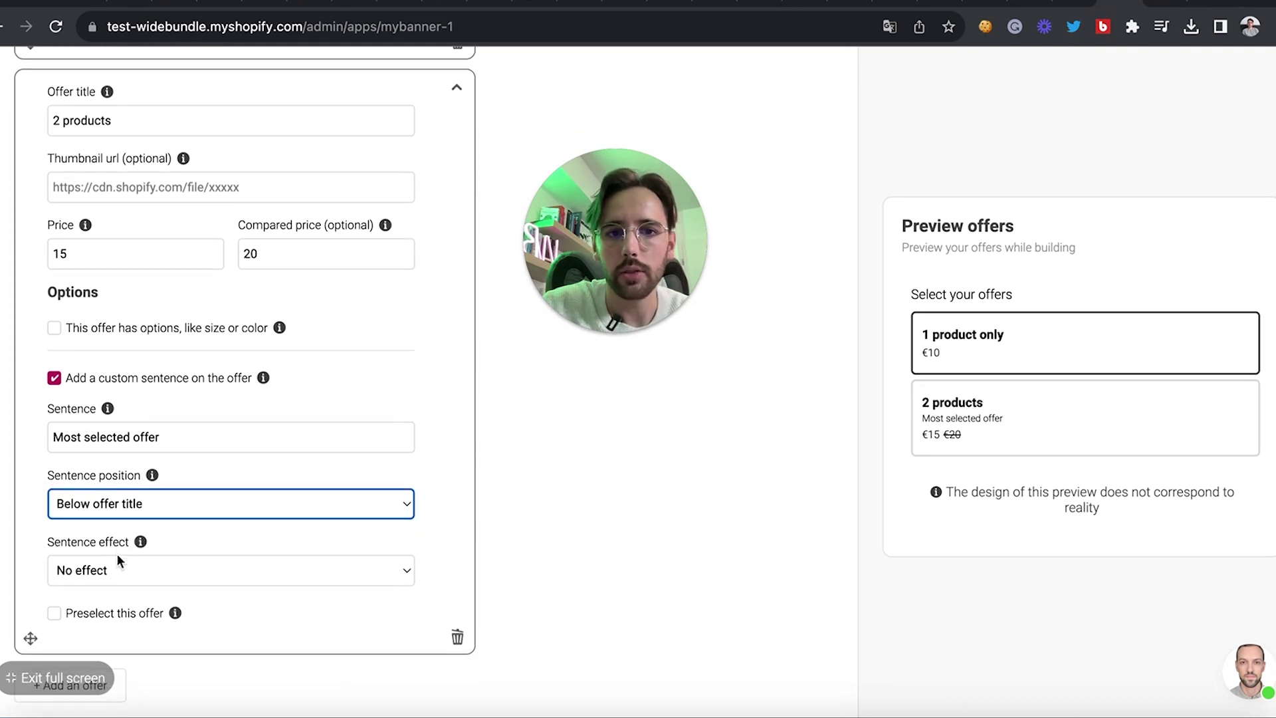
scroll(117, 553, "down", 1)
left_click(105, 531)
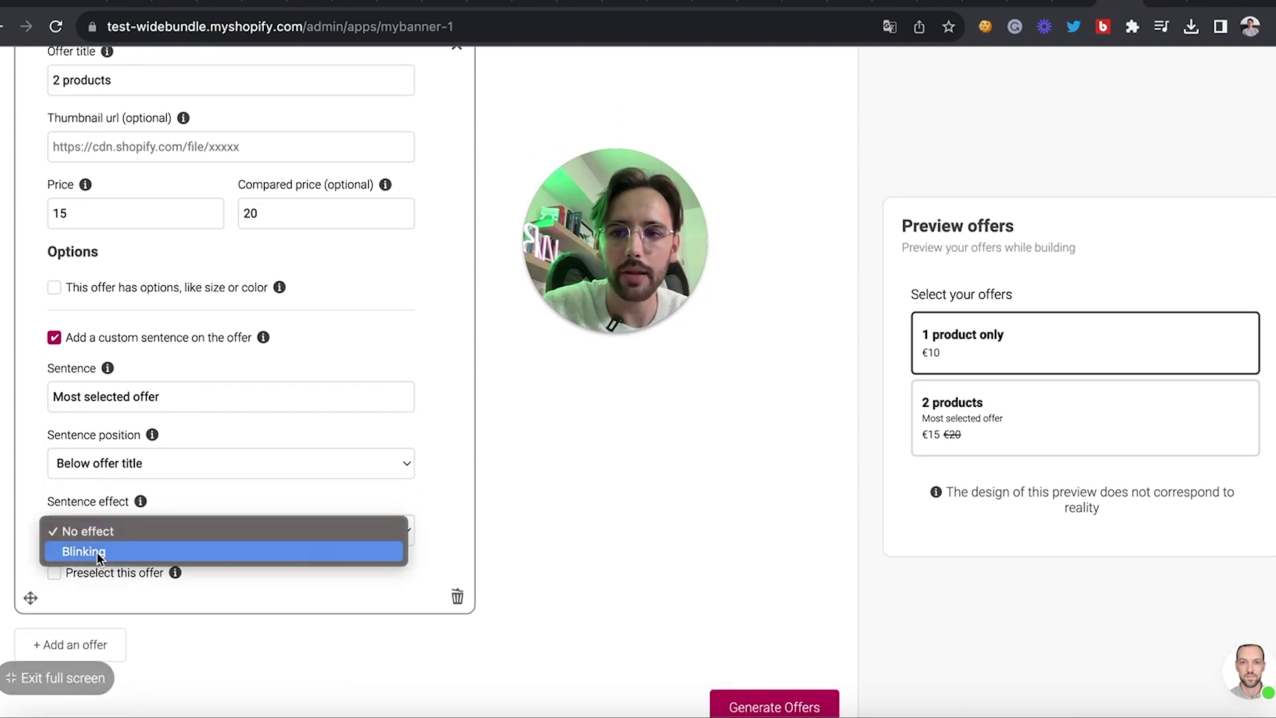
left_click(98, 553)
left_click(196, 526)
left_click(138, 508)
scroll(198, 436, "down", 2)
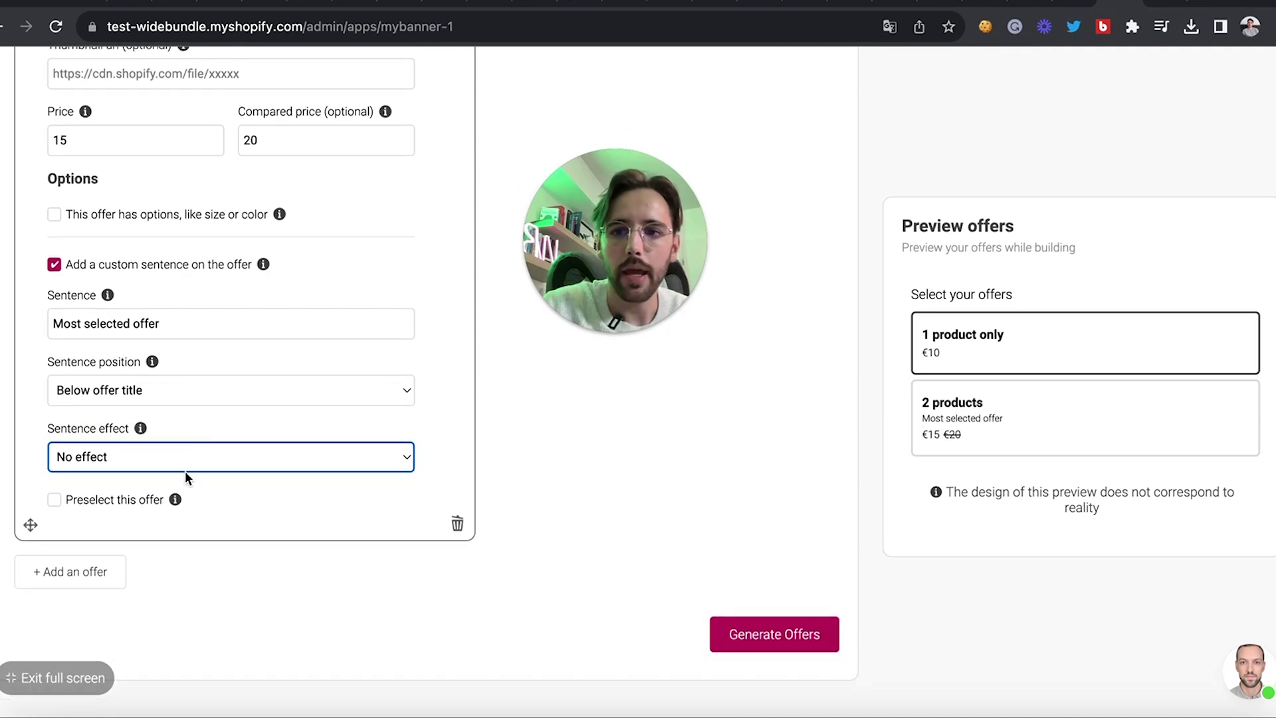
Add an empty third offer to the bundle
left_click(62, 569)
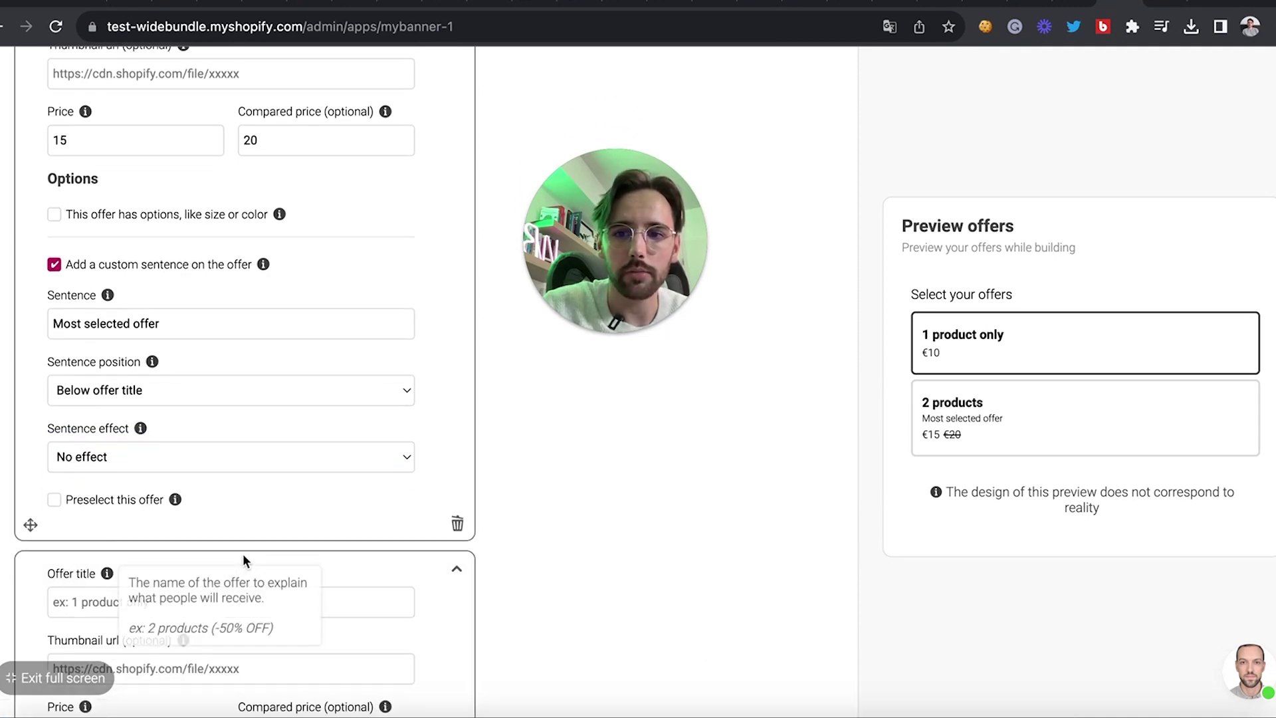
scroll(244, 554, "down", 3)
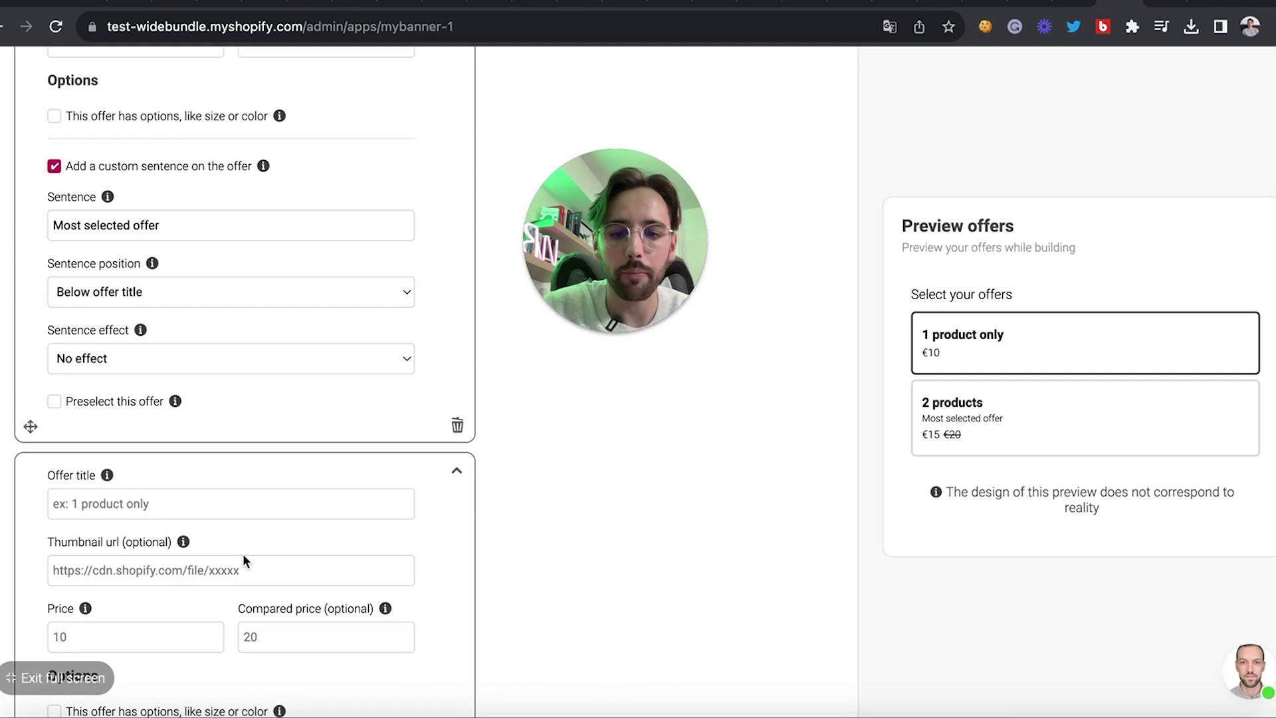
left_click(166, 505)
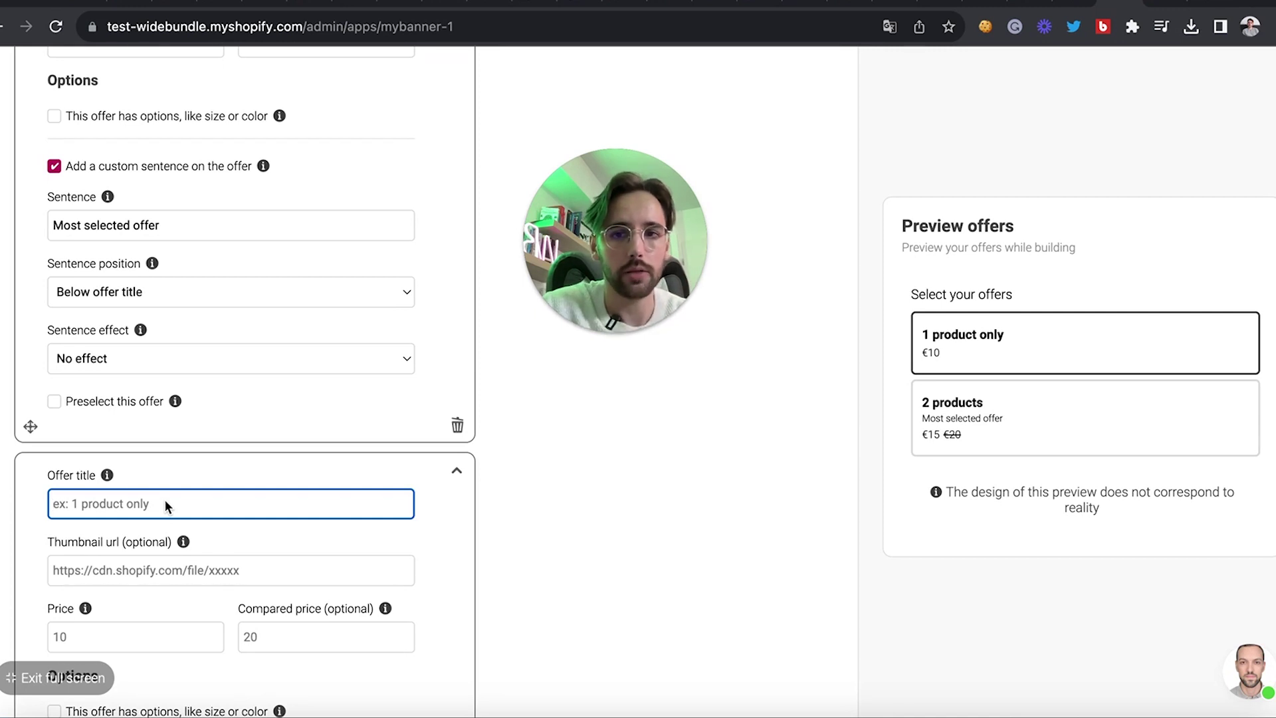
left_click(969, 415)
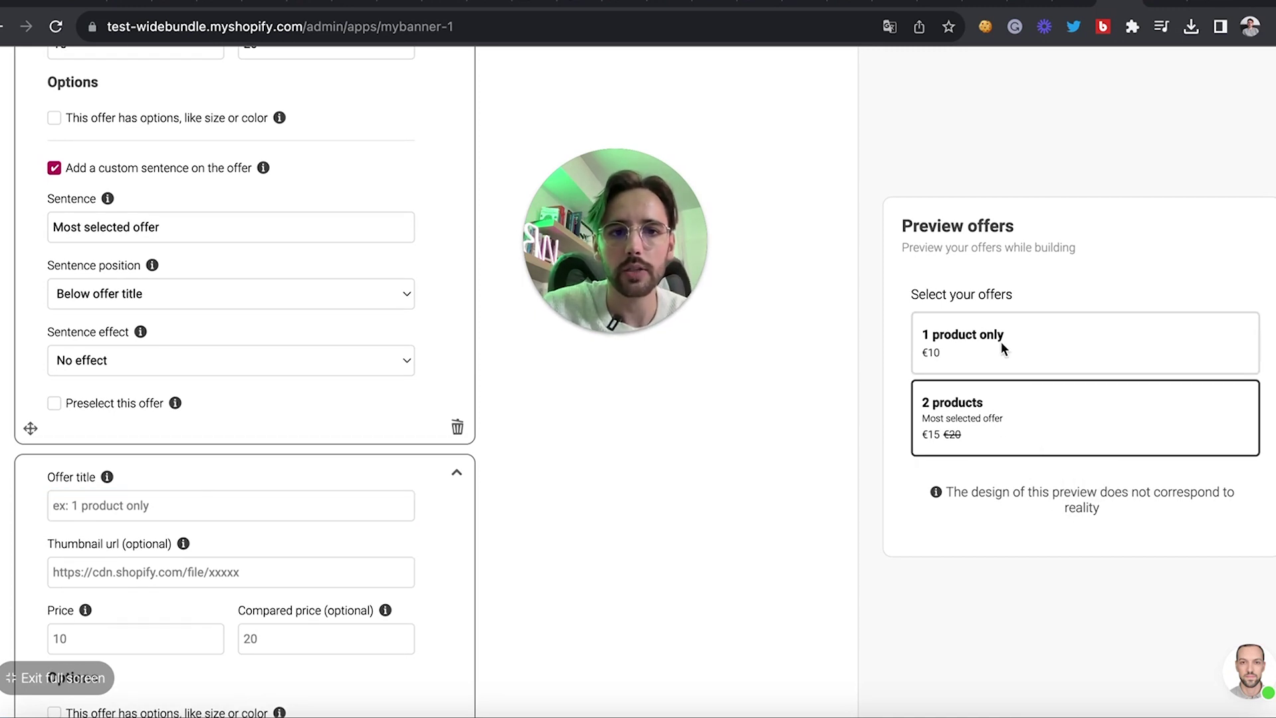
Title the third offer '3 products' with price 20 and compared price 30
left_click(149, 512)
type("3 products")
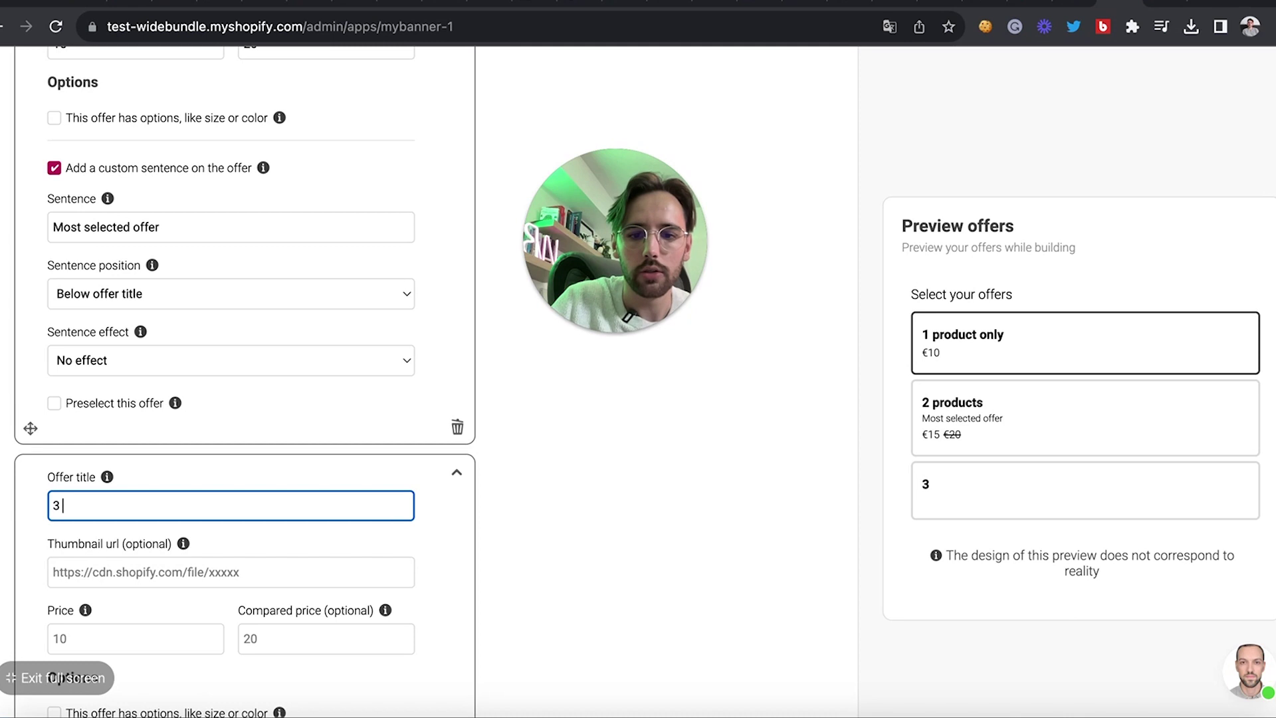
scroll(149, 512, "down", 3)
left_click(114, 492)
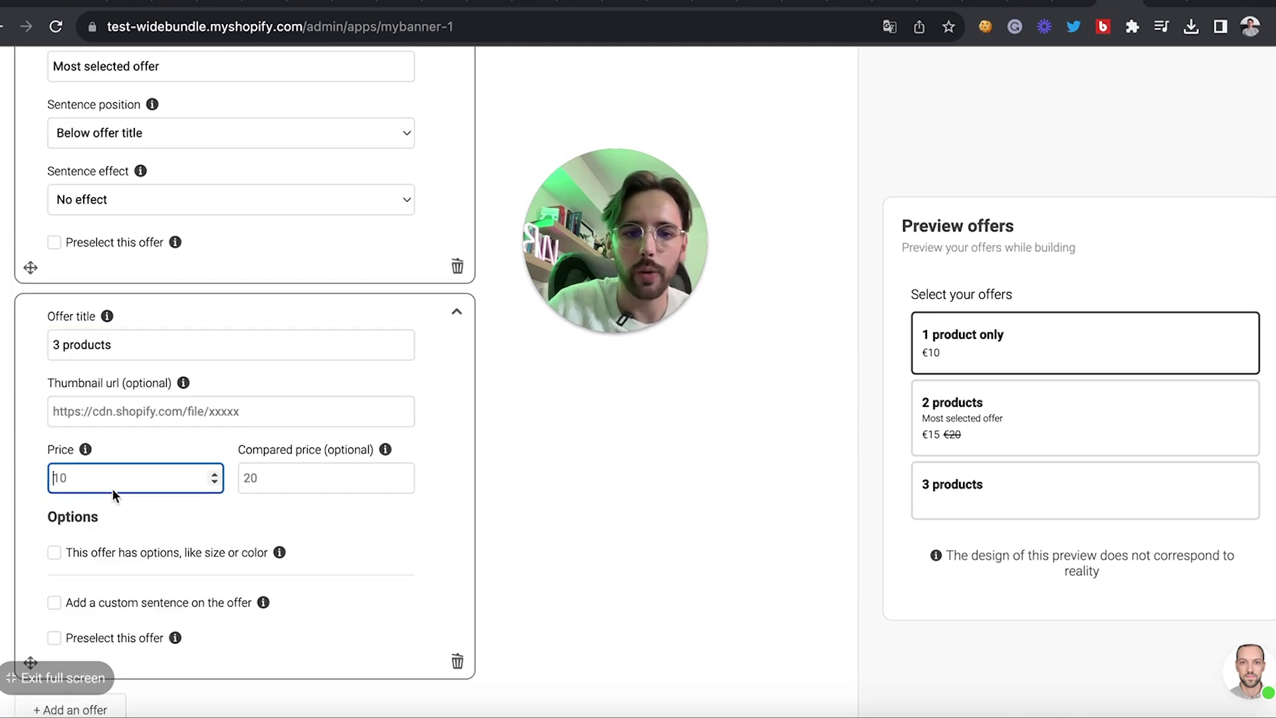
type("20")
left_click(309, 489)
type("30")
left_click(566, 477)
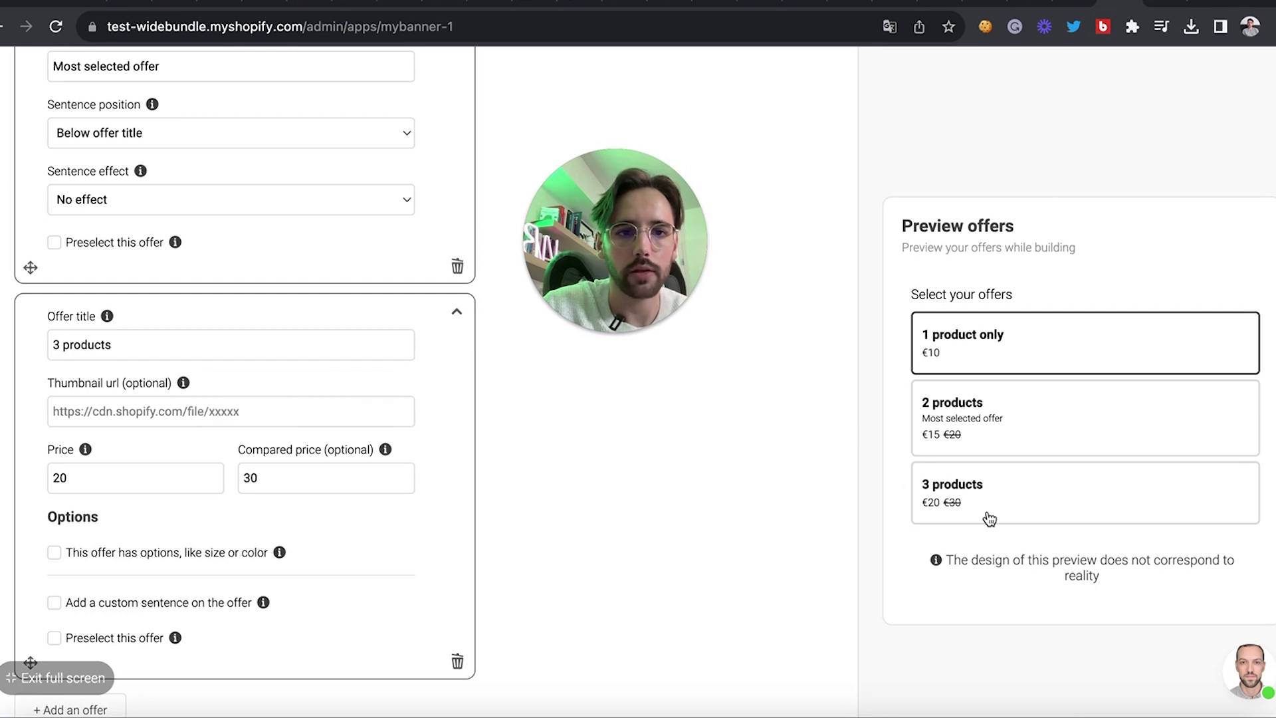
Append '(1 free product)' to the third title and '(2nd at 50% off)' to the second
left_click(152, 357)
type("(1")
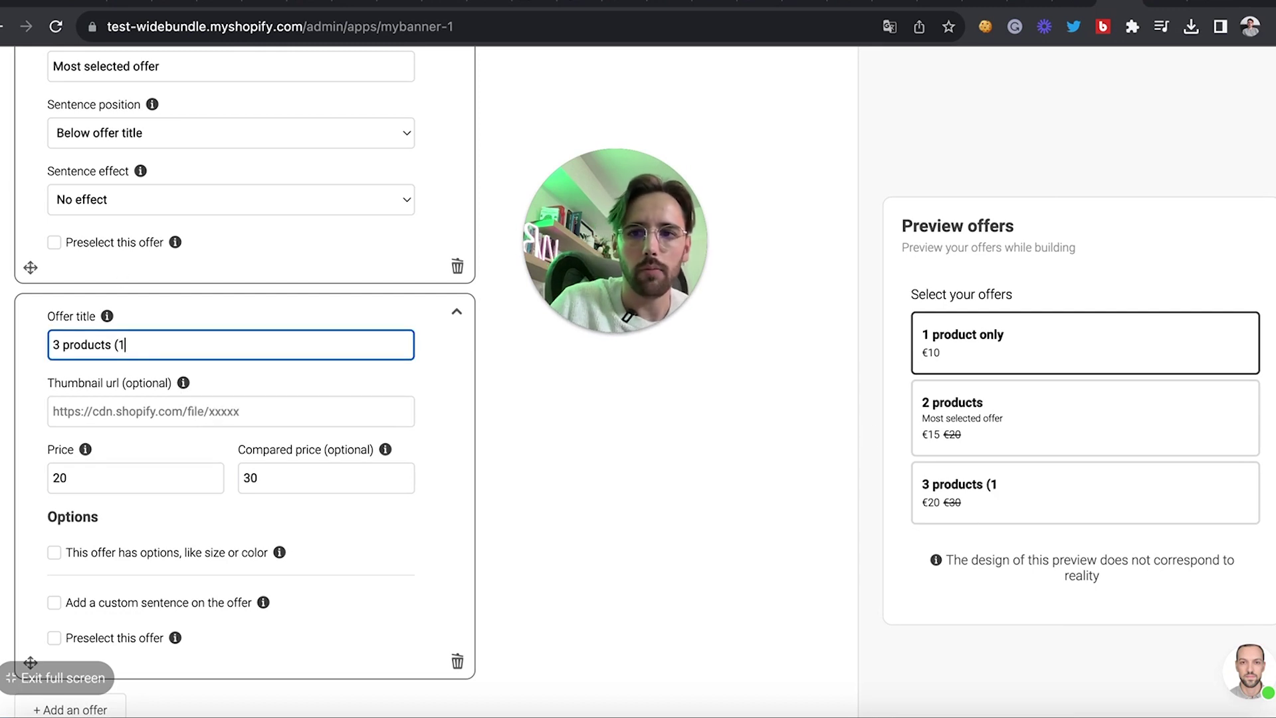
type(" free product)")
scroll(179, 333, "up", 8)
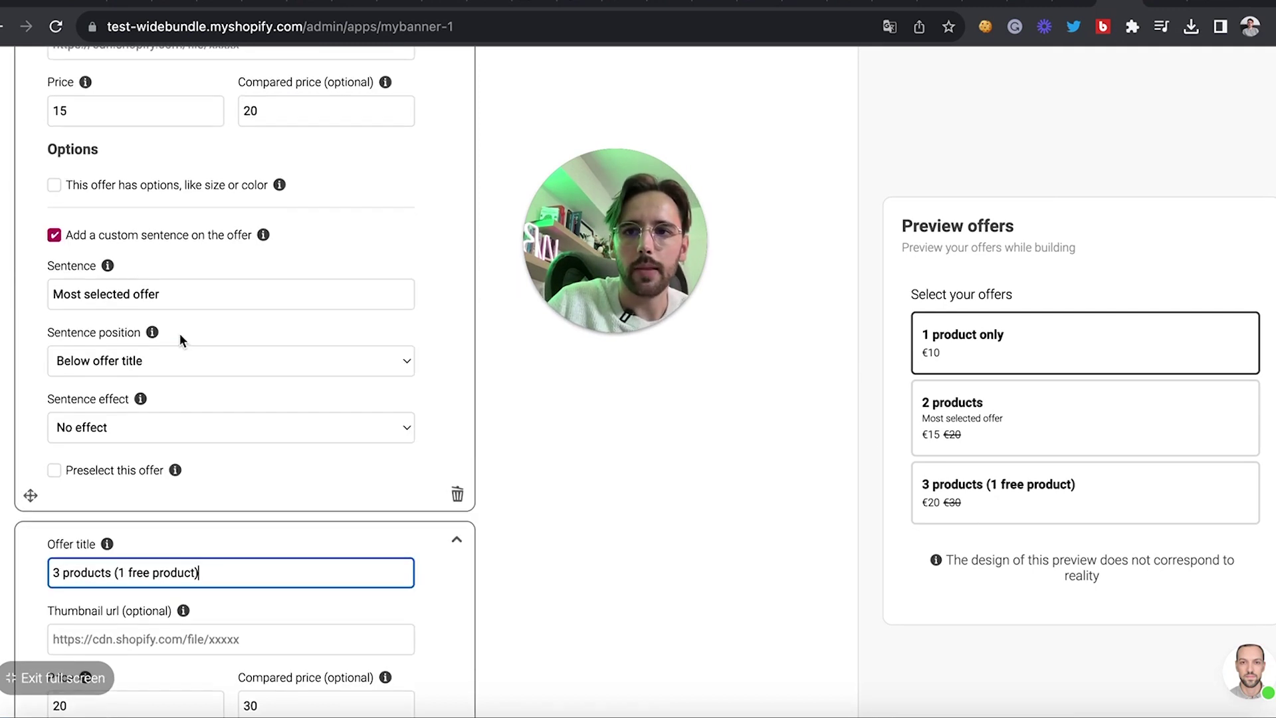
left_click(225, 276)
type("(2n")
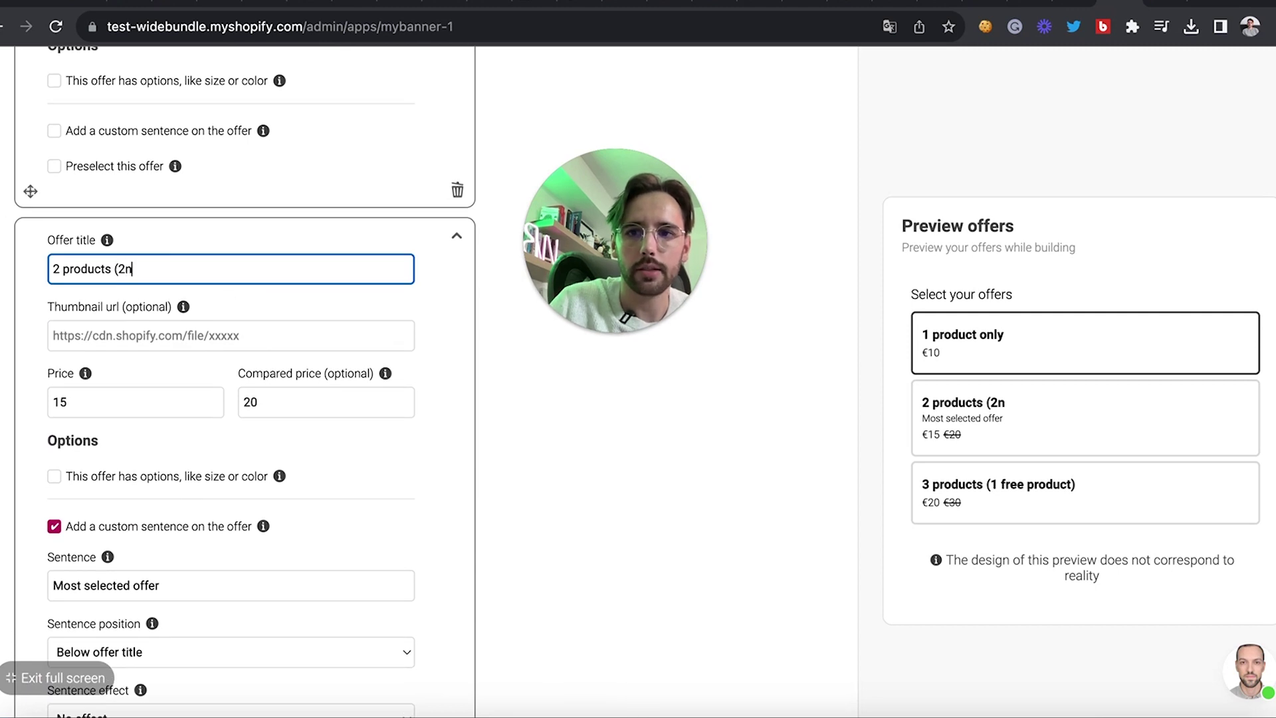
type("d at 50% off)")
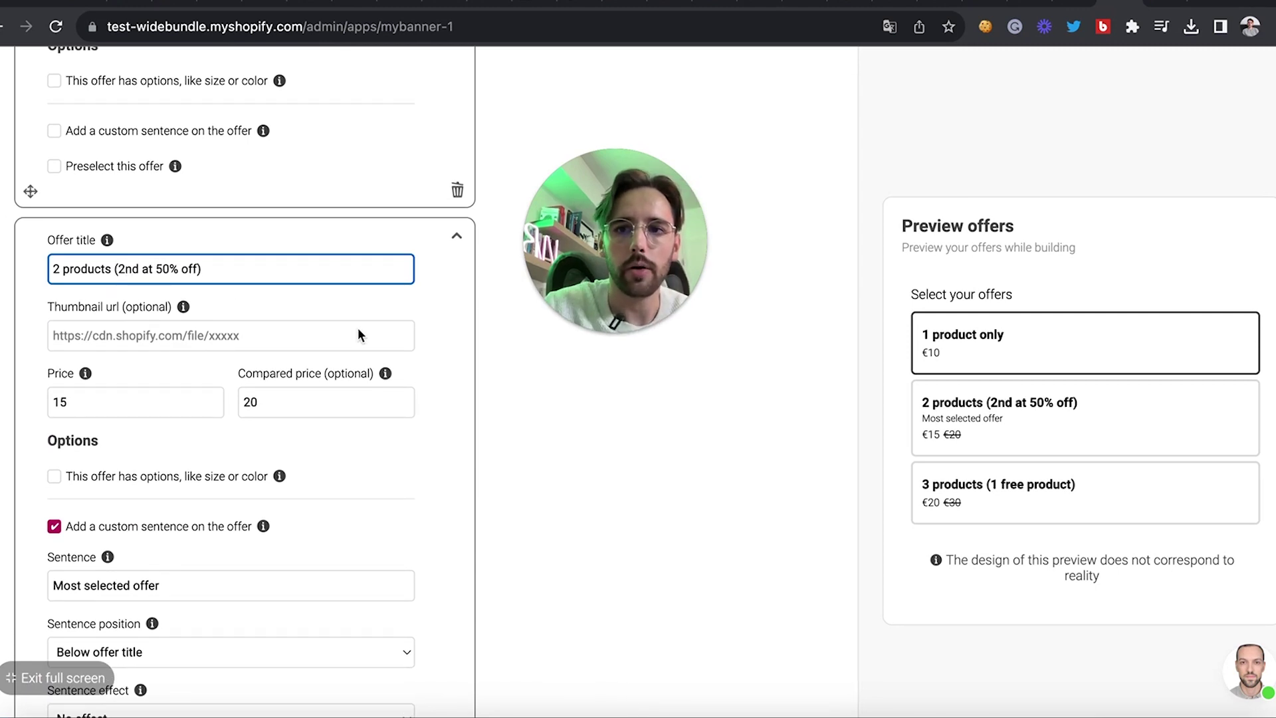
scroll(356, 326, "down", 8)
scroll(359, 335, "down", 2)
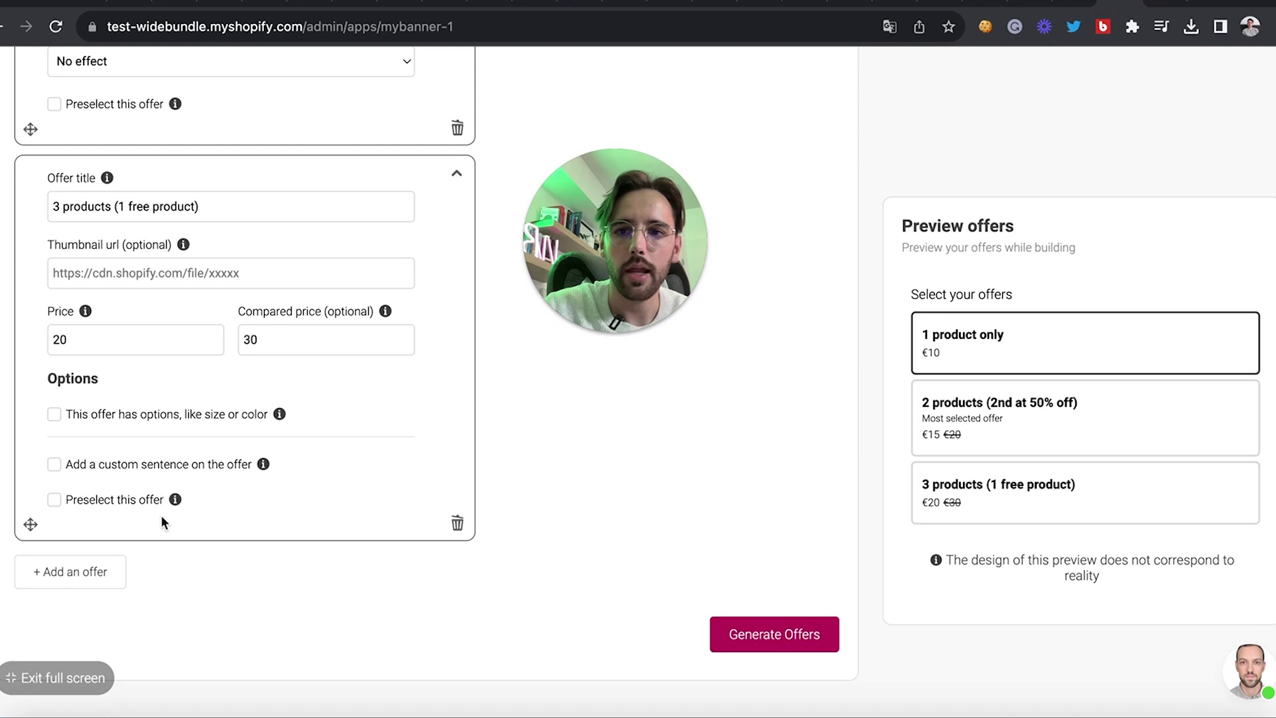
Give the third offer a 'Best offer' sentence positioned below its title
left_click(54, 464)
left_click(114, 531)
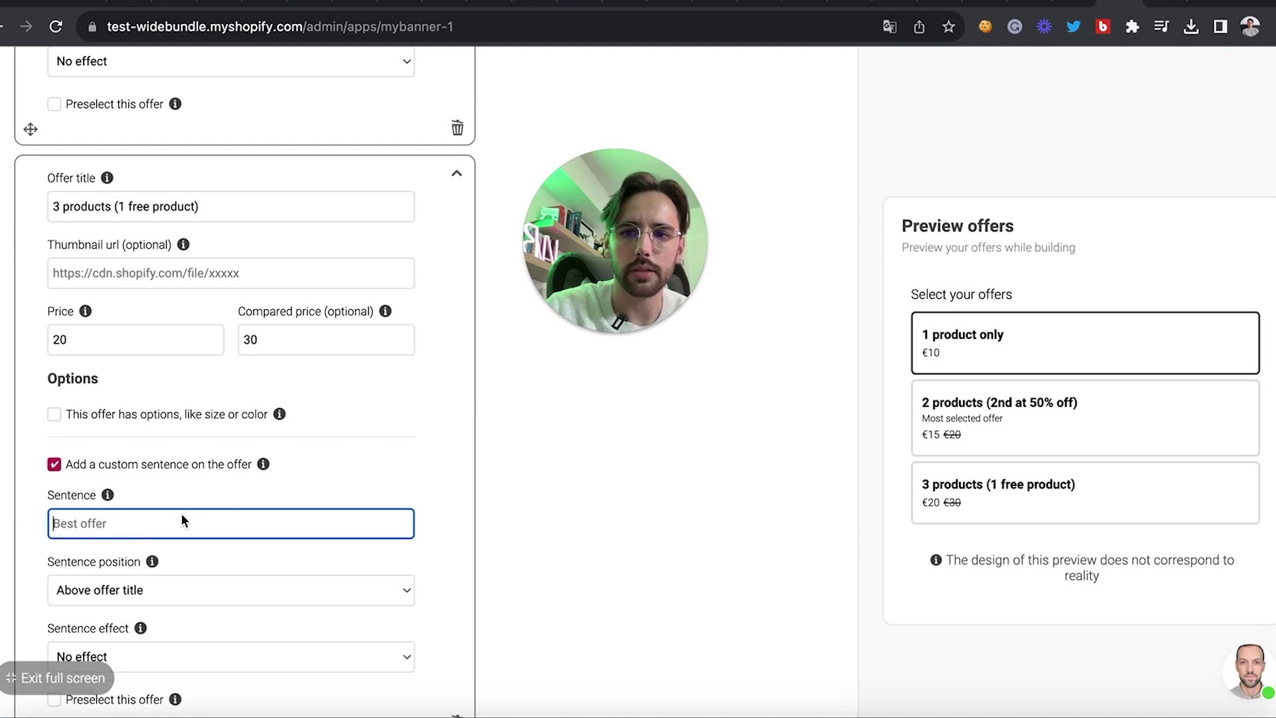
scroll(282, 471, "down", 1)
scroll(282, 470, "down", 1)
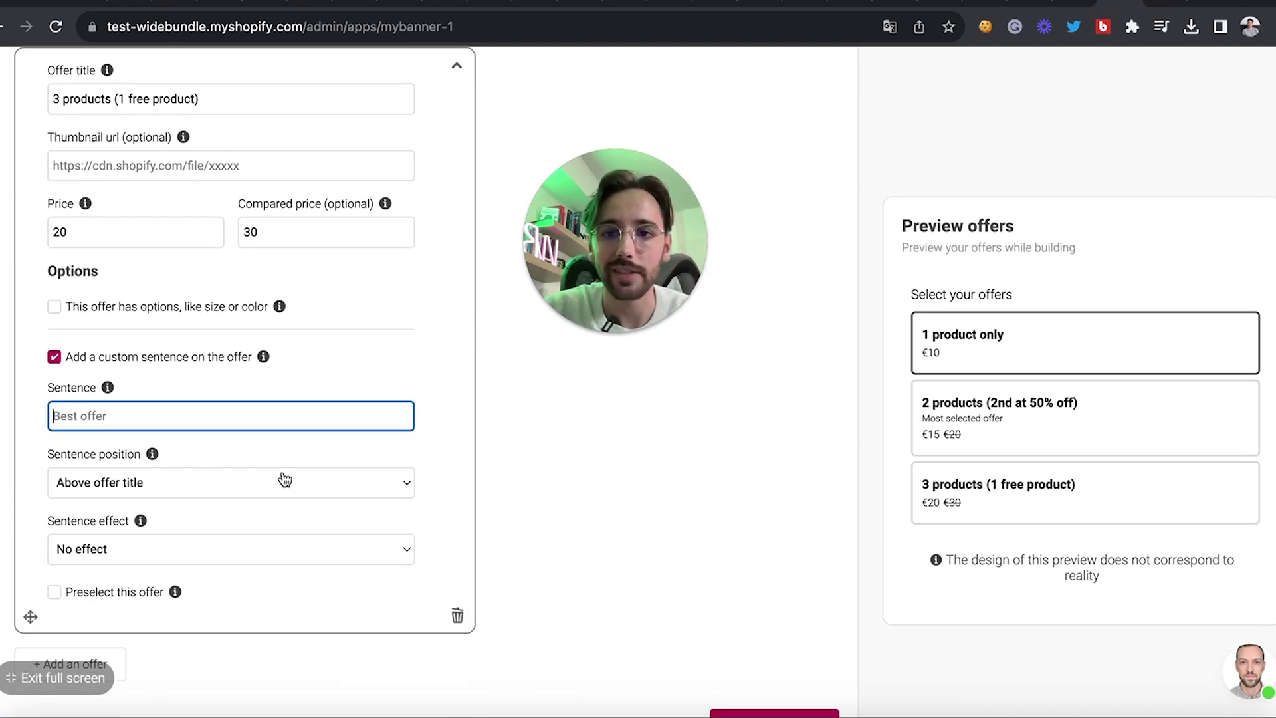
type("Best offer")
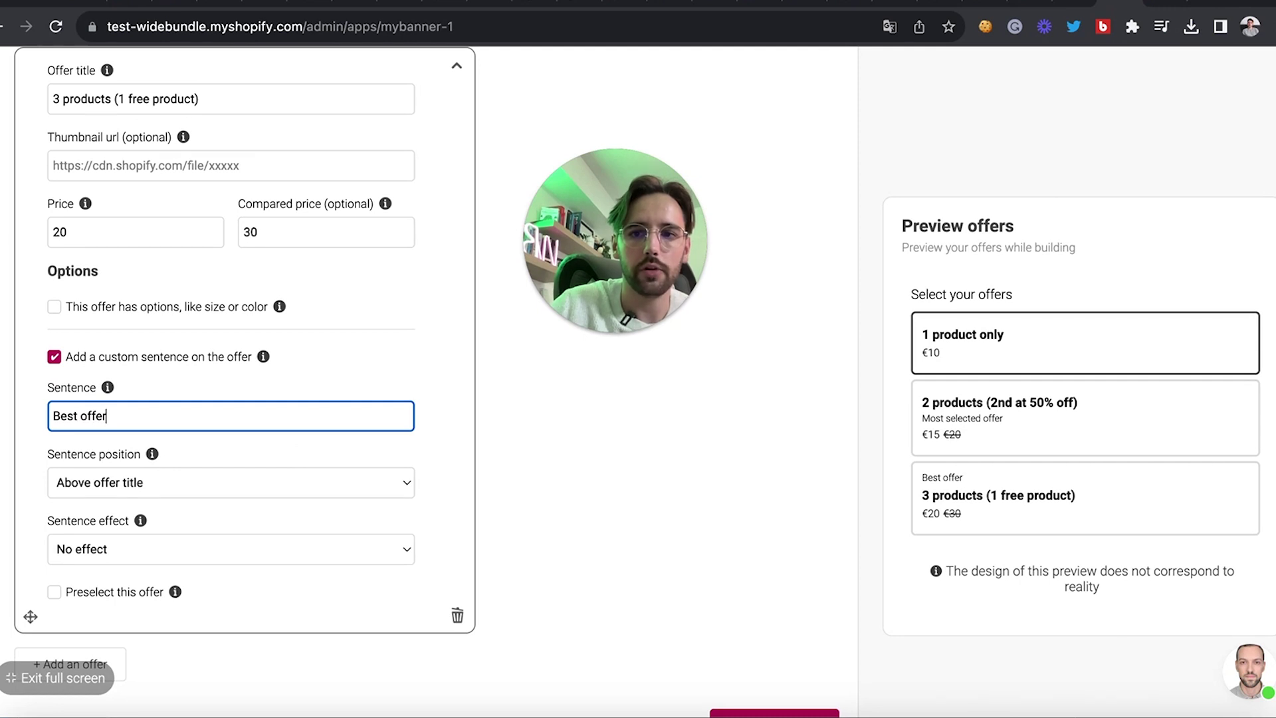
left_click(367, 495)
left_click(372, 513)
scroll(598, 559, "down", 2)
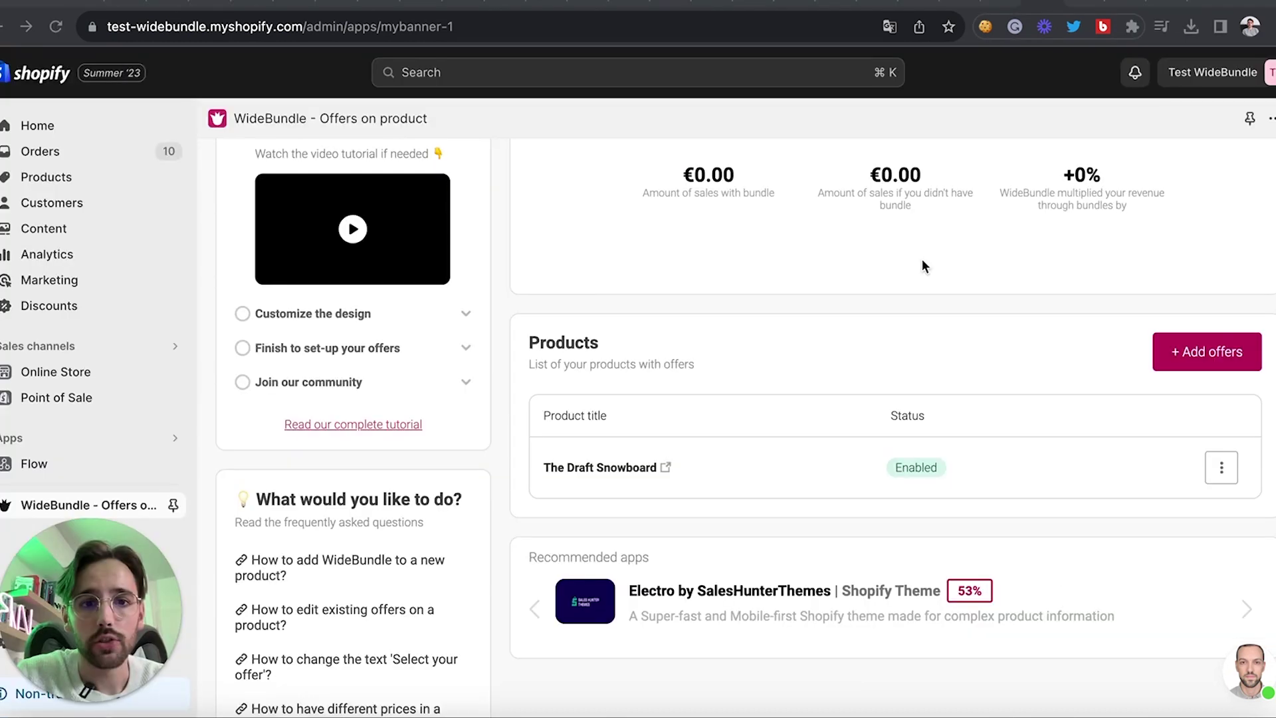
Open The Draft Snowboard's storefront page from the dashboard Products table
scroll(922, 258, "up", 2)
scroll(924, 264, "down", 2)
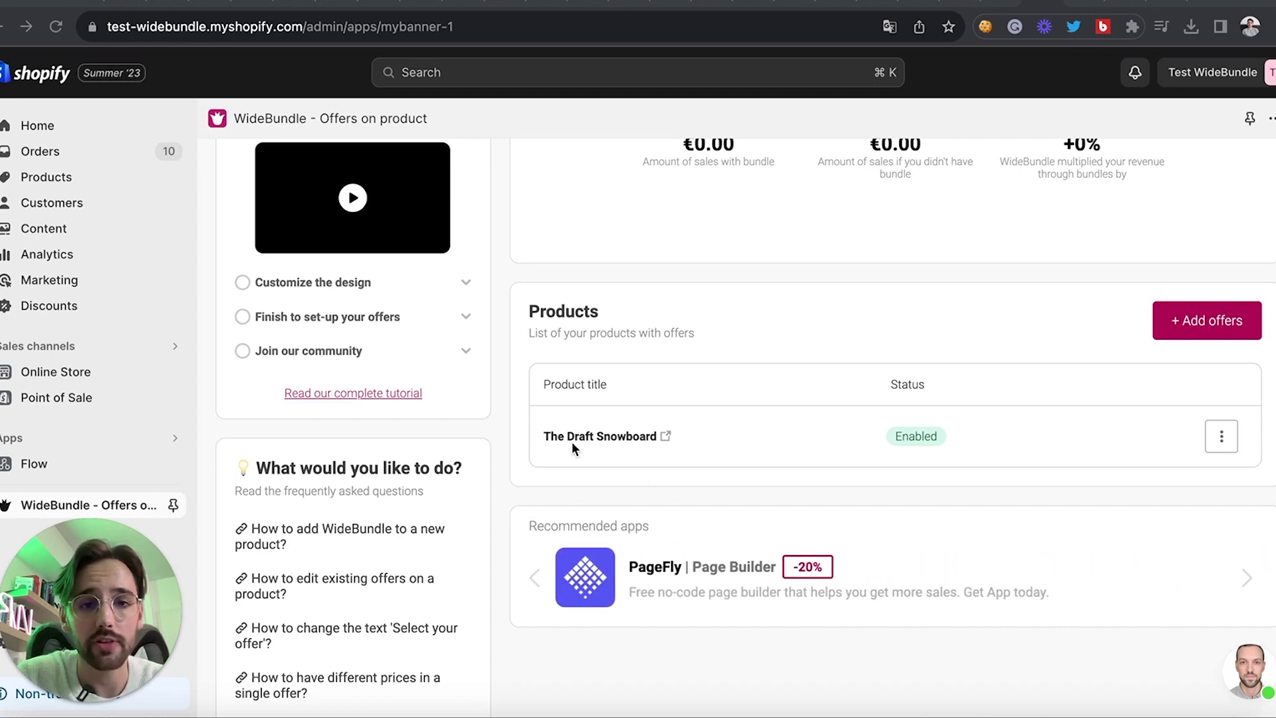
left_click(665, 436)
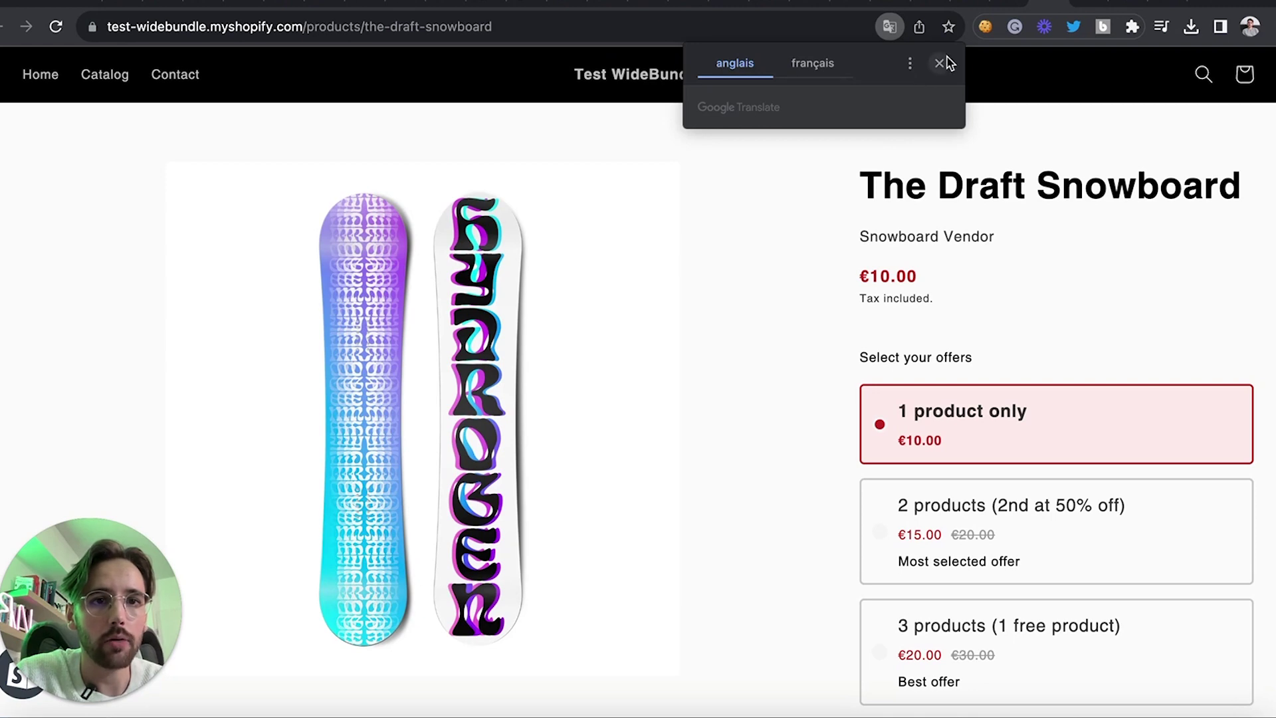
Dismiss the translate prompt, try the 2-, 3- and 1-product offers, then return to admin
left_click(939, 62)
scroll(1130, 322, "down", 3)
scroll(1115, 319, "up", 2)
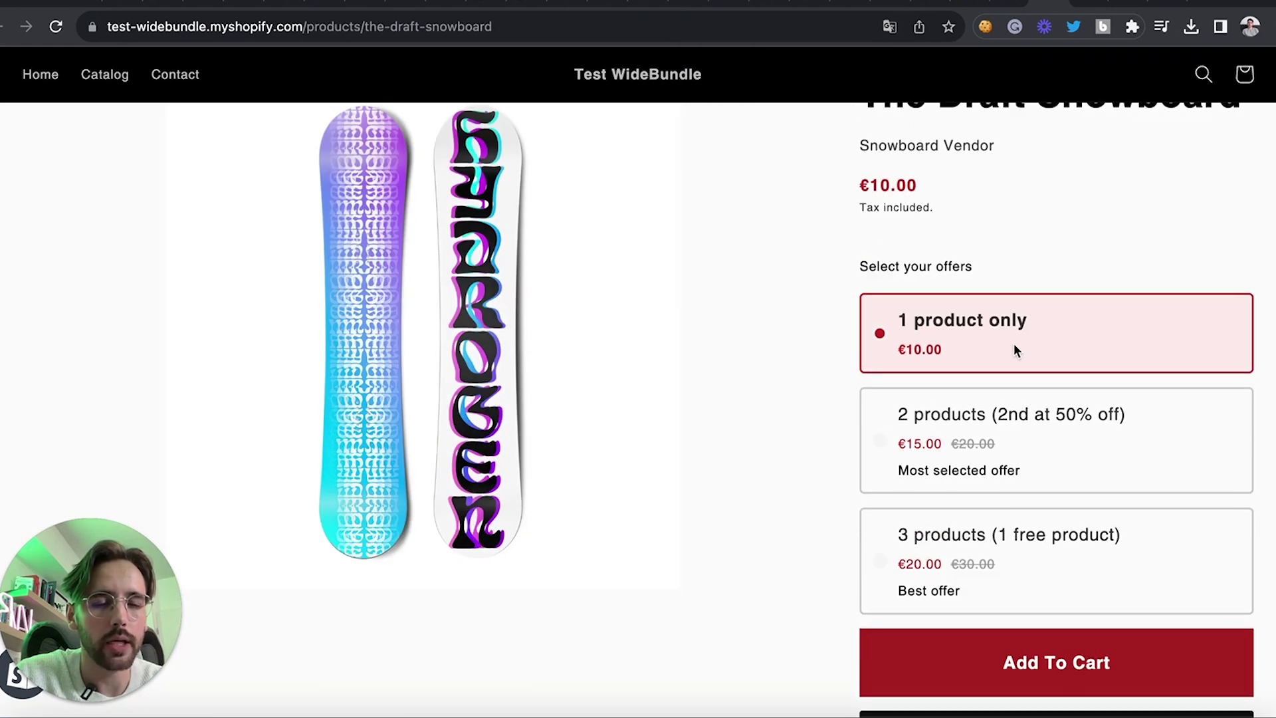
scroll(977, 336, "down", 1)
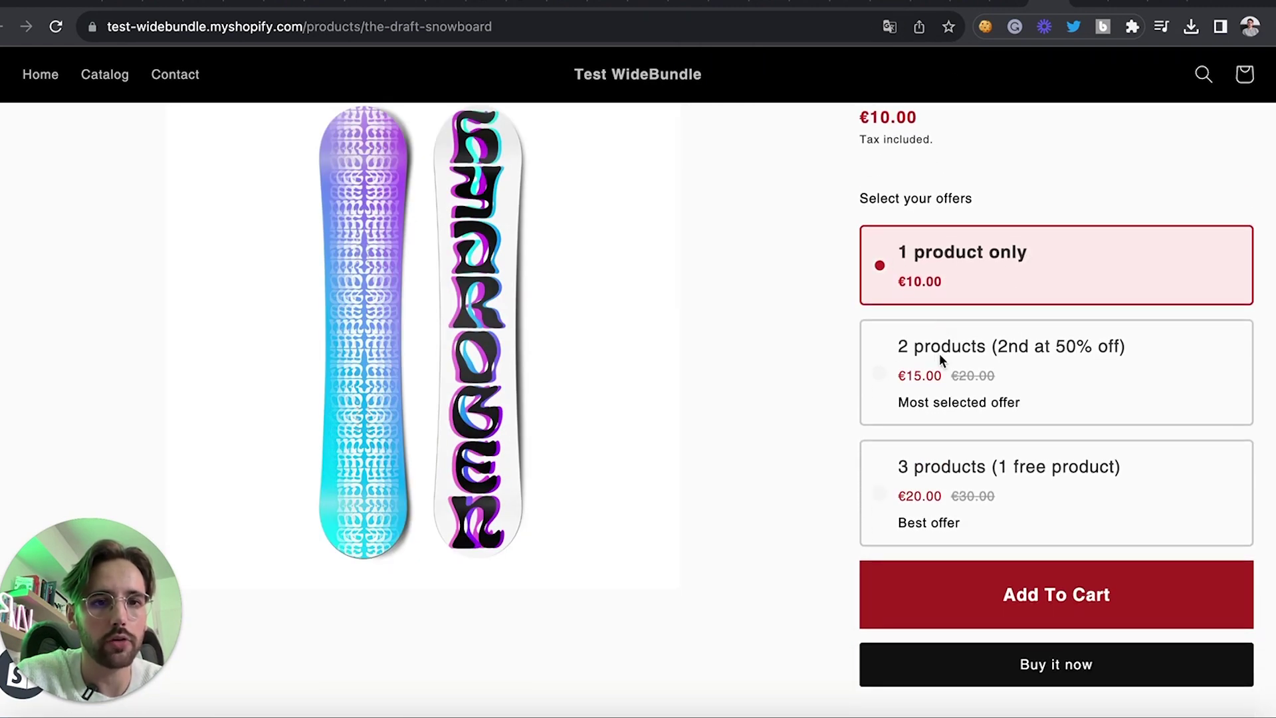
left_click(1099, 349)
left_click(1053, 478)
scroll(1055, 468, "down", 1)
left_click(1011, 319)
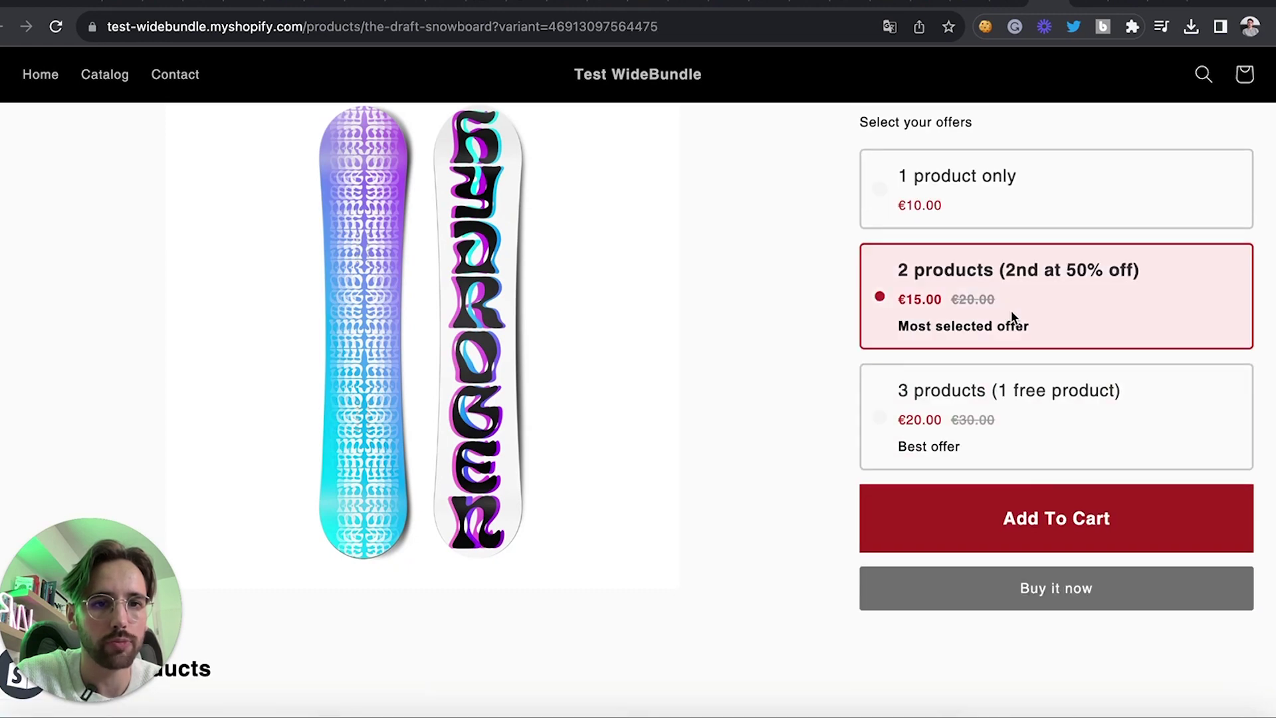
left_click(1006, 212)
scroll(907, 343, "up", 1)
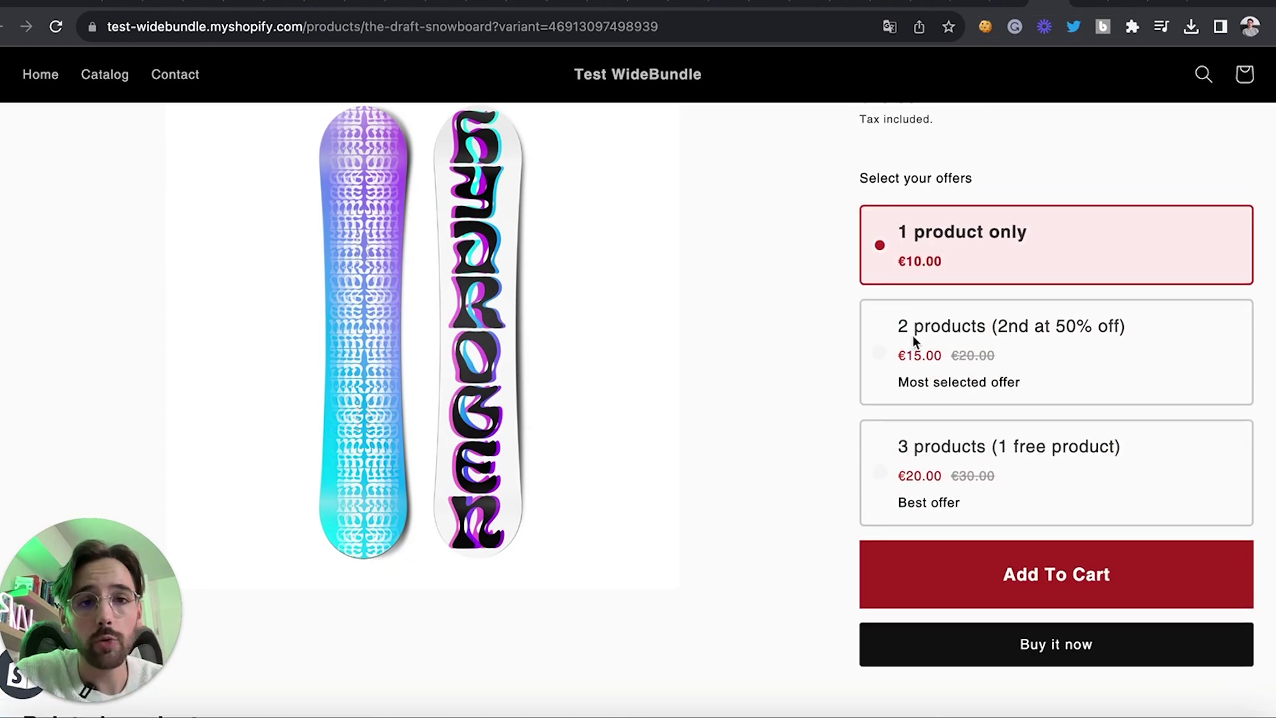
left_click(1003, 5)
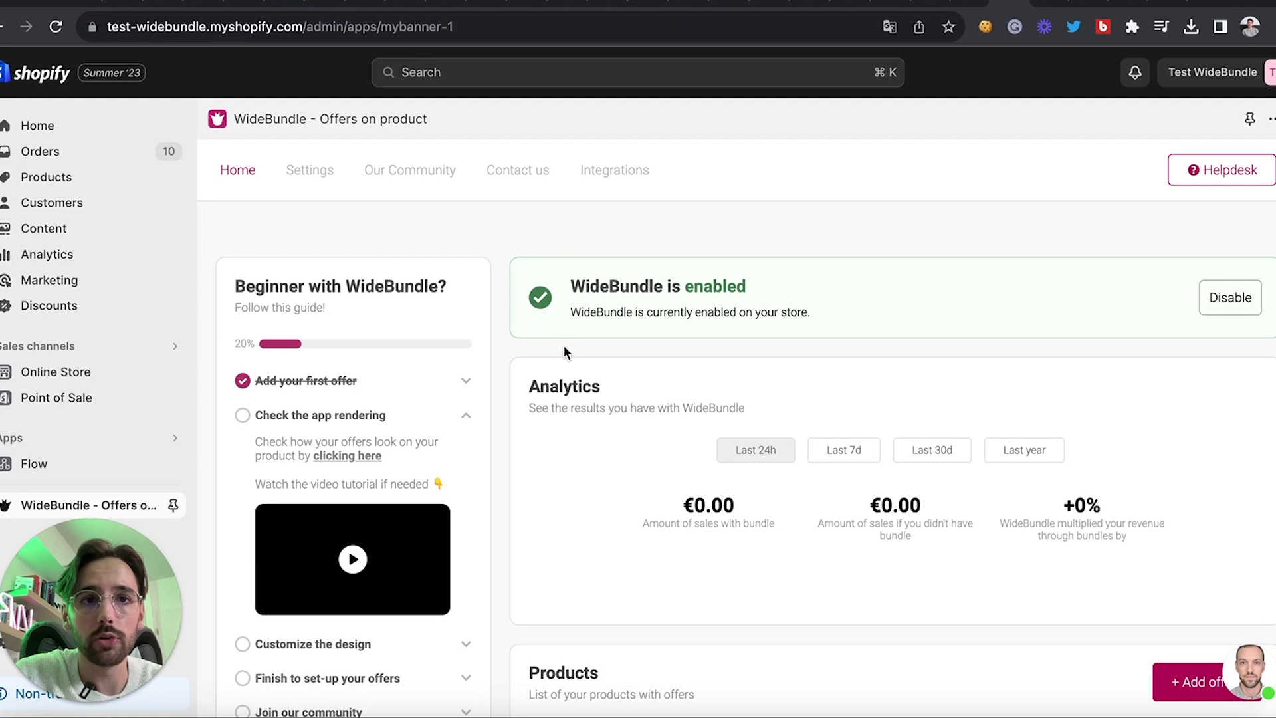
In Settings, preview Vertical and Minimal themes, apply Royal, and show add-to-cart button options
left_click(302, 170)
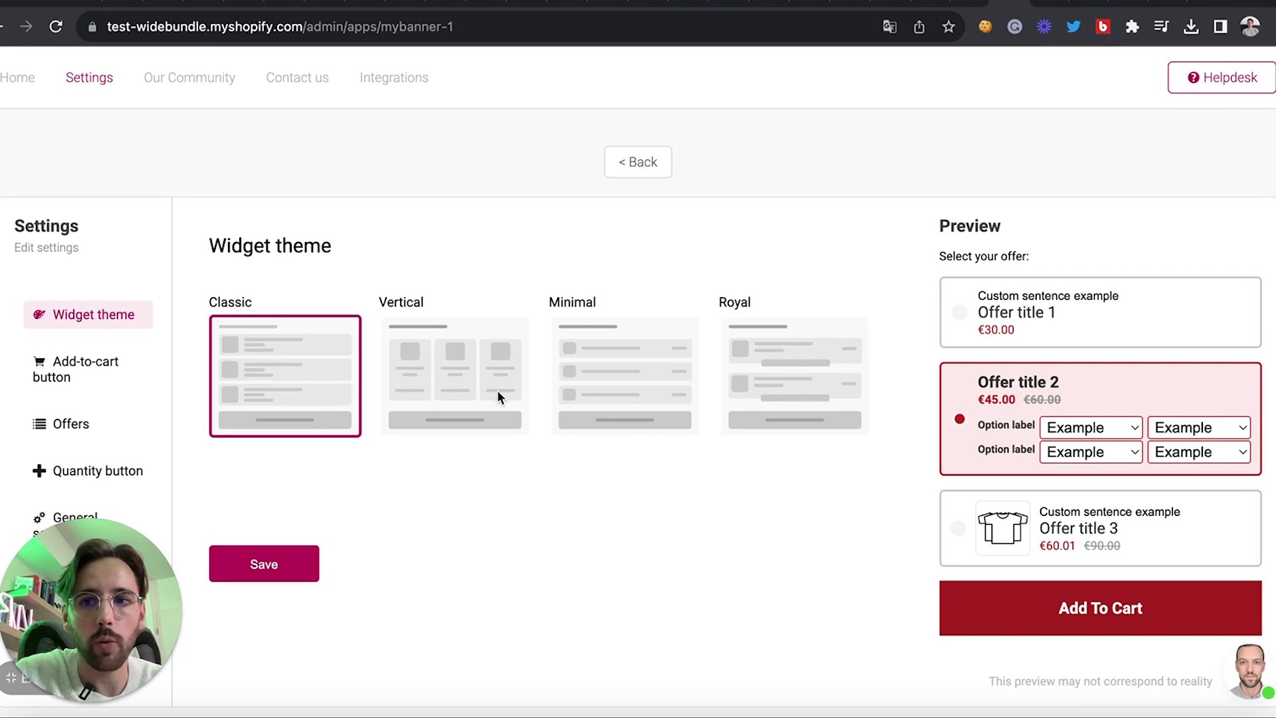
scroll(582, 463, "down", 1)
left_click(450, 325)
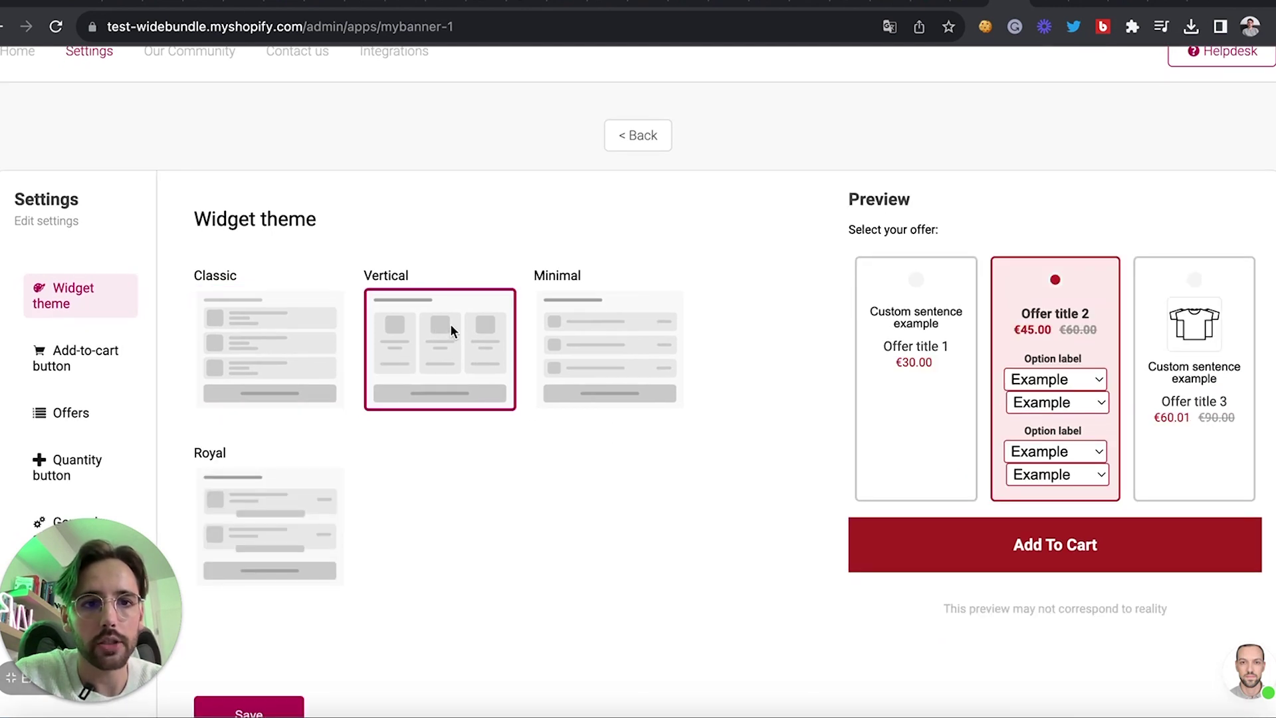
left_click(624, 337)
left_click(291, 506)
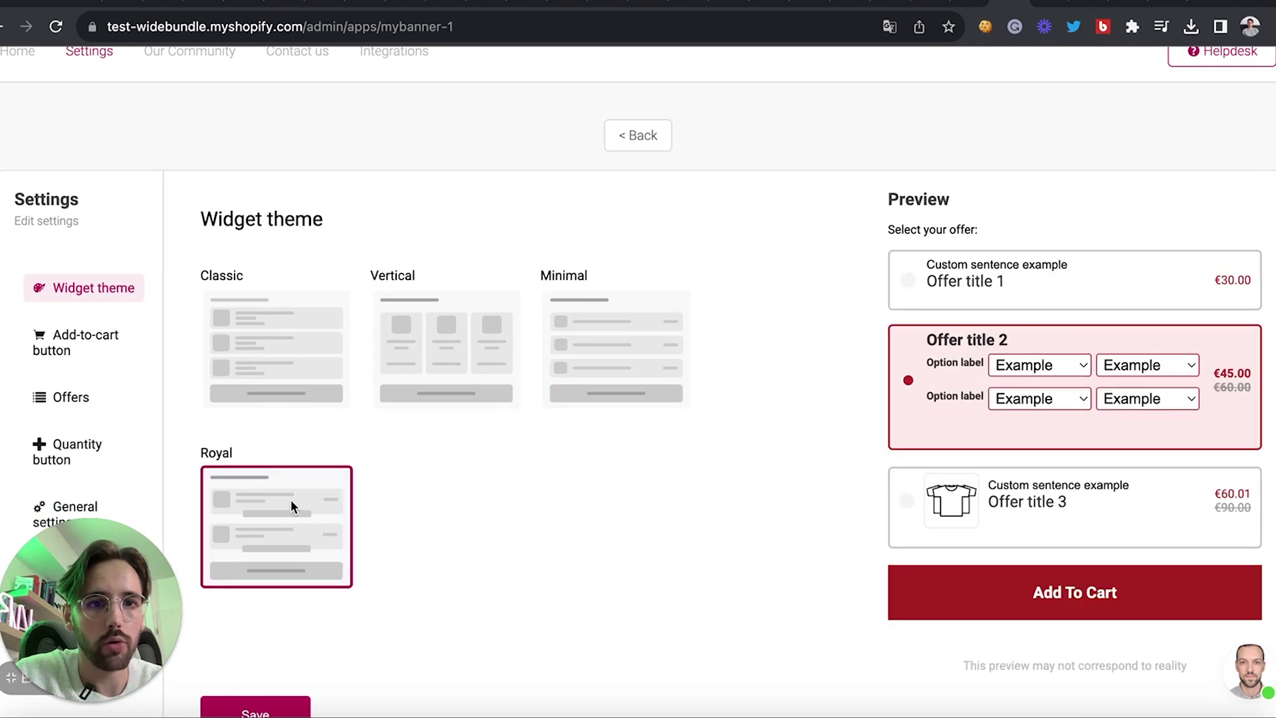
scroll(512, 476, "down", 2)
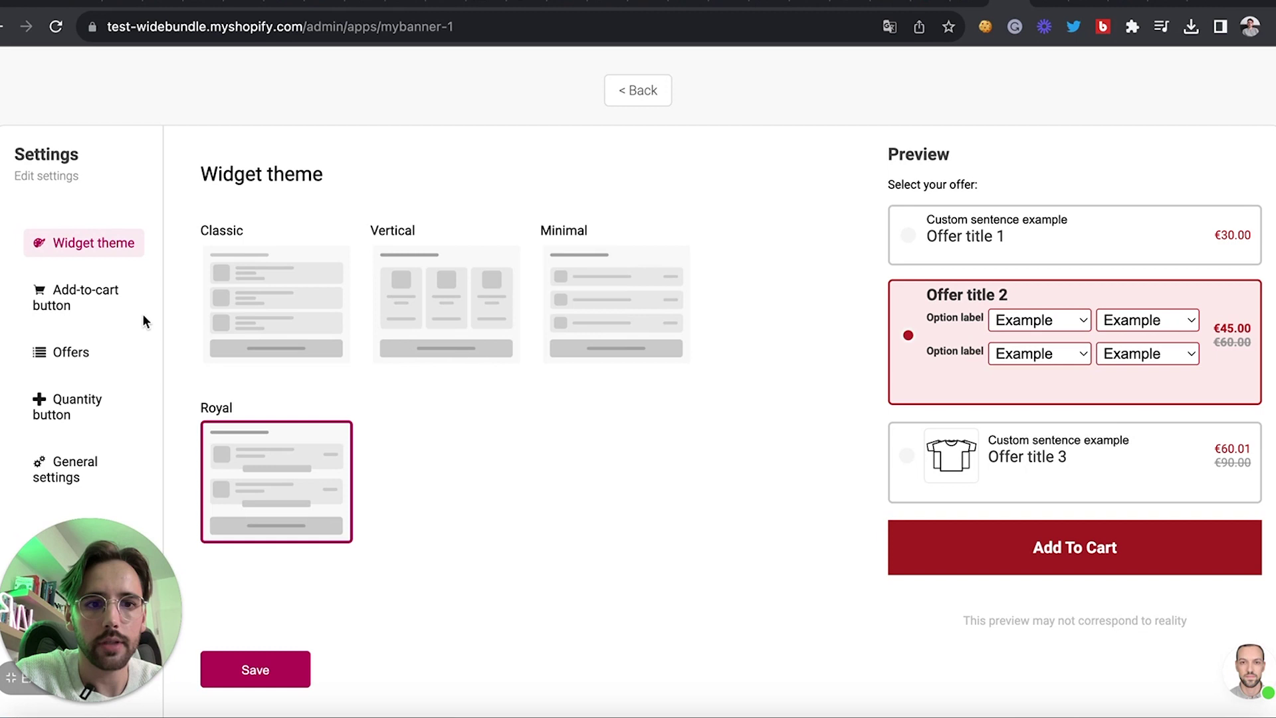
left_click(104, 298)
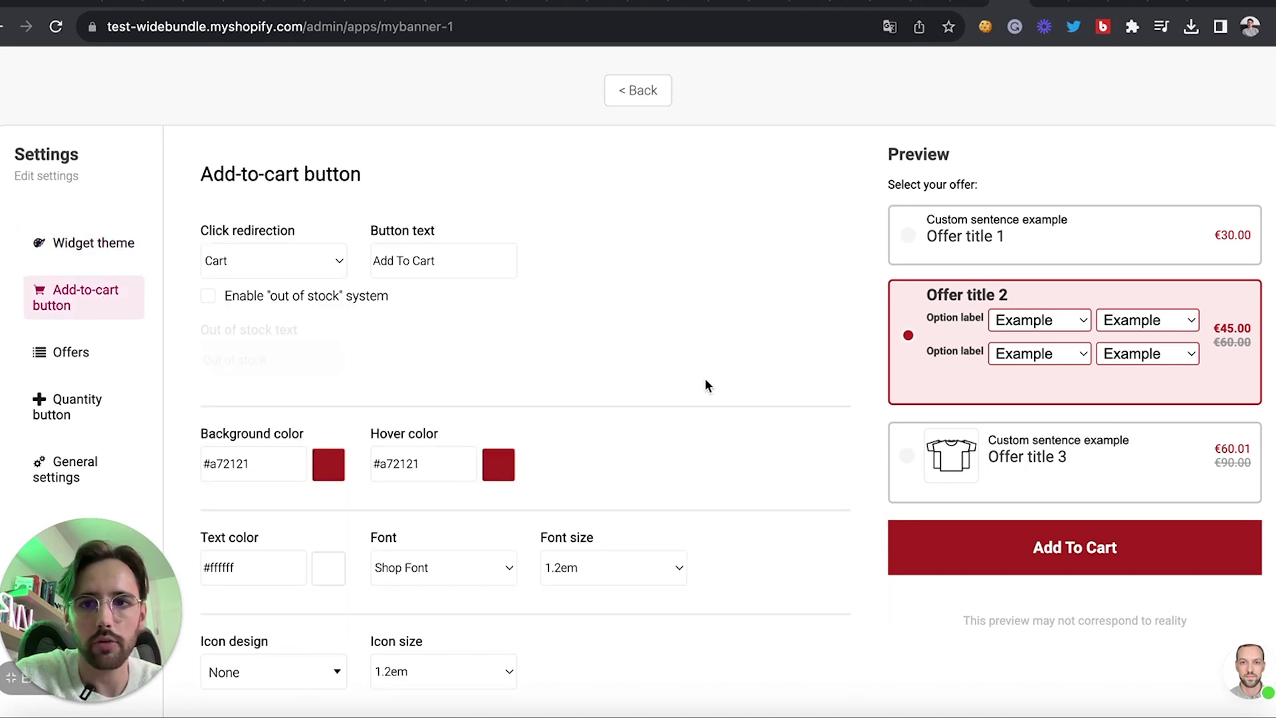
Set the button's click redirection to open the Side Cart after adding
left_click(241, 260)
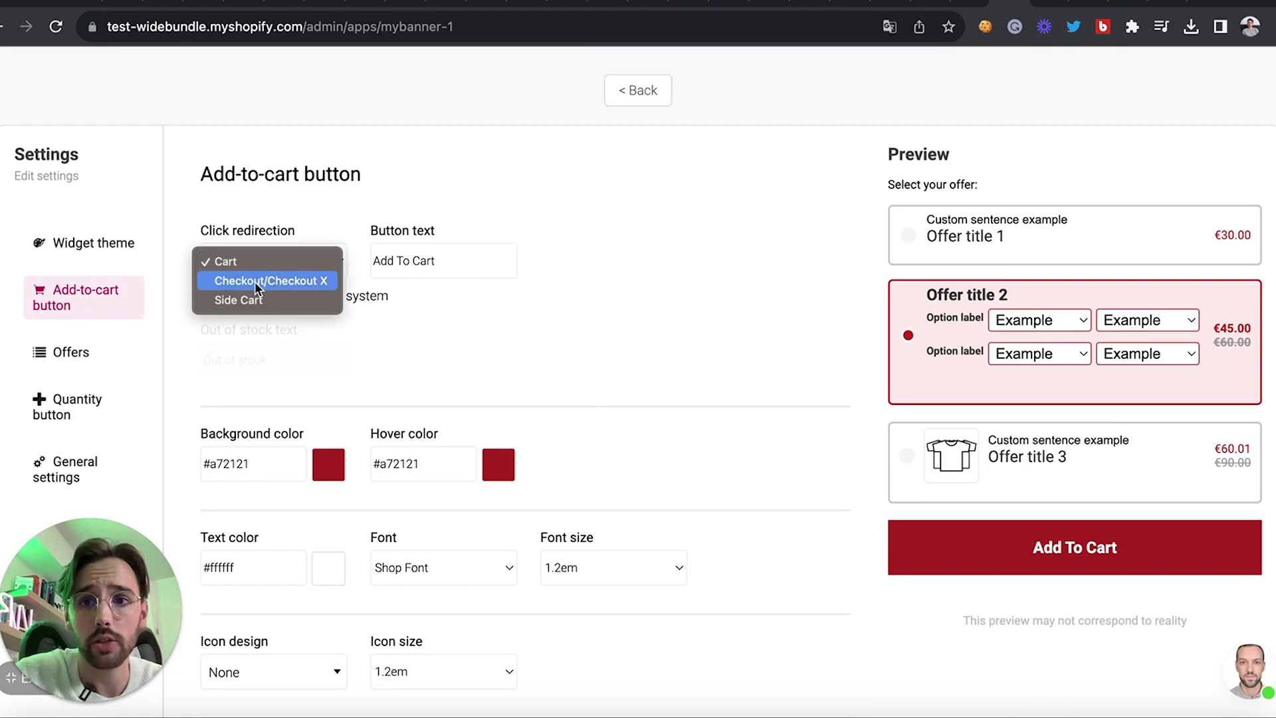
left_click(254, 301)
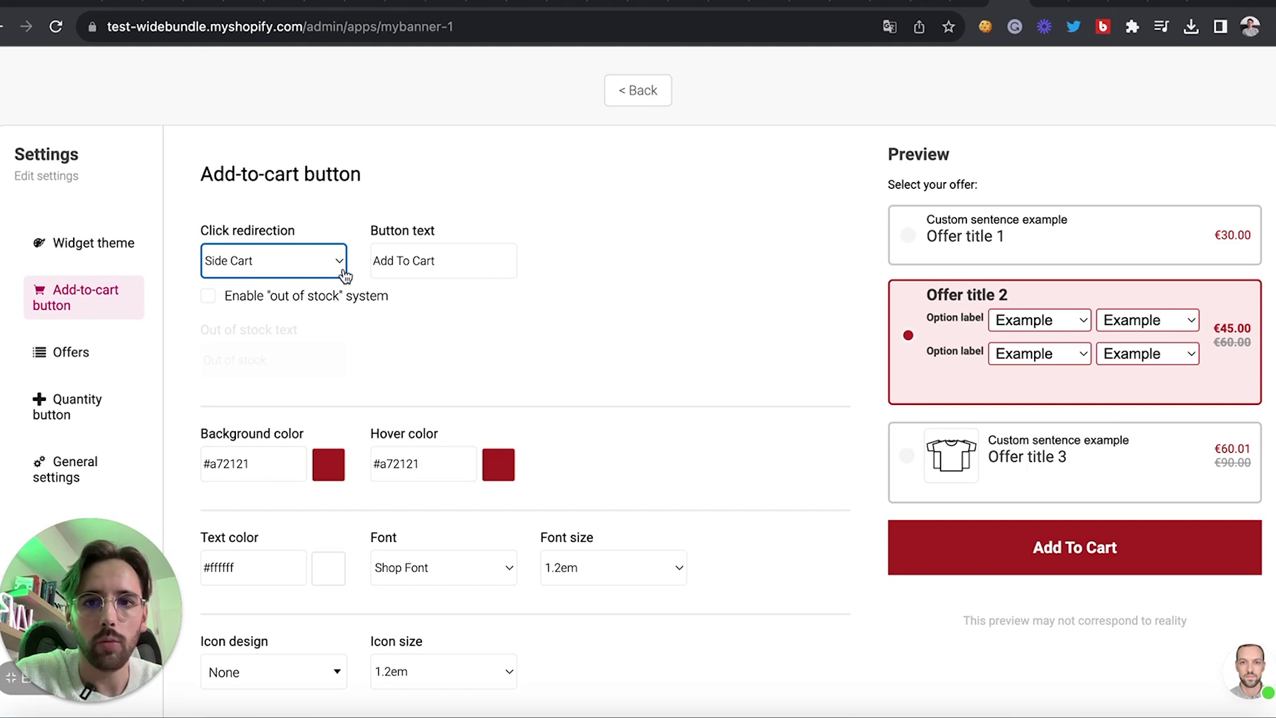
scroll(419, 273, "down", 3)
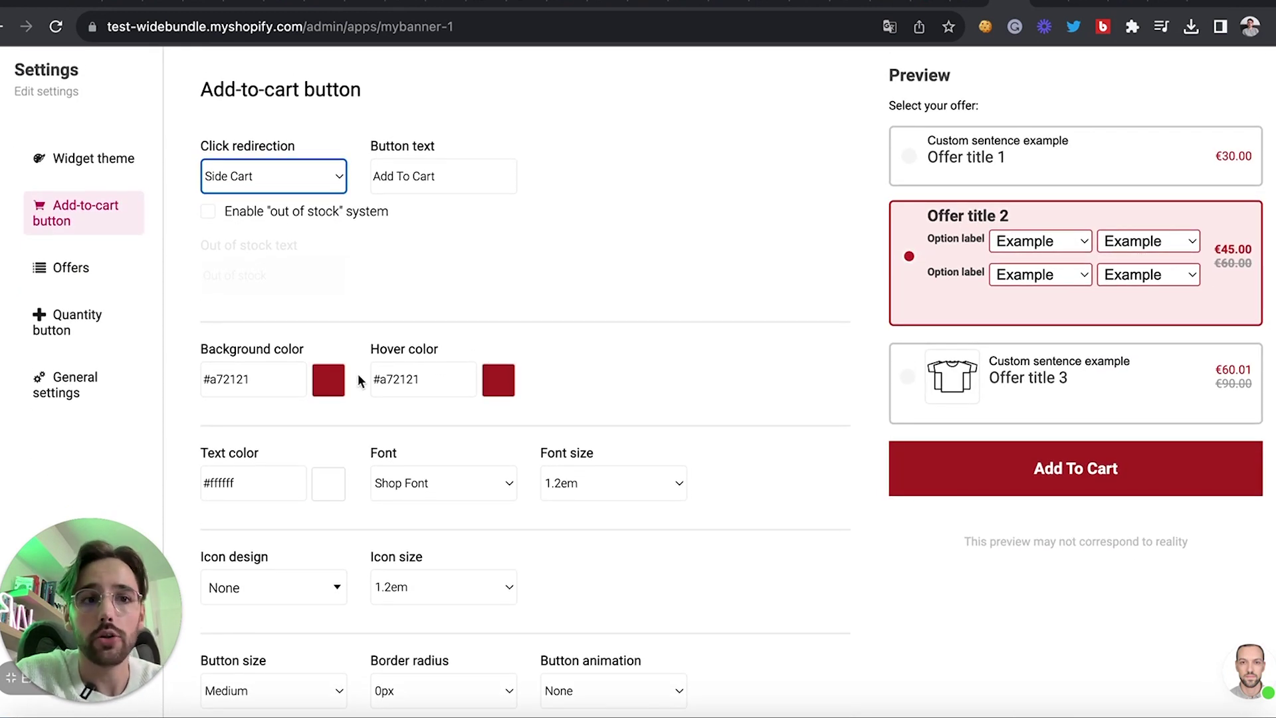
Change the Add To Cart button background colour to blue and copy its colour code
left_click(335, 384)
left_click_drag(399, 544, 444, 544)
left_click(490, 422)
left_click(596, 360)
left_click(272, 389)
key("ctrl+a")
Replace the red hover colour with a lighter blue
left_click(438, 388)
key("ctrl+a")
type("#2275ce")
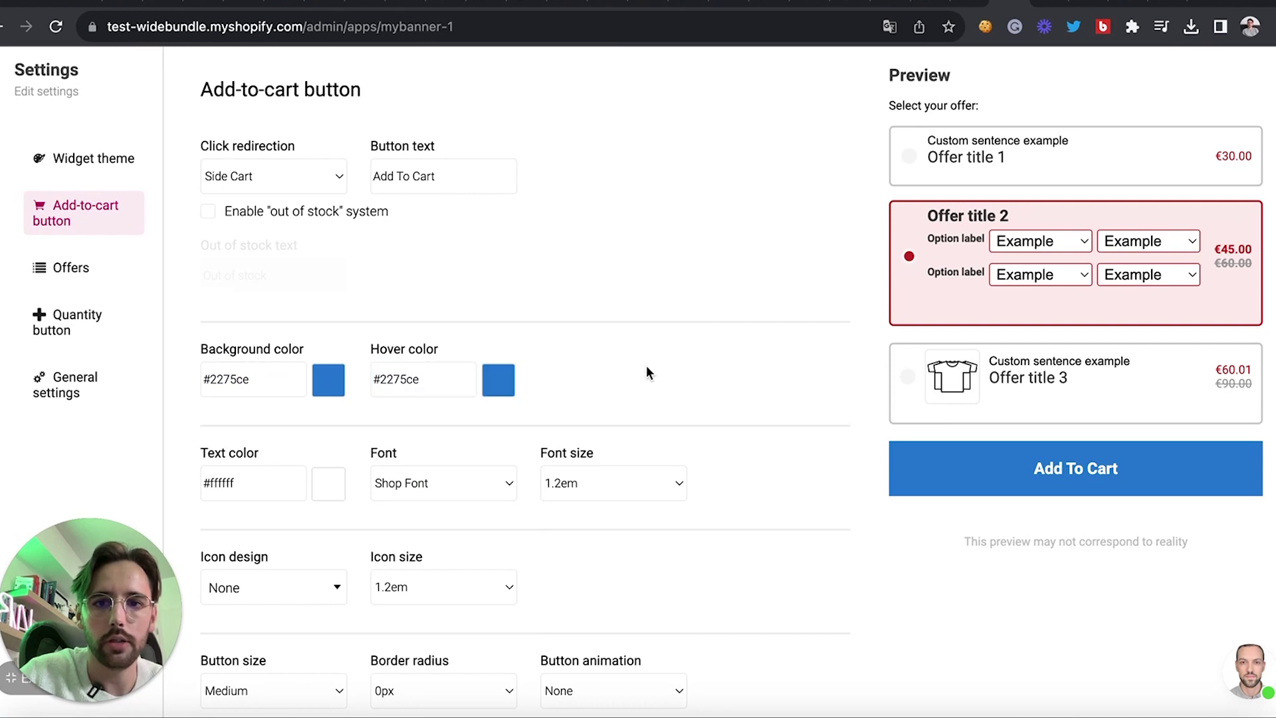
left_click(498, 380)
left_click(670, 413)
left_click(743, 352)
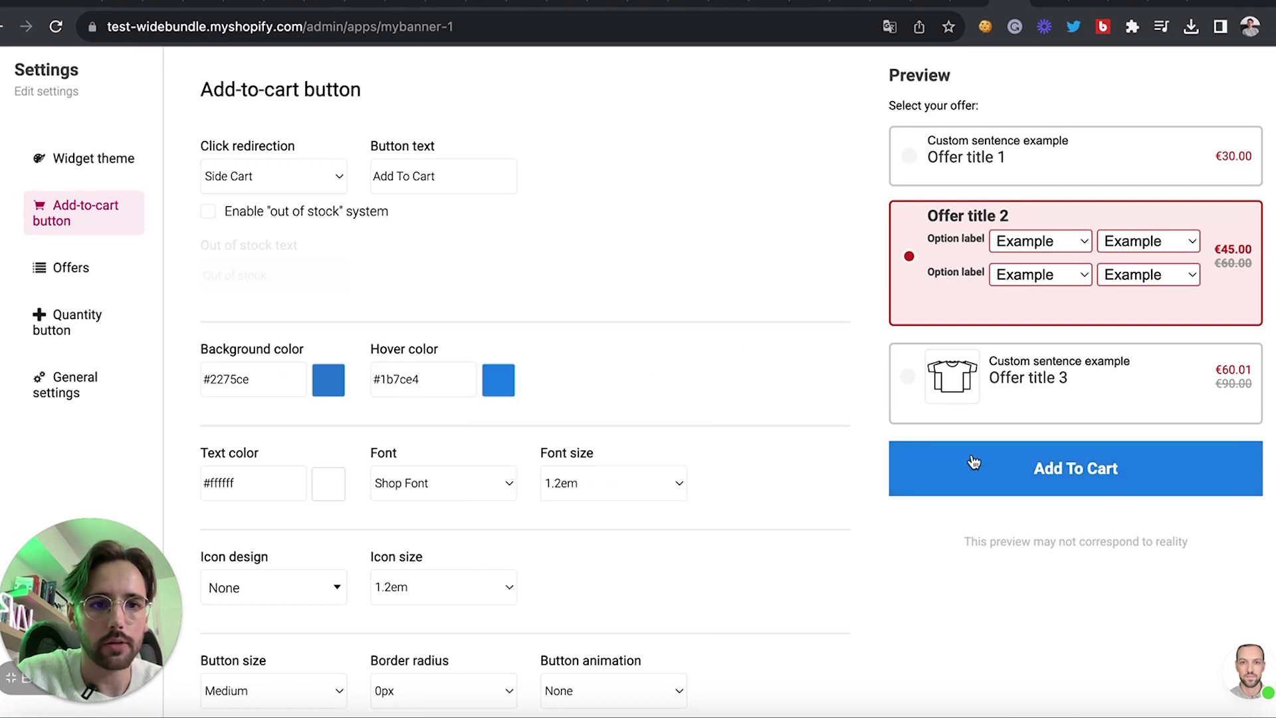
Set the button text size to 1.4em and add the Cart 3 icon at 1.4em
scroll(234, 476, "down", 1)
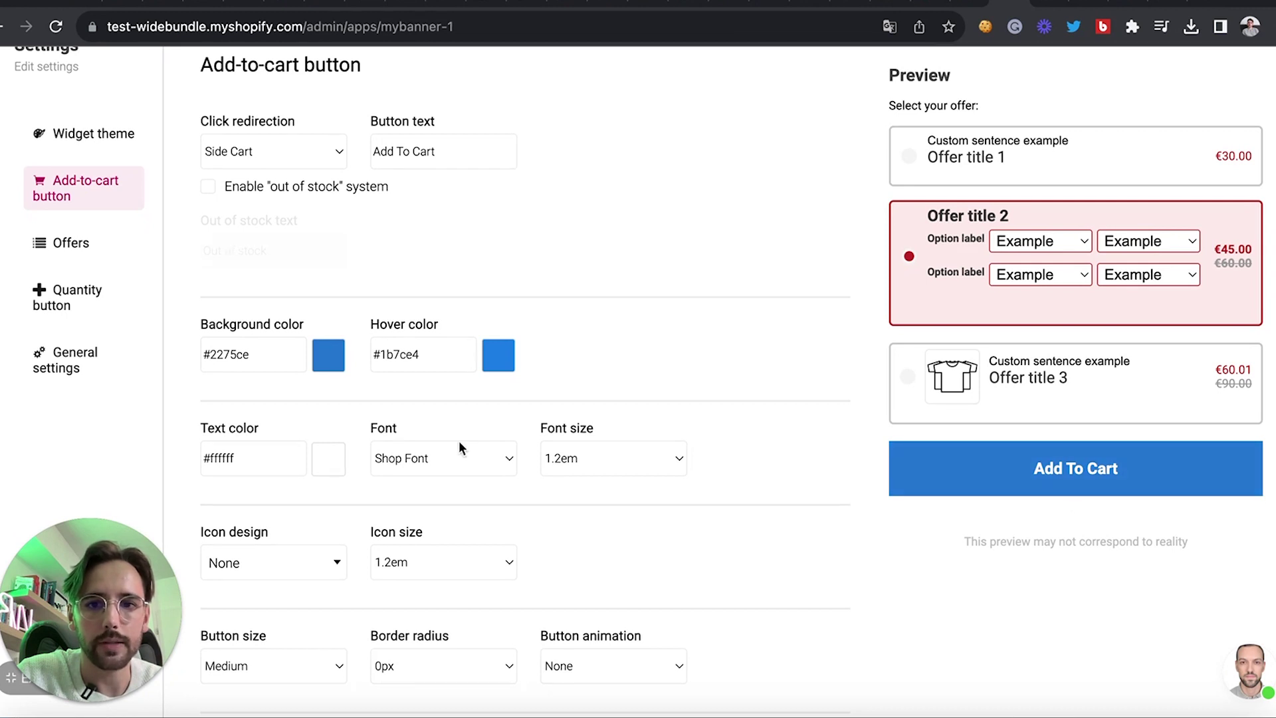
scroll(599, 492, "down", 3)
left_click(664, 375)
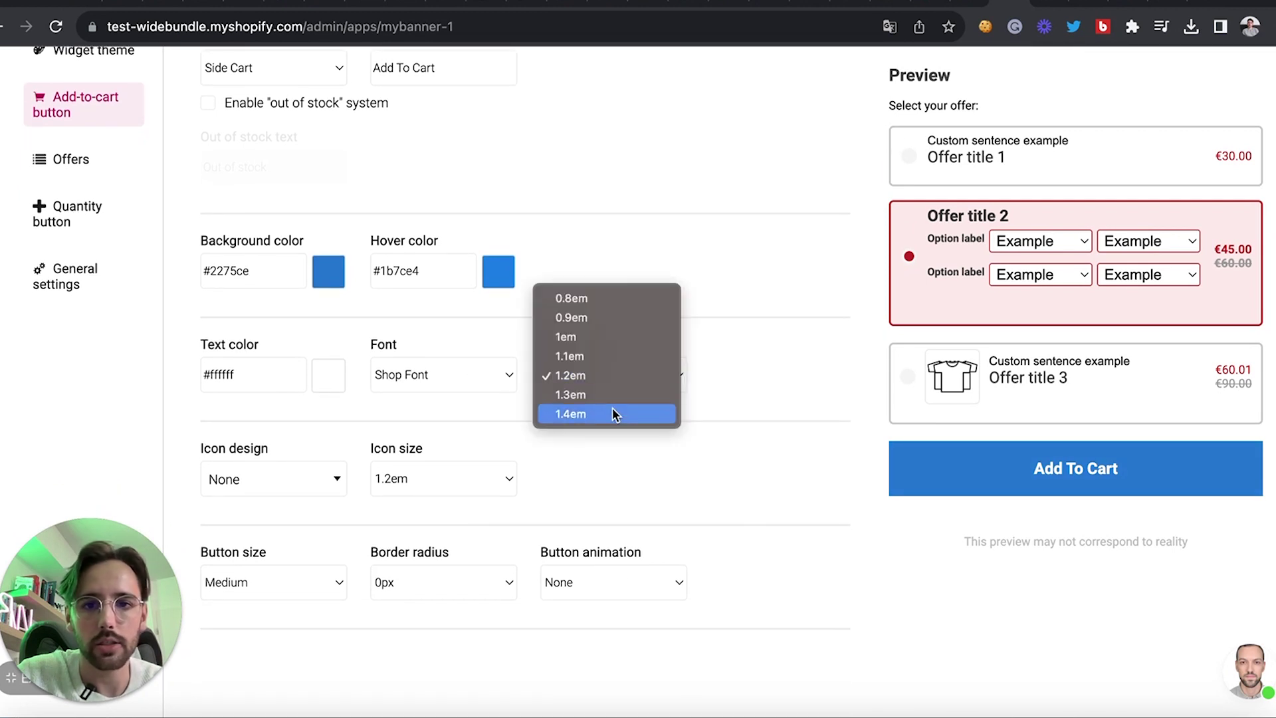
left_click(609, 413)
scroll(597, 419, "down", 2)
left_click(272, 427)
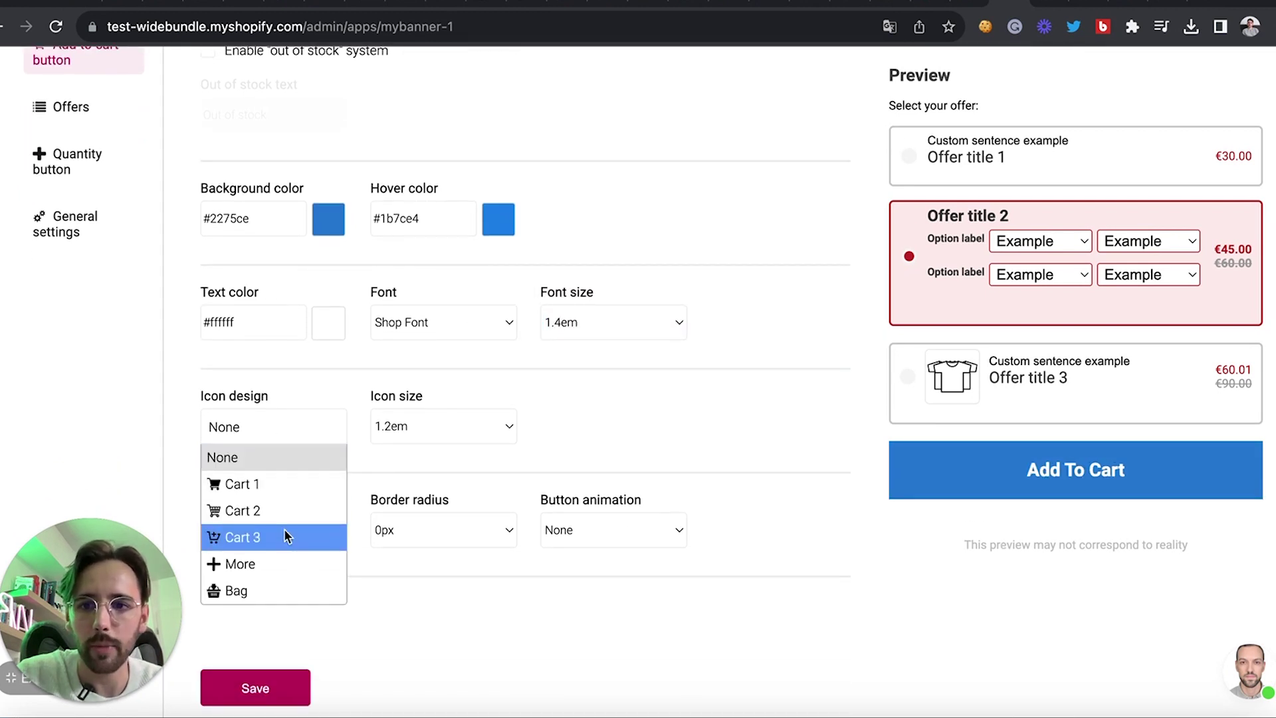
left_click(259, 538)
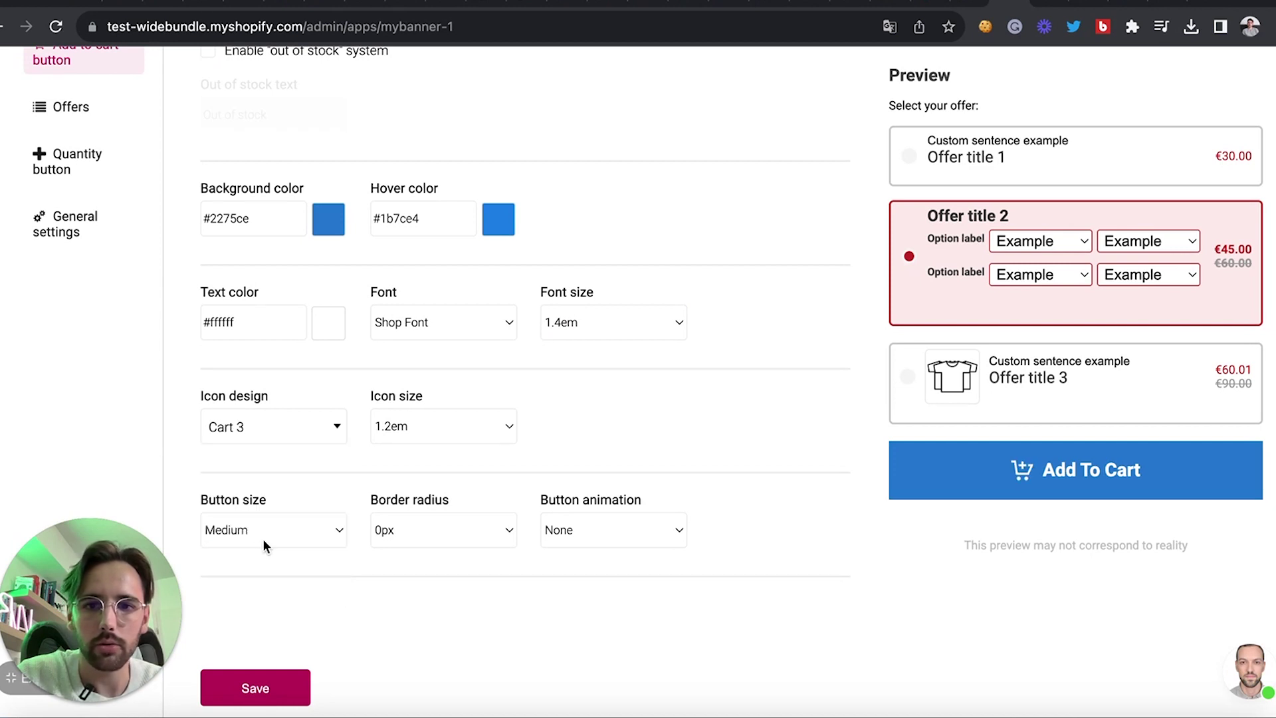
left_click(425, 435)
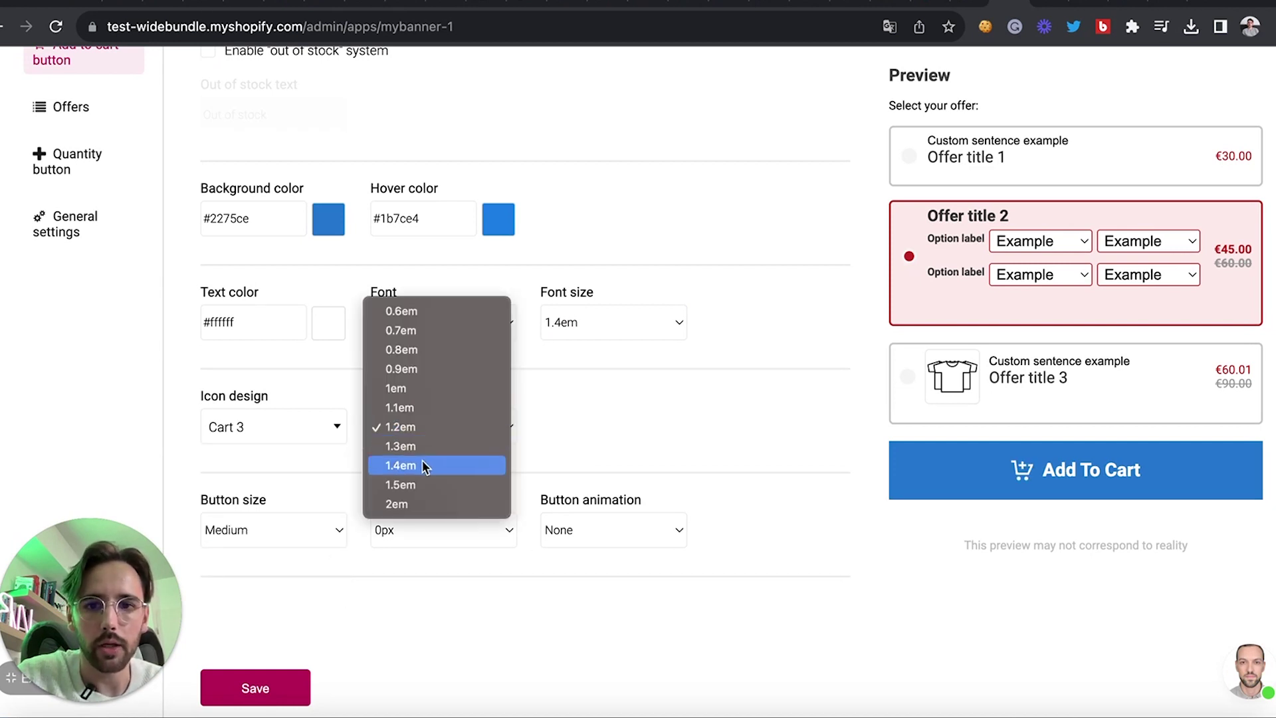
left_click(421, 460)
Make the add-to-cart button Large with 10px rounded corners
scroll(466, 468, "down", 1)
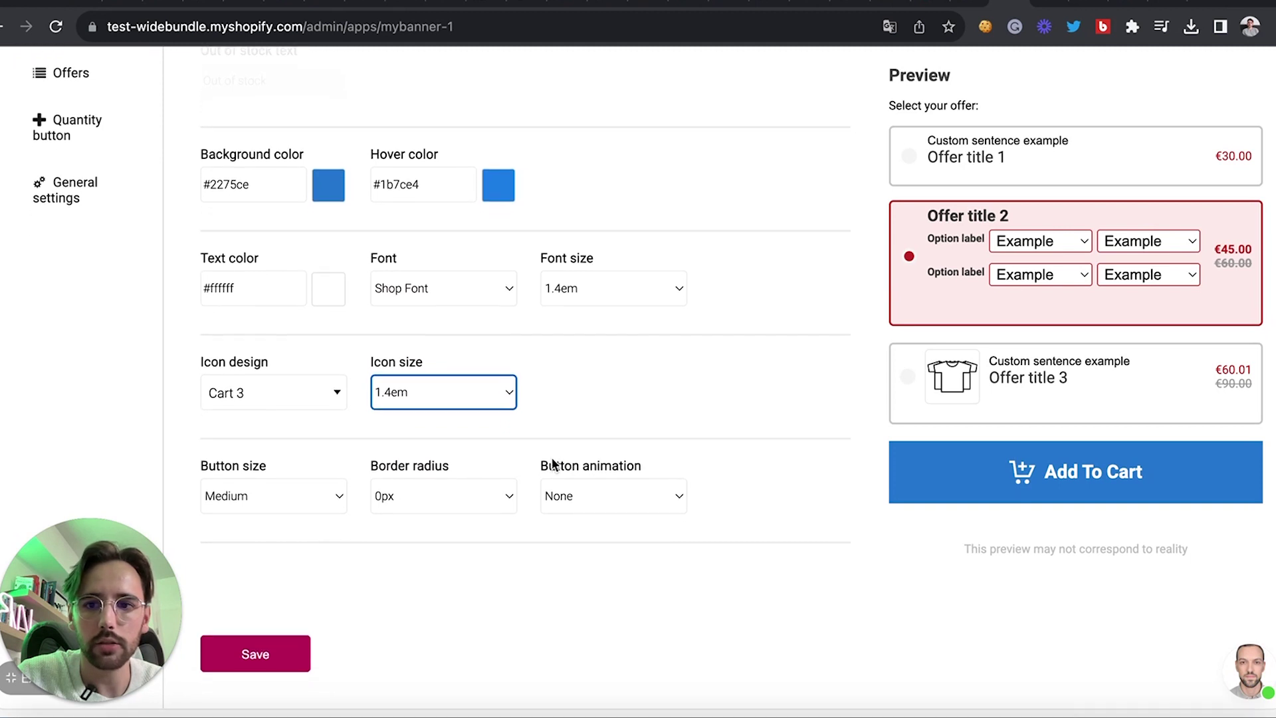
left_click(322, 498)
left_click(282, 516)
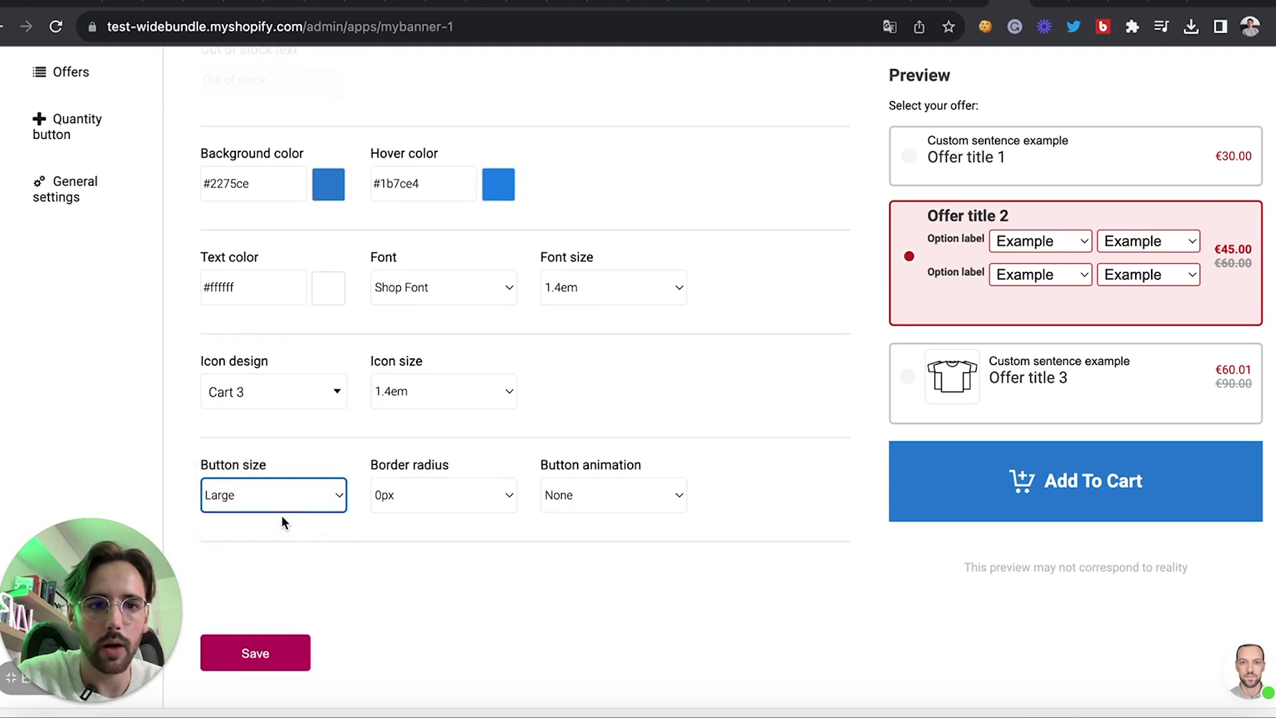
left_click(425, 511)
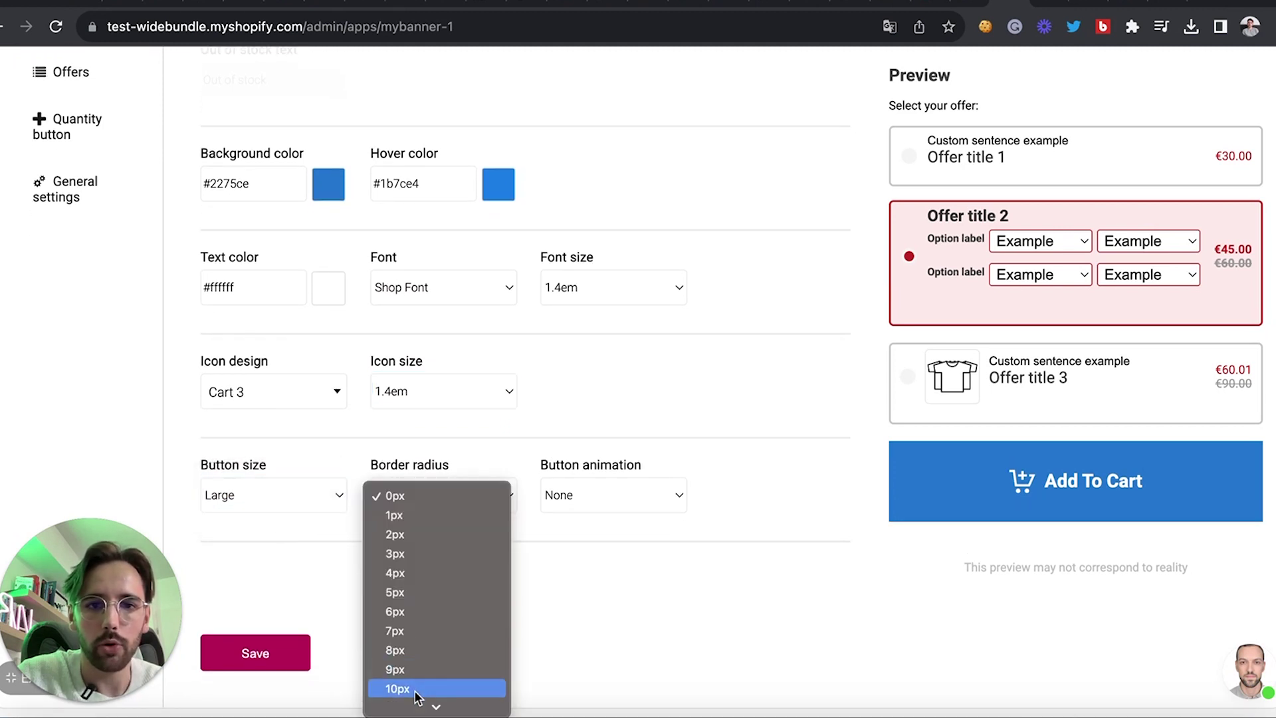
left_click(417, 689)
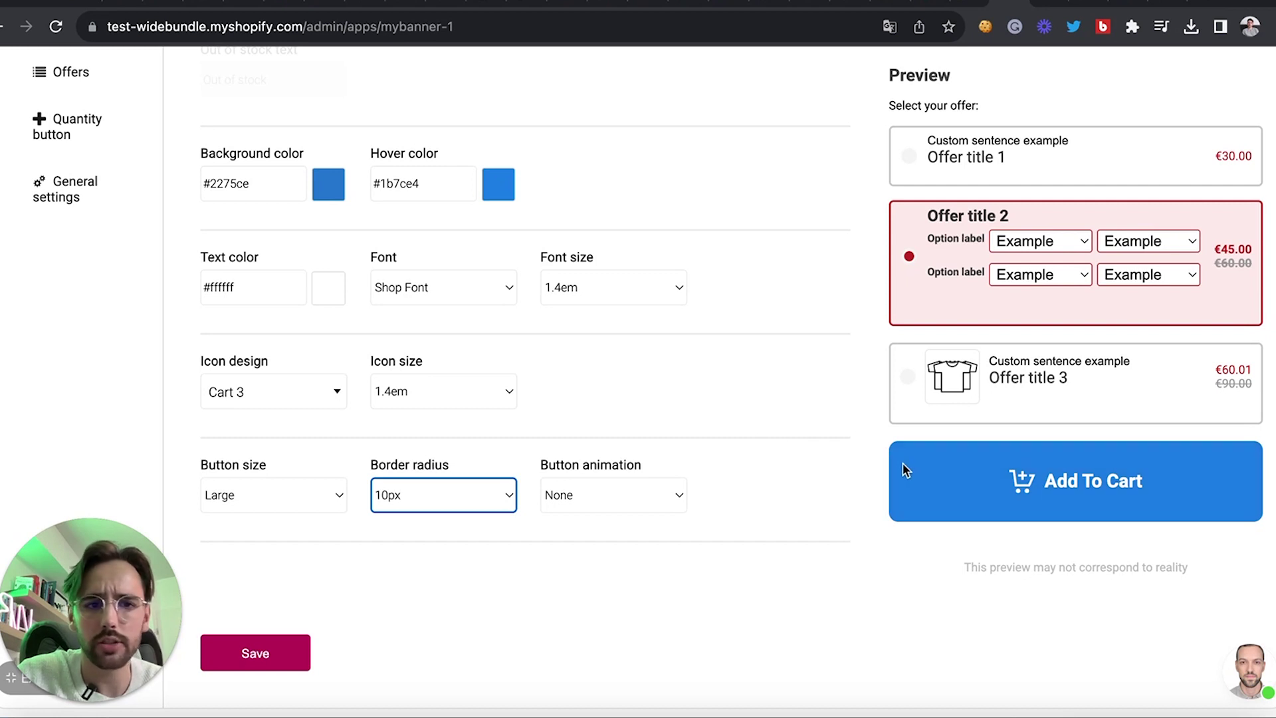
Try the Shaking button animation, then set the animation back to None
left_click(650, 495)
left_click(624, 516)
left_click(692, 502)
left_click(580, 492)
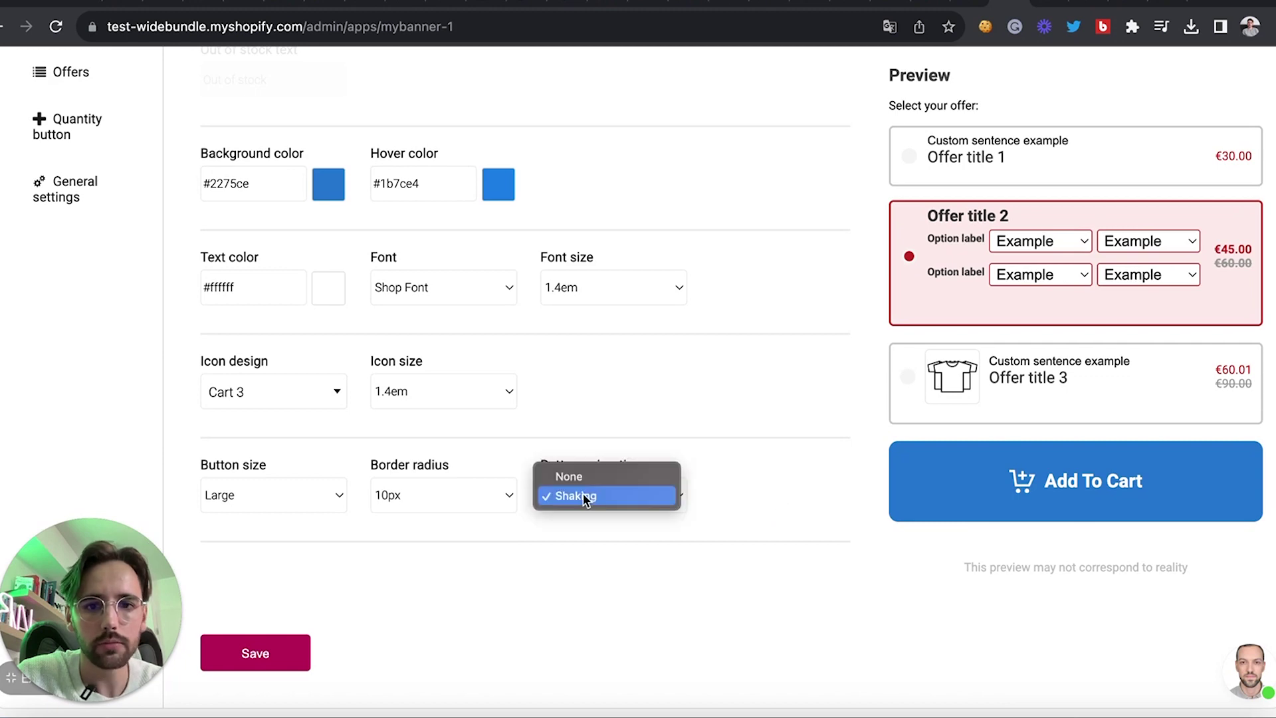
left_click(569, 473)
scroll(430, 391, "up", 3)
scroll(430, 391, "up", 2)
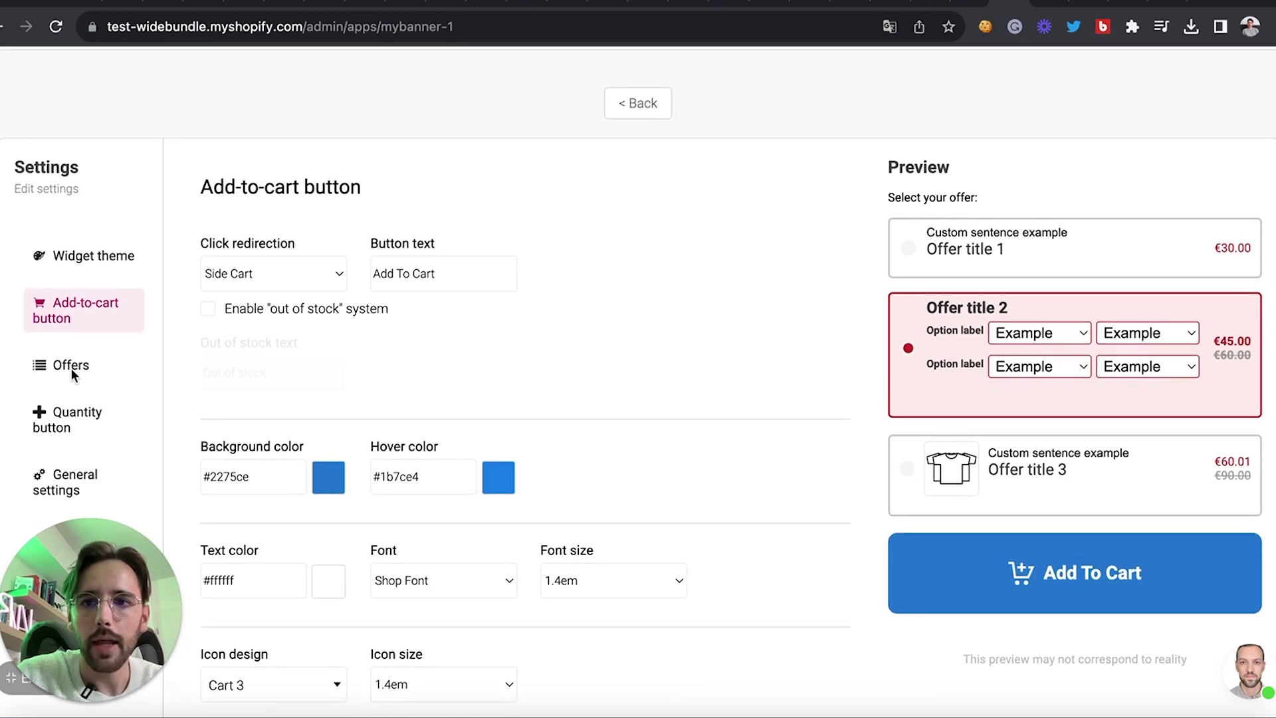
In Offers settings, turn on 'Show savings text in the offers'
left_click(73, 364)
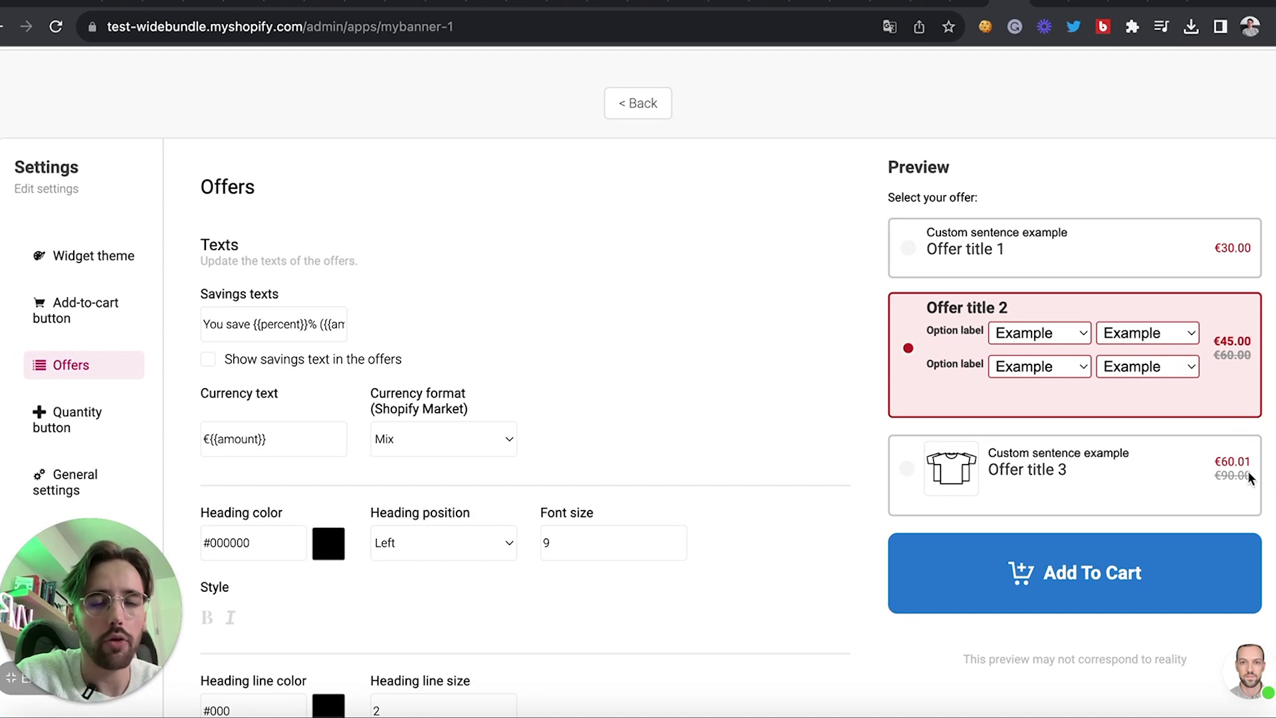
left_click(210, 359)
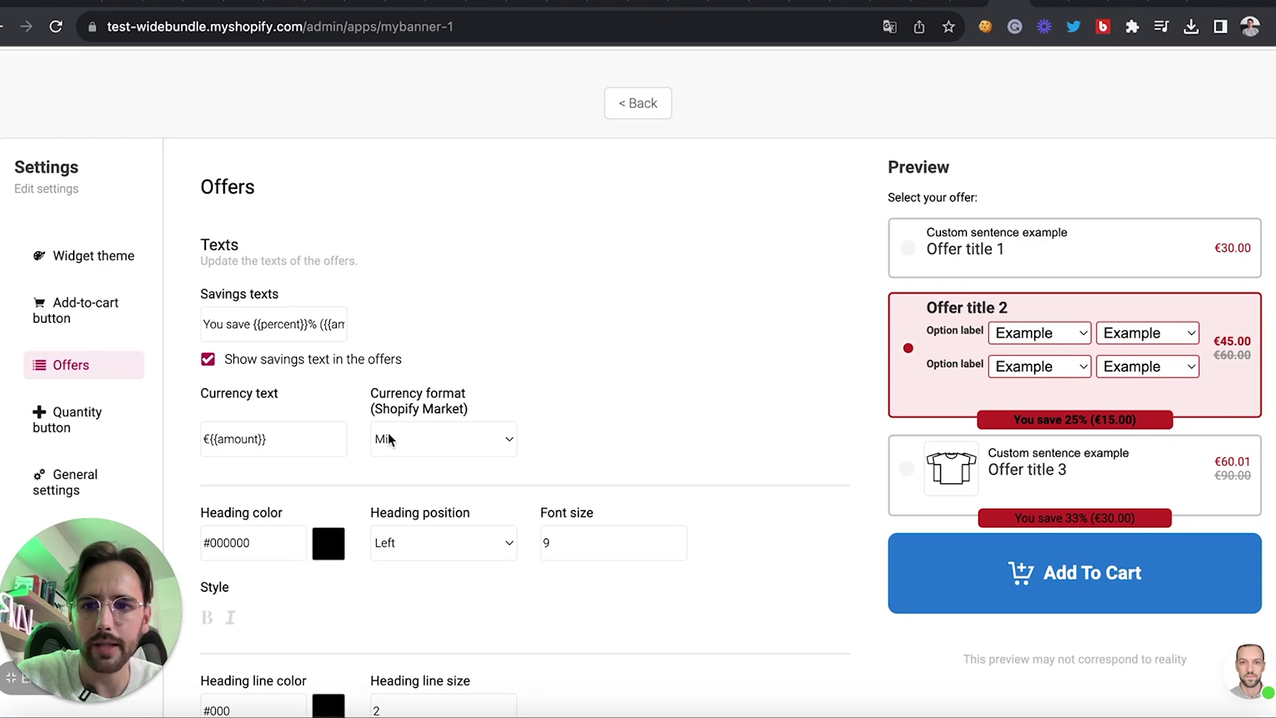
scroll(390, 439, "down", 2)
scroll(390, 438, "down", 1)
scroll(390, 438, "down", 3)
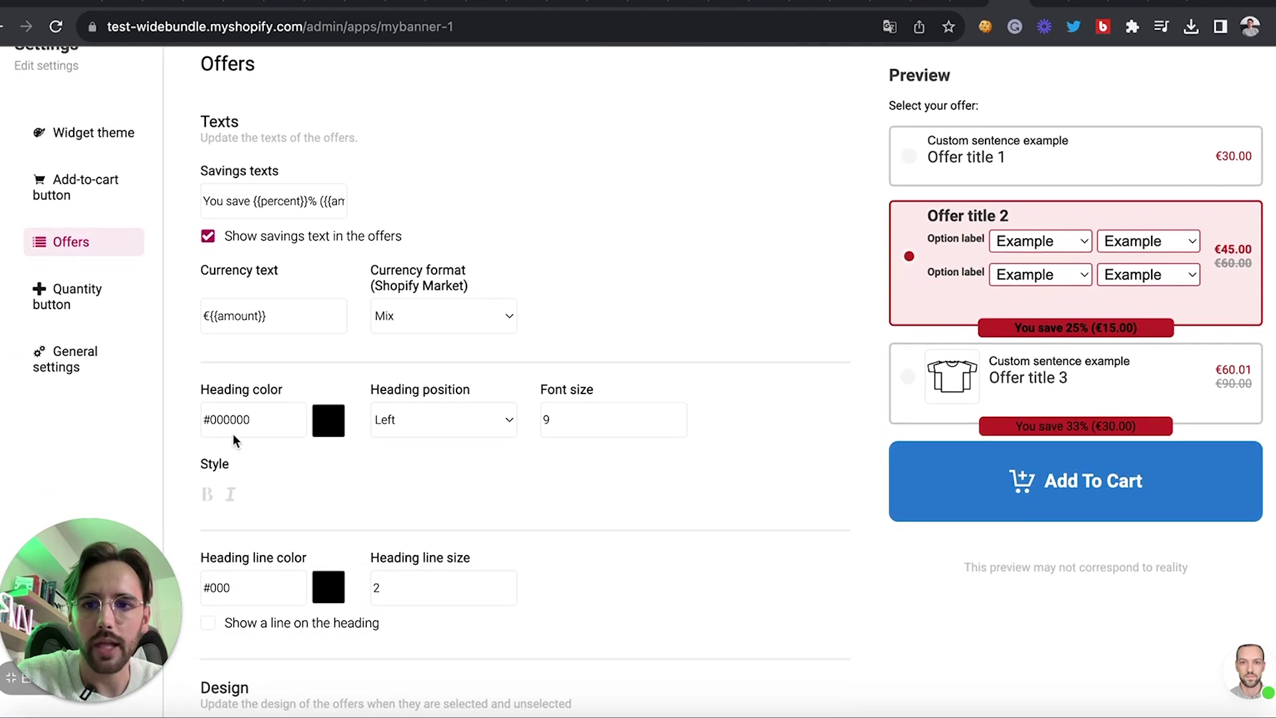
scroll(704, 366, "up", 3)
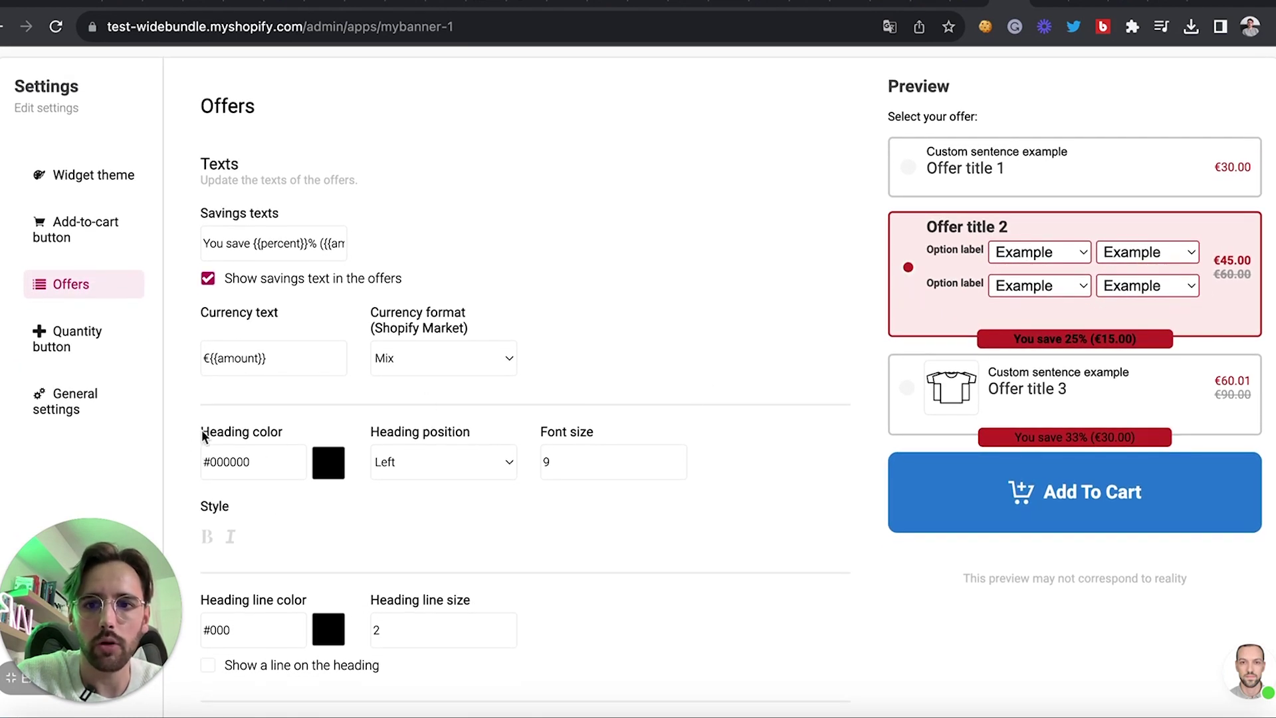
Turn on 'Show a line on the heading' beside 'Select your offer:'
double_click(219, 432)
left_click(678, 359)
scroll(679, 362, "down", 5)
scroll(416, 421, "down", 8)
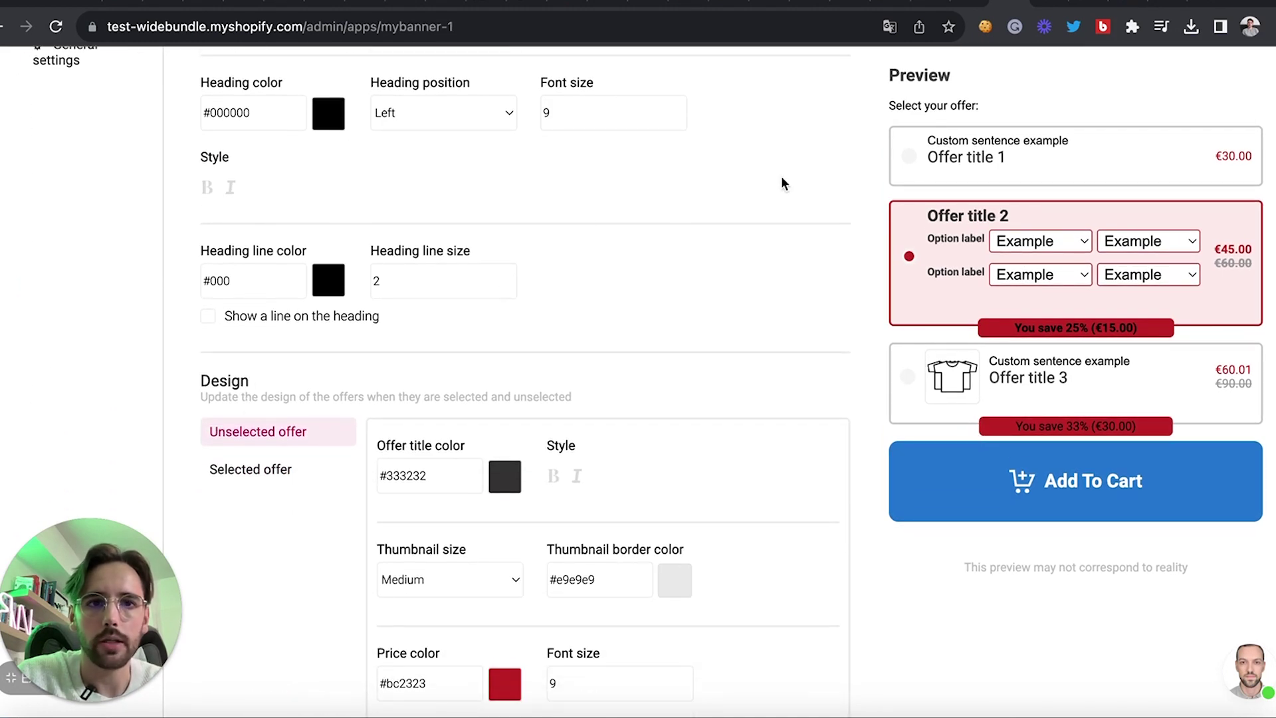
left_click(208, 317)
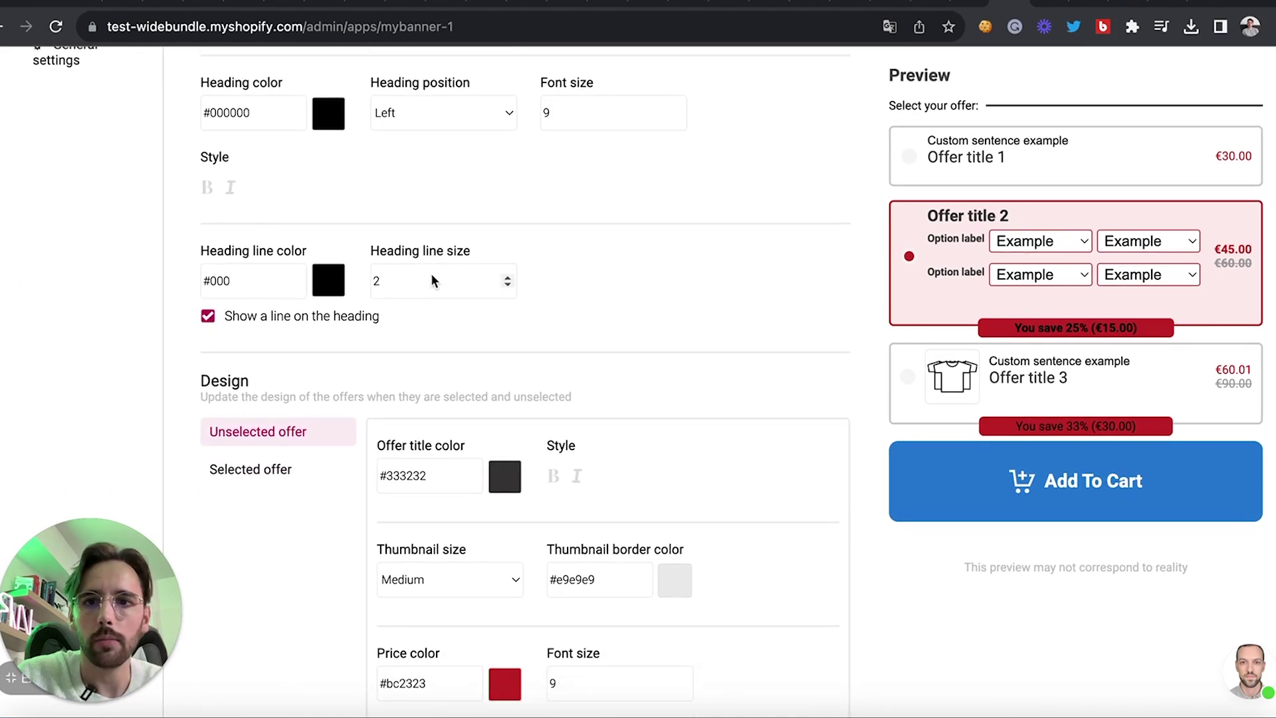
scroll(431, 273, "up", 3)
Set the offer heading position to Center
left_click(441, 193)
left_click(423, 191)
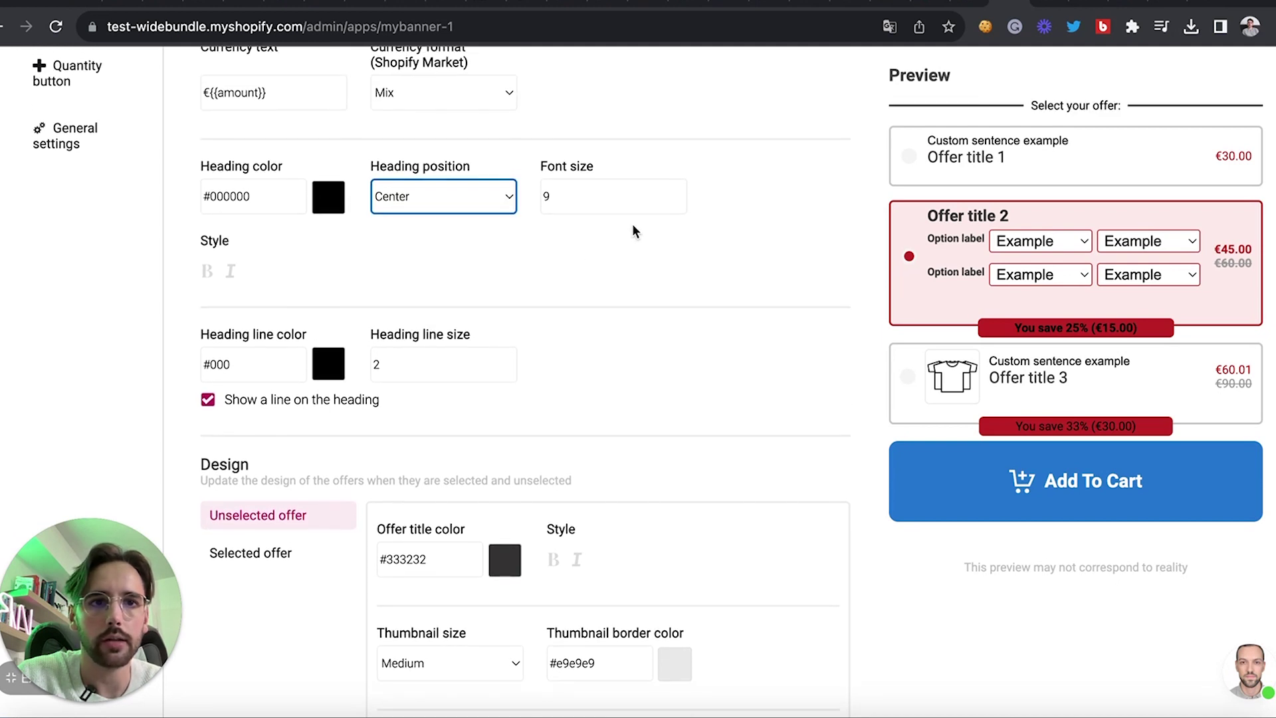
scroll(632, 226, "up", 1)
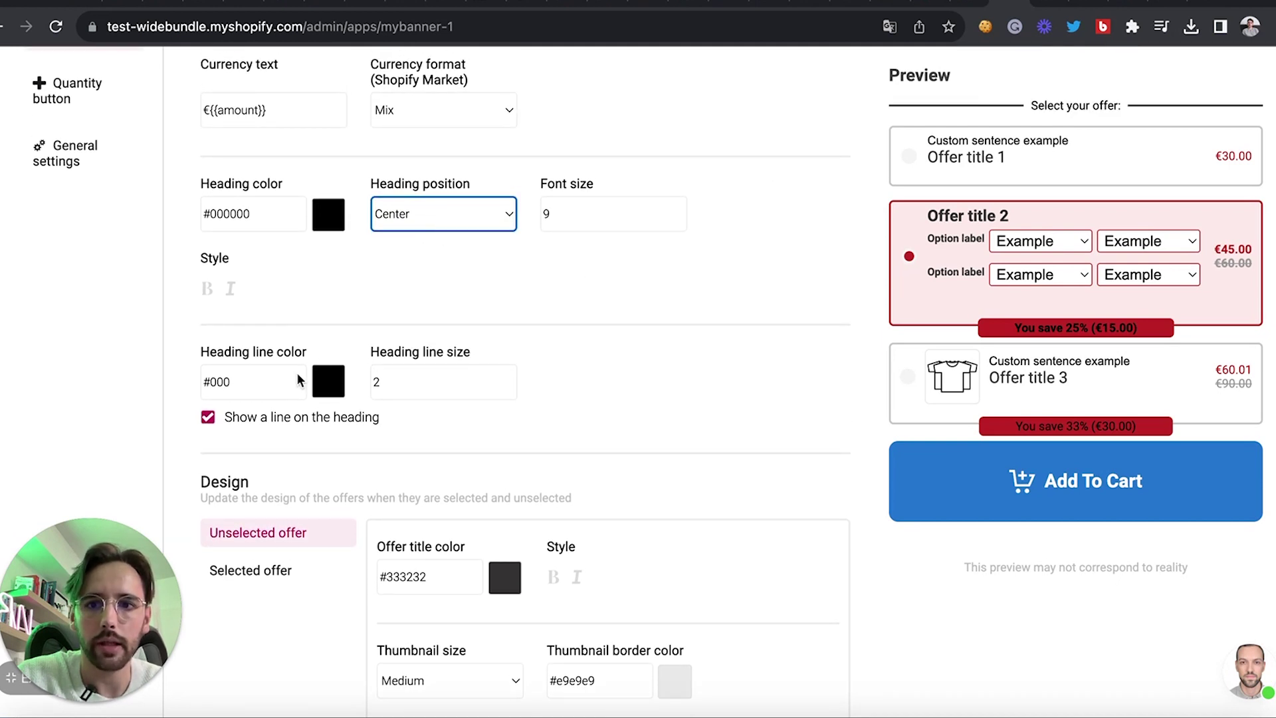
scroll(319, 405, "down", 3)
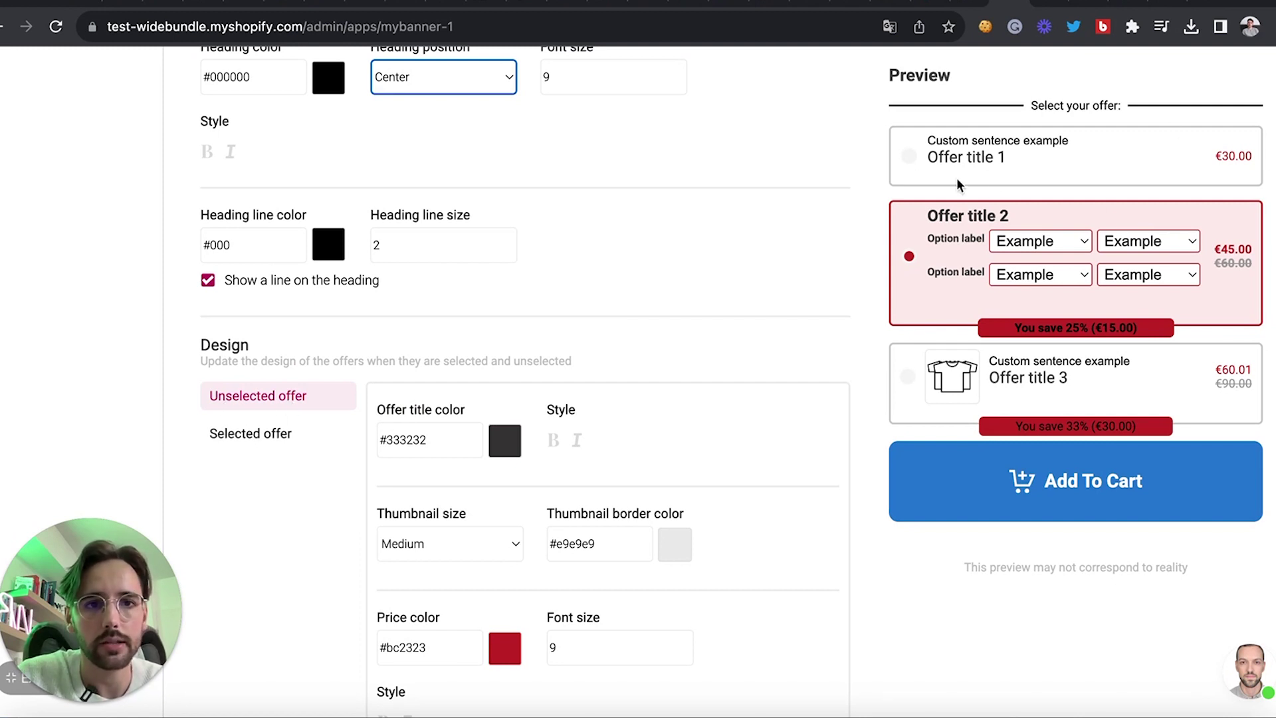
Set the unselected offer price colour to #2275ce
left_click(245, 444)
left_click(256, 399)
scroll(266, 405, "down", 1)
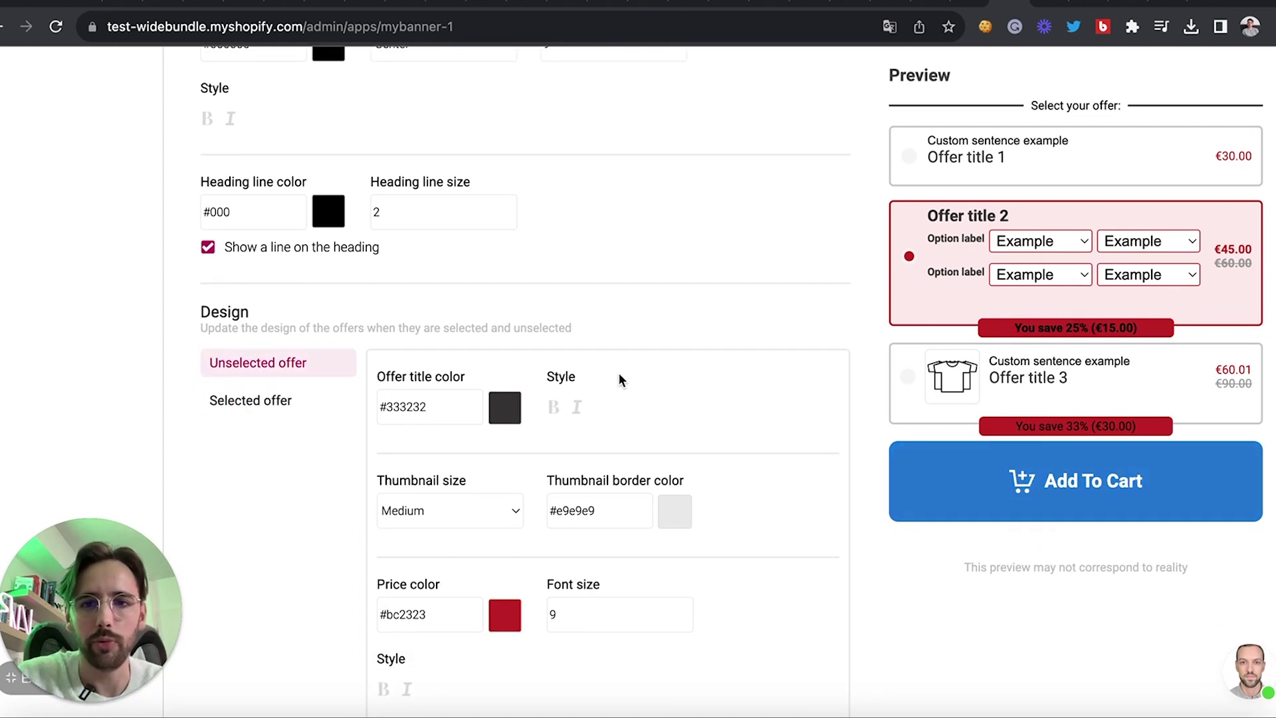
scroll(618, 378, "down", 4)
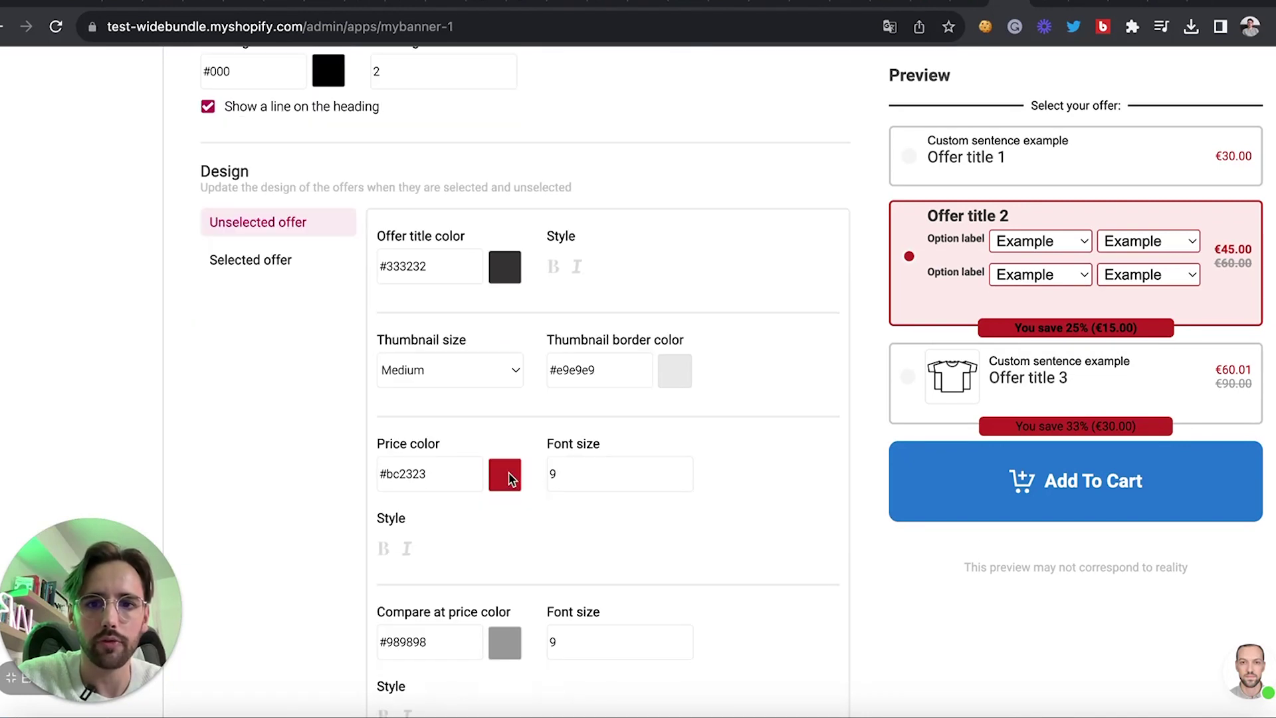
left_click(506, 476)
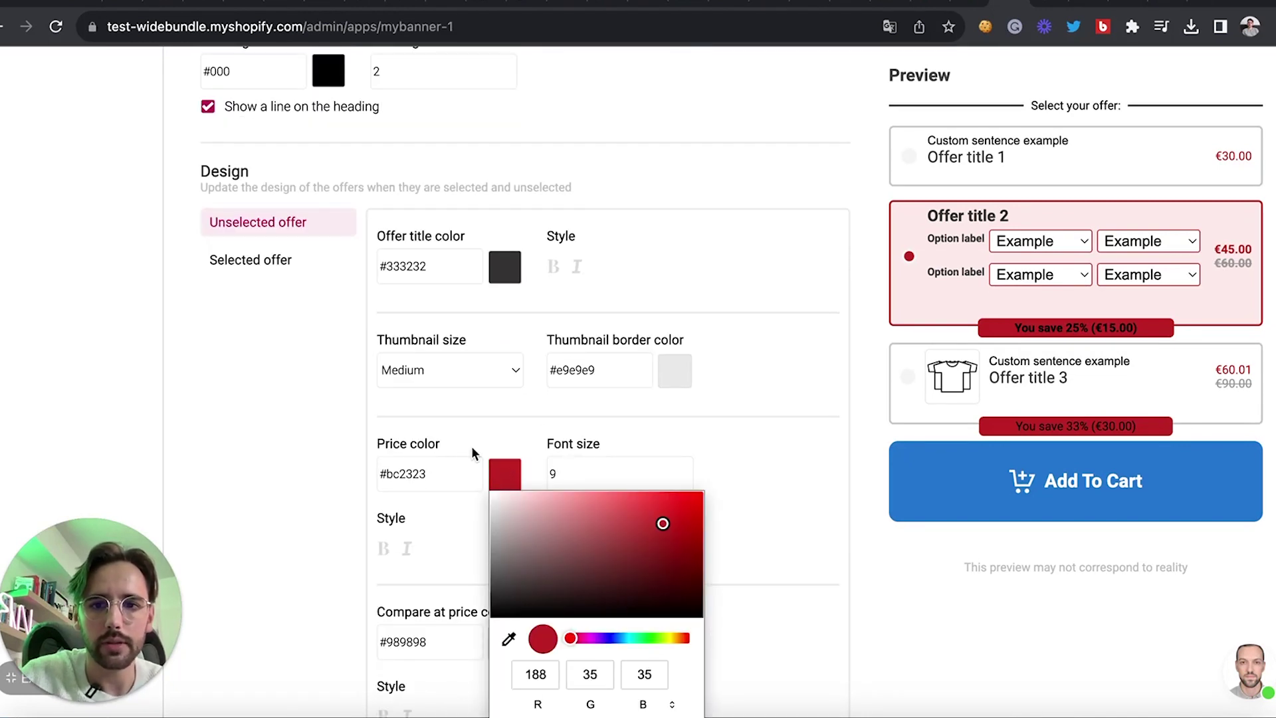
left_click(440, 475)
key("ctrl+a")
type("#2275ce")
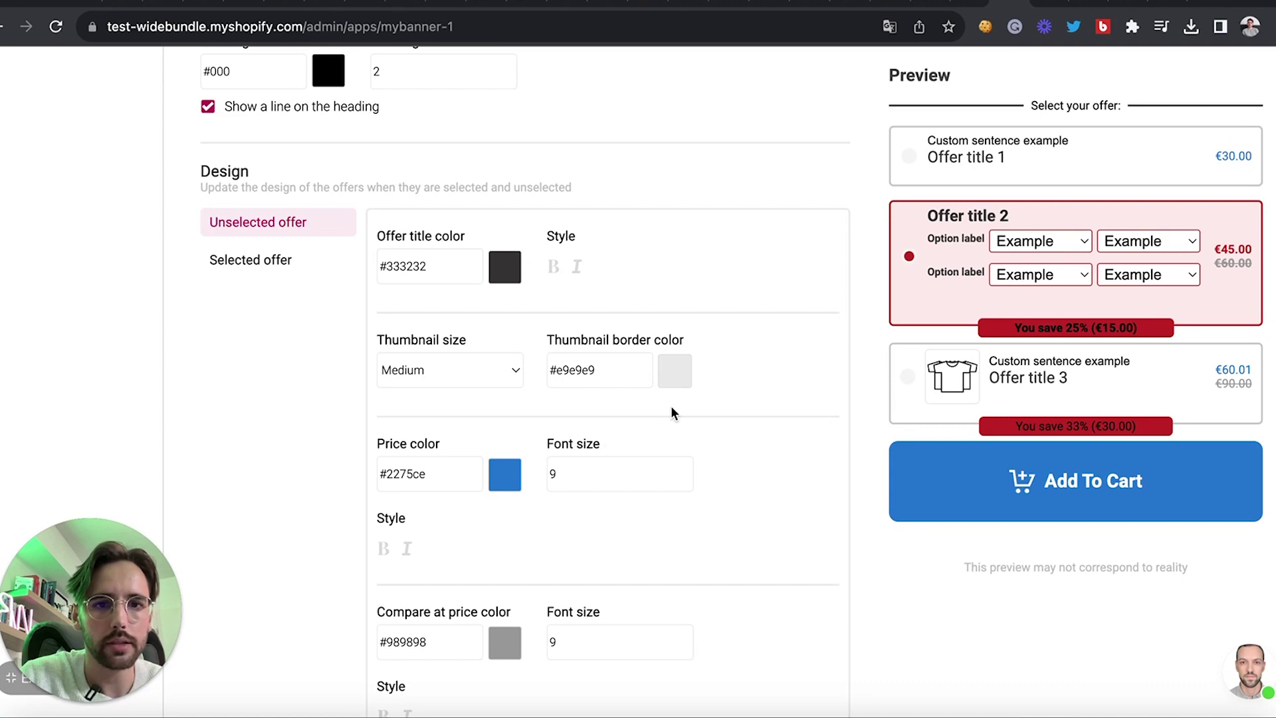
scroll(665, 419, "down", 15)
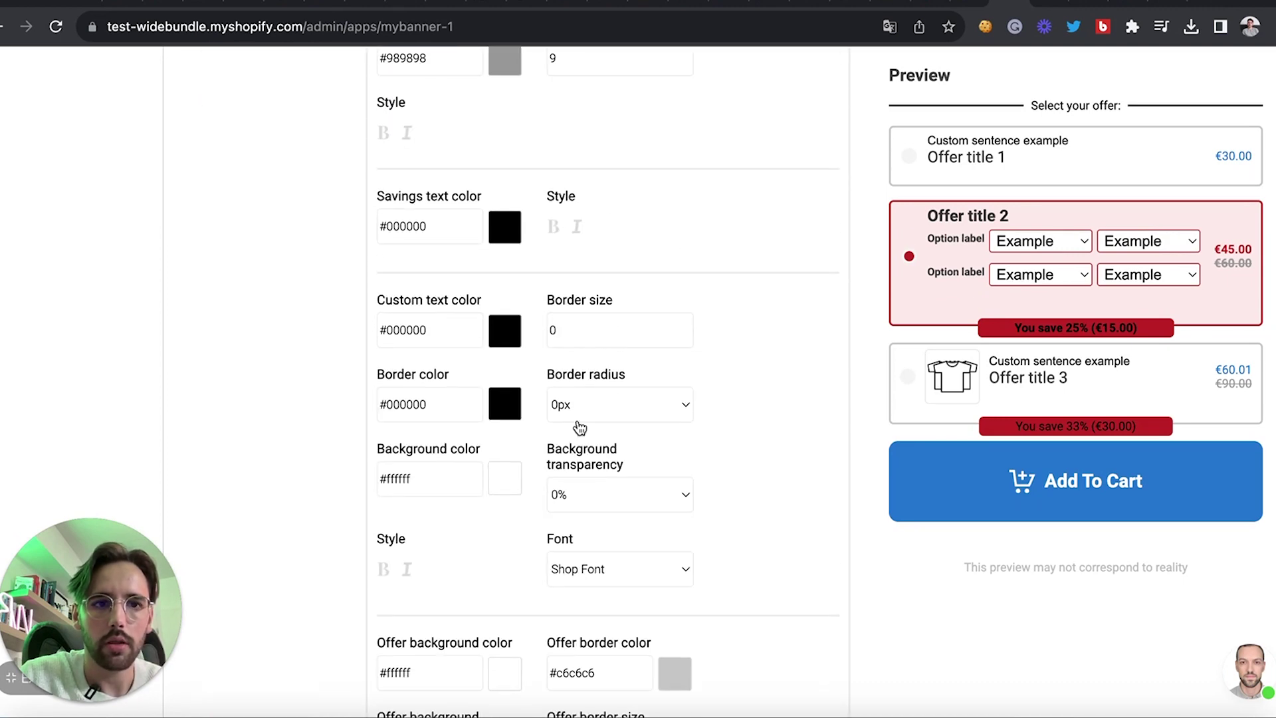
scroll(731, 420, "up", 20)
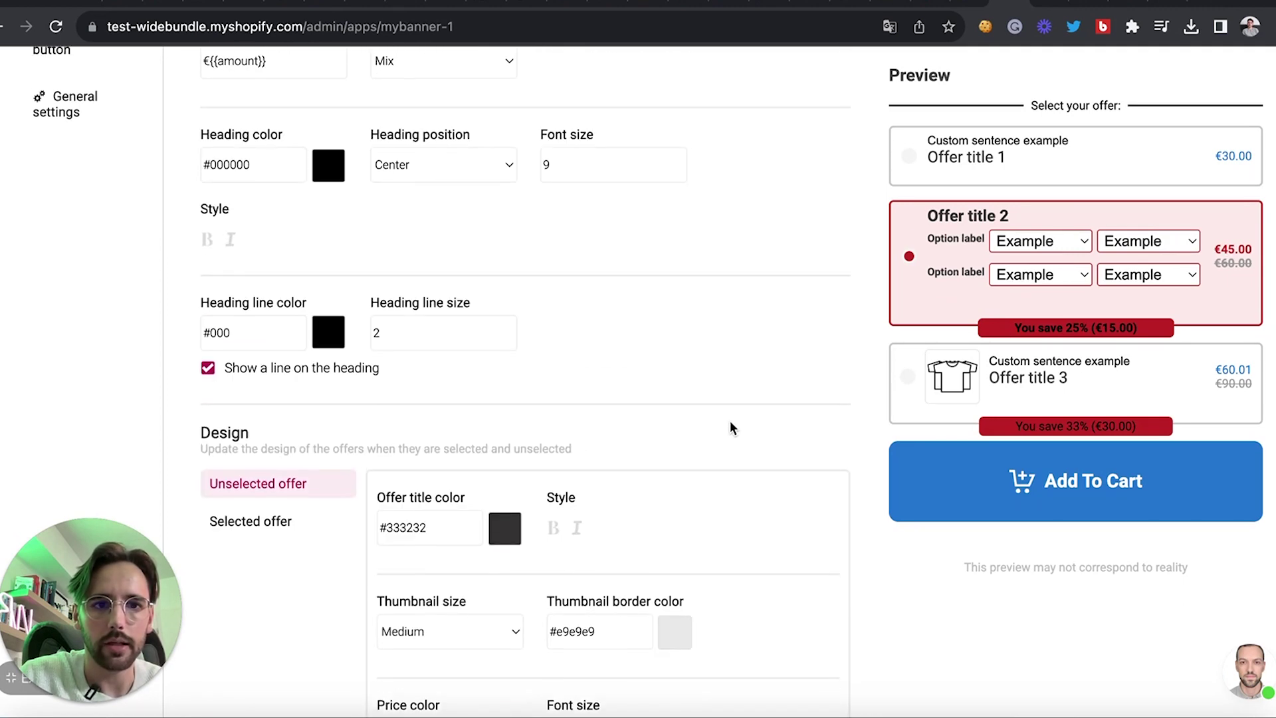
scroll(523, 489, "down", 6)
scroll(524, 490, "up", 3)
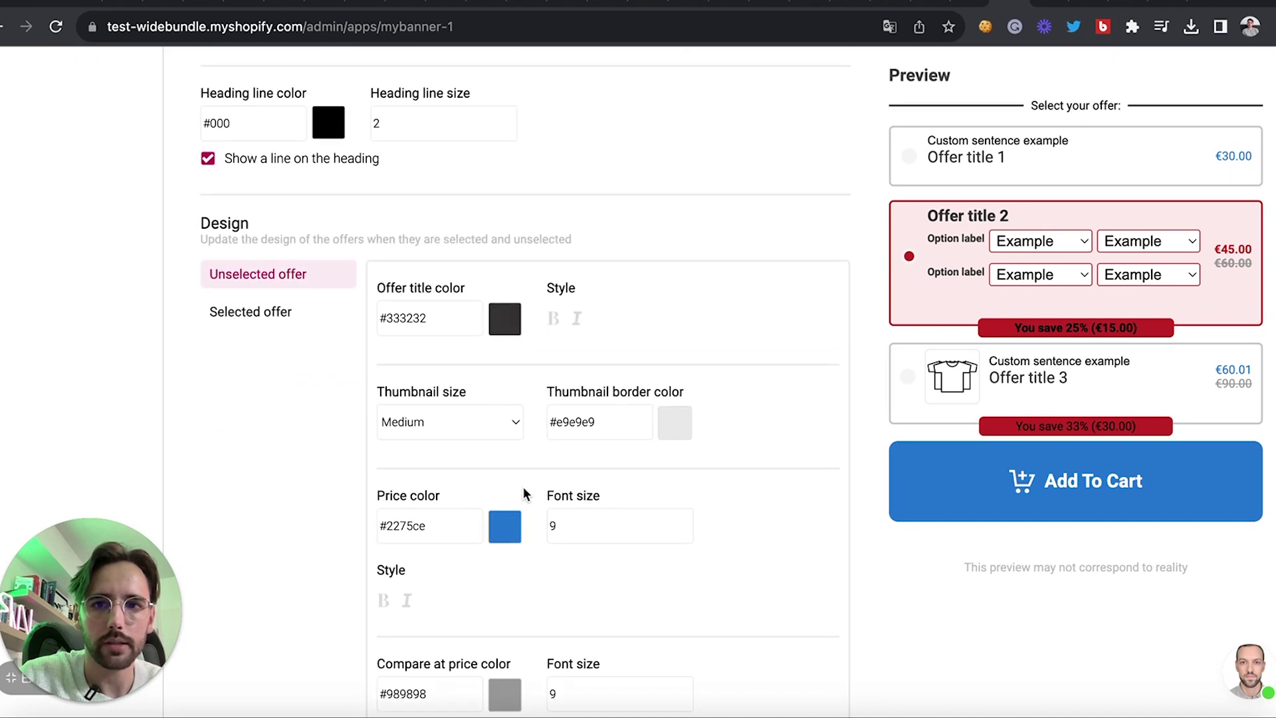
Paste #2275ce as the selected offer's price colour
left_click(277, 314)
scroll(497, 436, "down", 1)
triple_click(445, 499)
type("#2275ce")
Set the selected offer border colour to #2275ce and check it on the preview offers
scroll(690, 407, "down", 3)
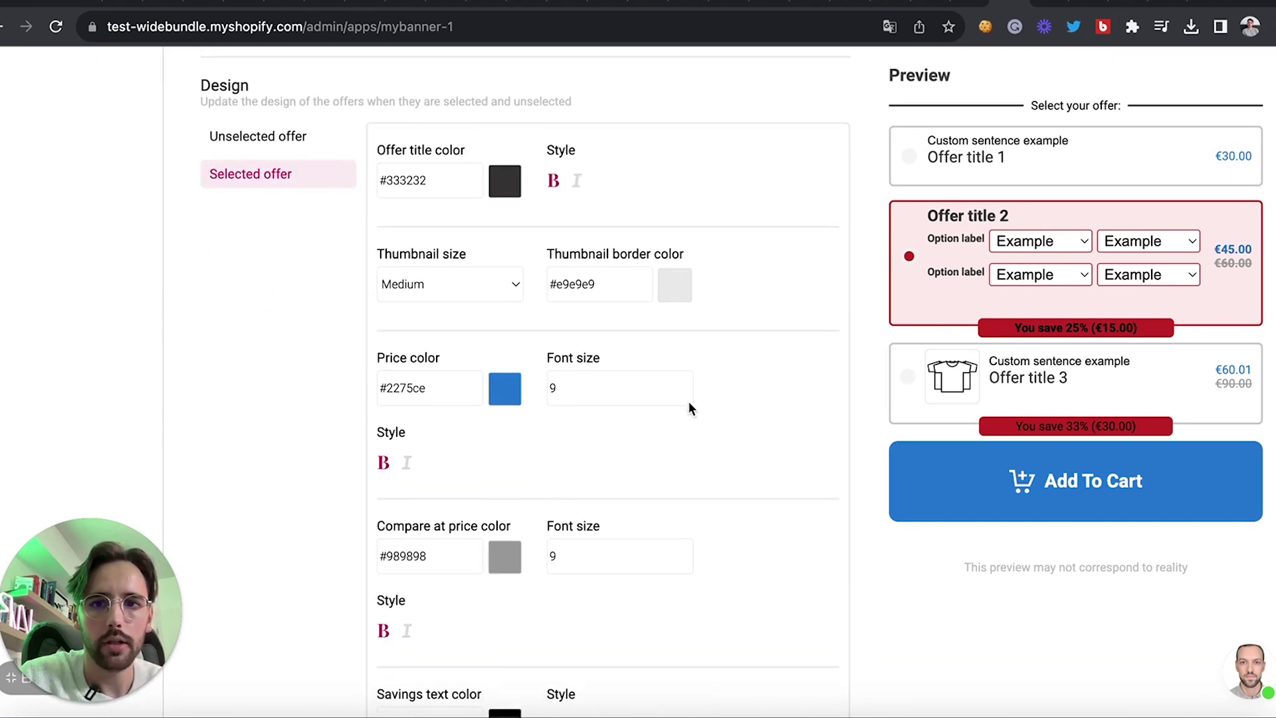
scroll(532, 405, "up", 1)
scroll(532, 405, "down", 8)
scroll(533, 405, "down", 4)
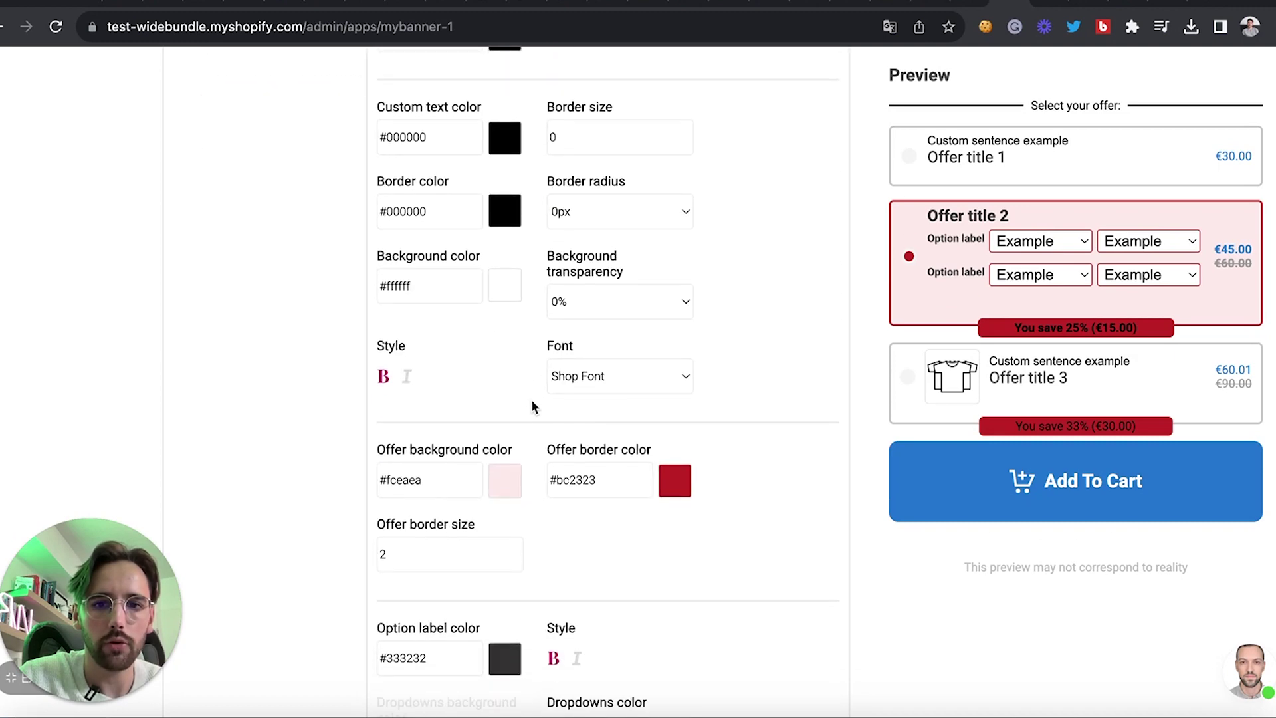
left_click(674, 416)
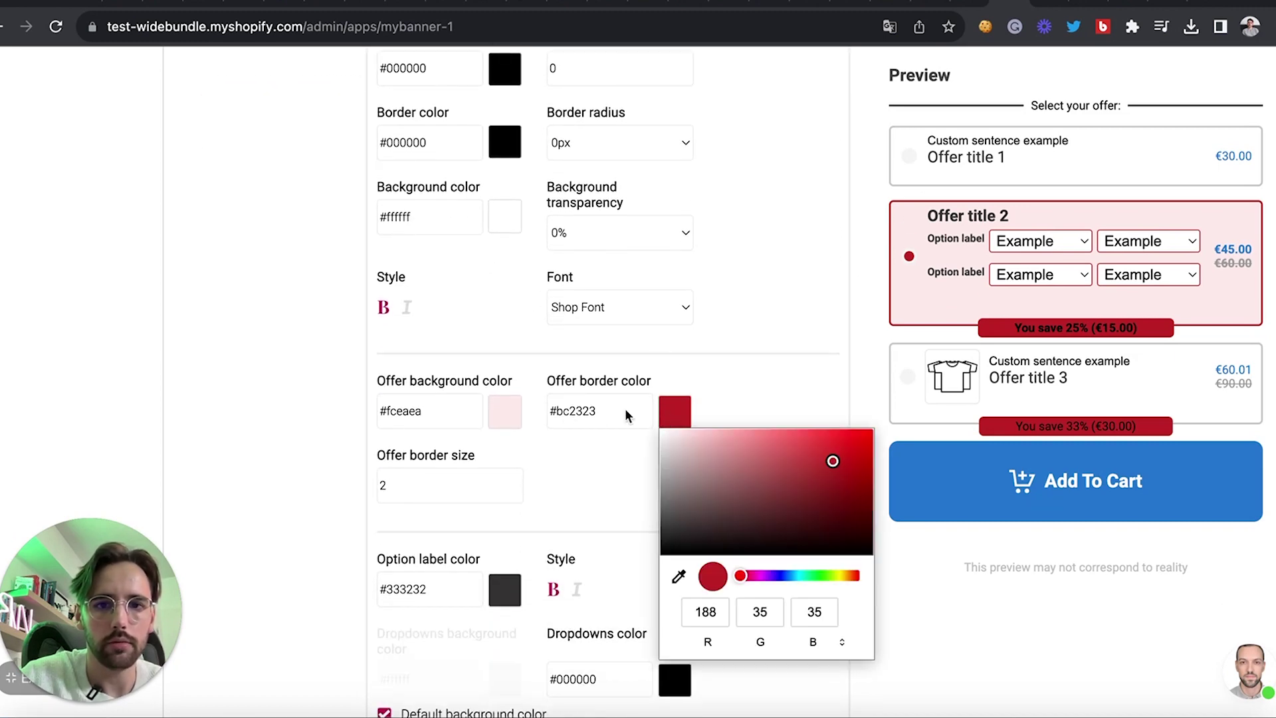
triple_click(598, 411)
type("#2275ce")
left_click(764, 401)
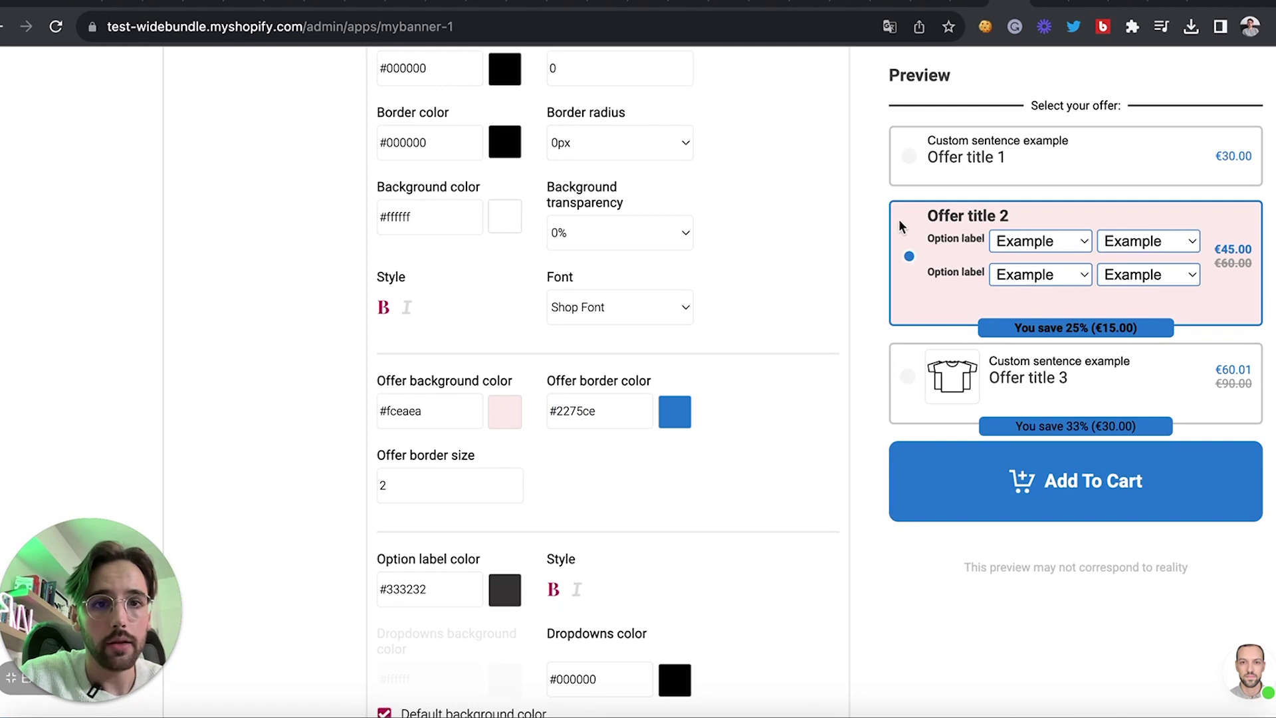
left_click(1168, 397)
left_click(1234, 236)
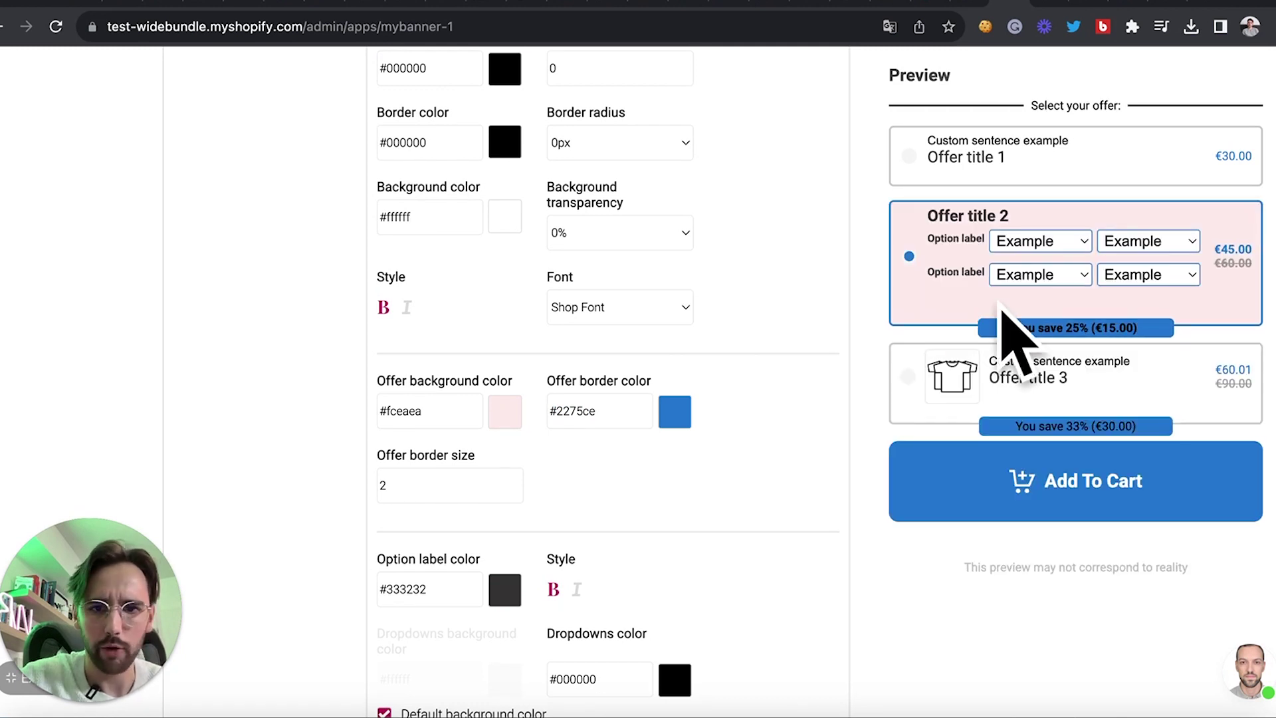
Give the selected offer a pale blue #e5f2ff background and check the three preview offers
triple_click(444, 404)
type("#2275ce")
left_click(507, 413)
left_click_drag(616, 485, 510, 429)
left_click(474, 429)
left_click(505, 413)
left_click(270, 380)
scroll(480, 447, "down", 3)
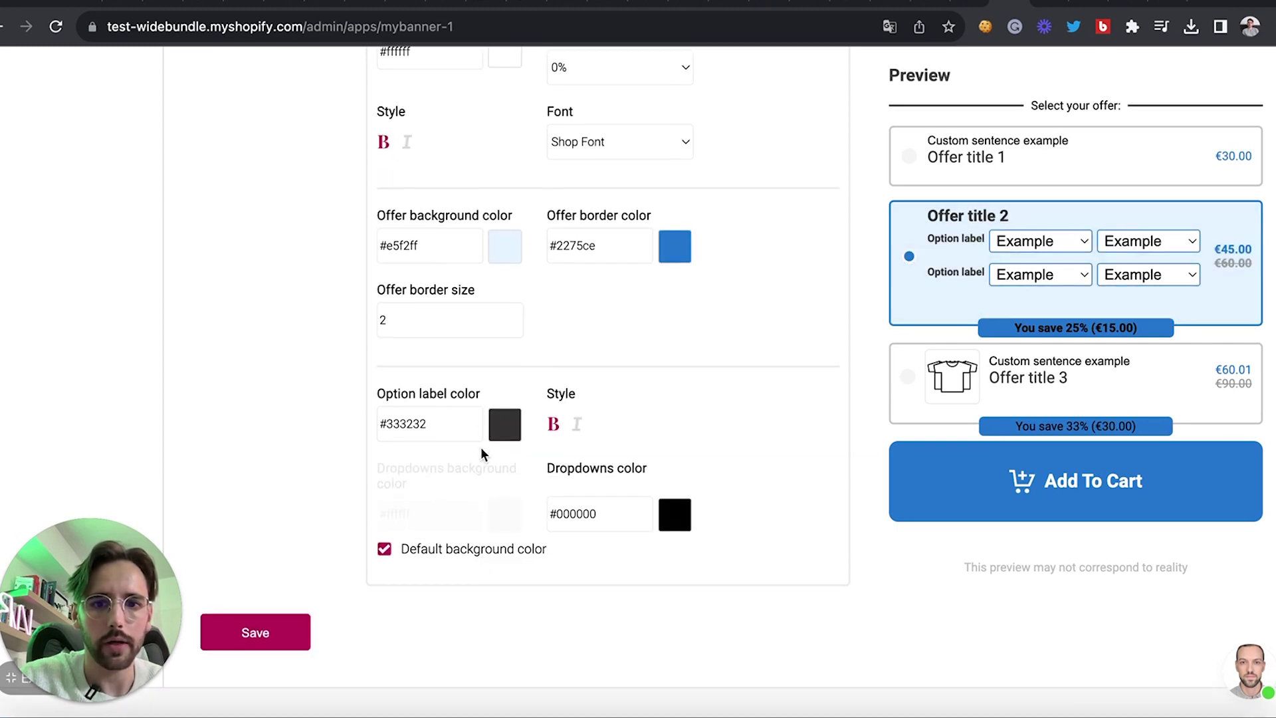
left_click(1130, 369)
left_click(1075, 228)
left_click(1087, 168)
scroll(394, 337, "up", 20)
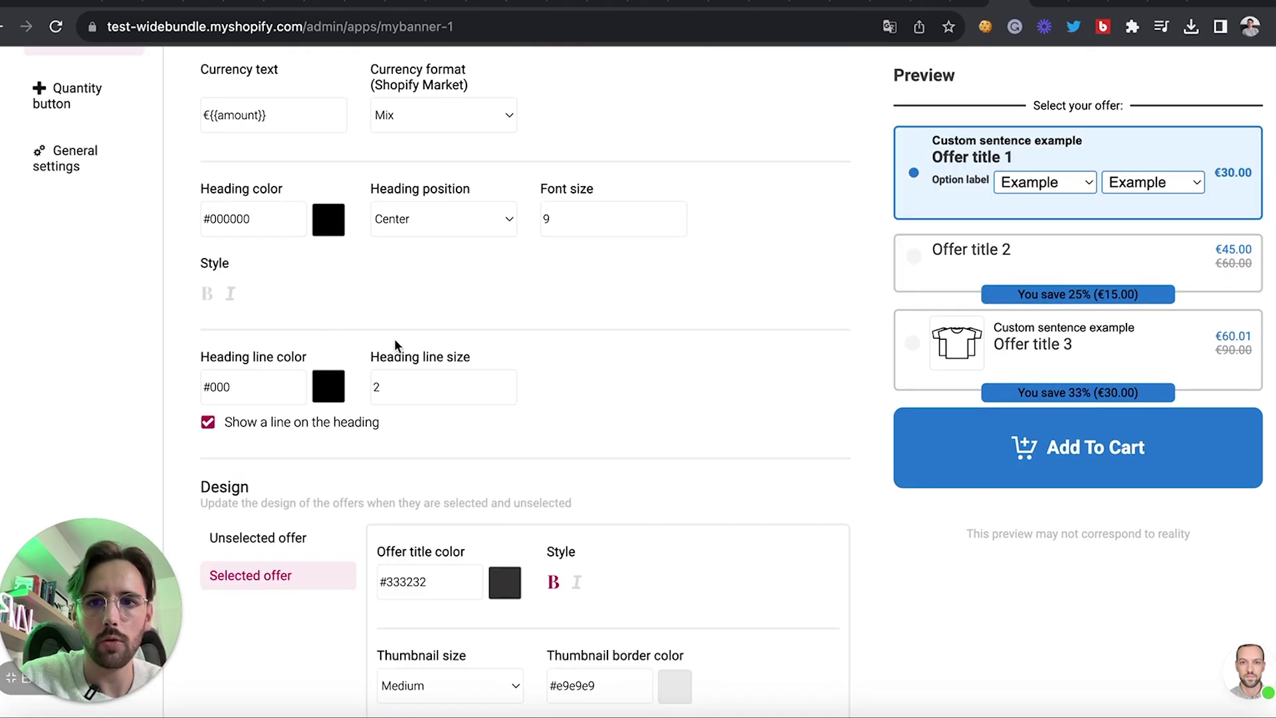
Disable 'Enable the quantity button' on the offers and open General settings
left_click(60, 363)
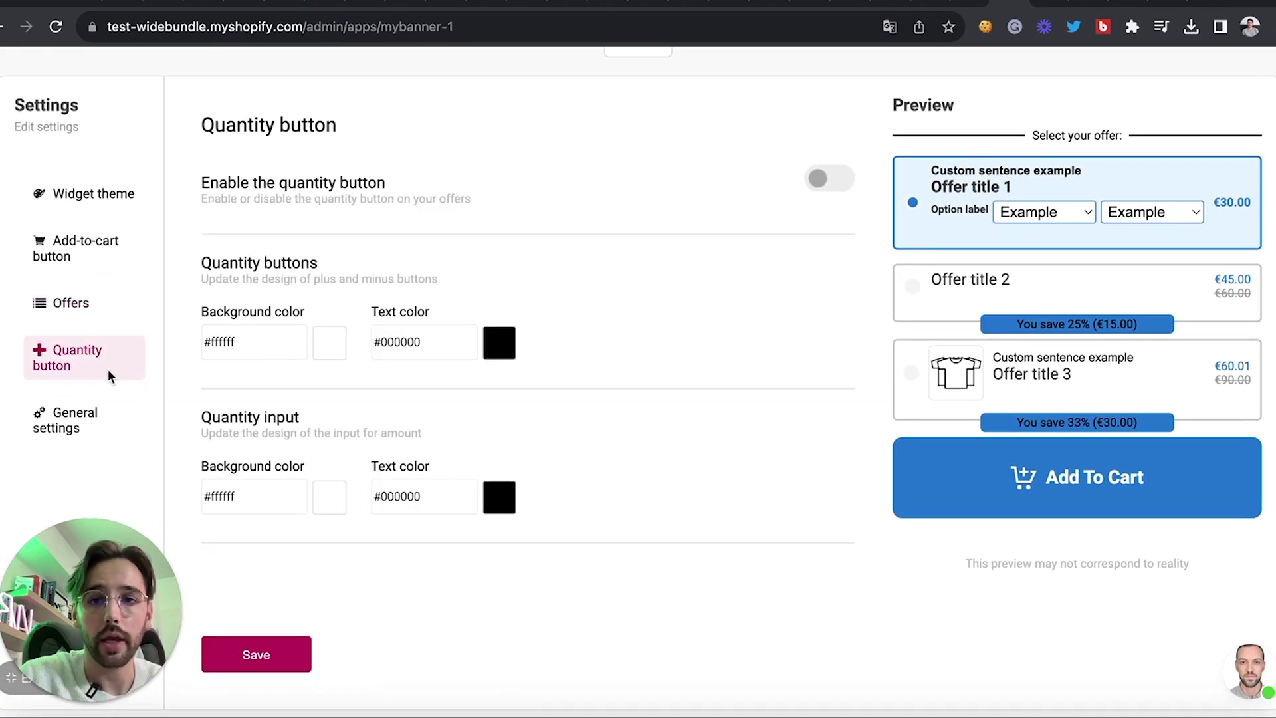
left_click(845, 181)
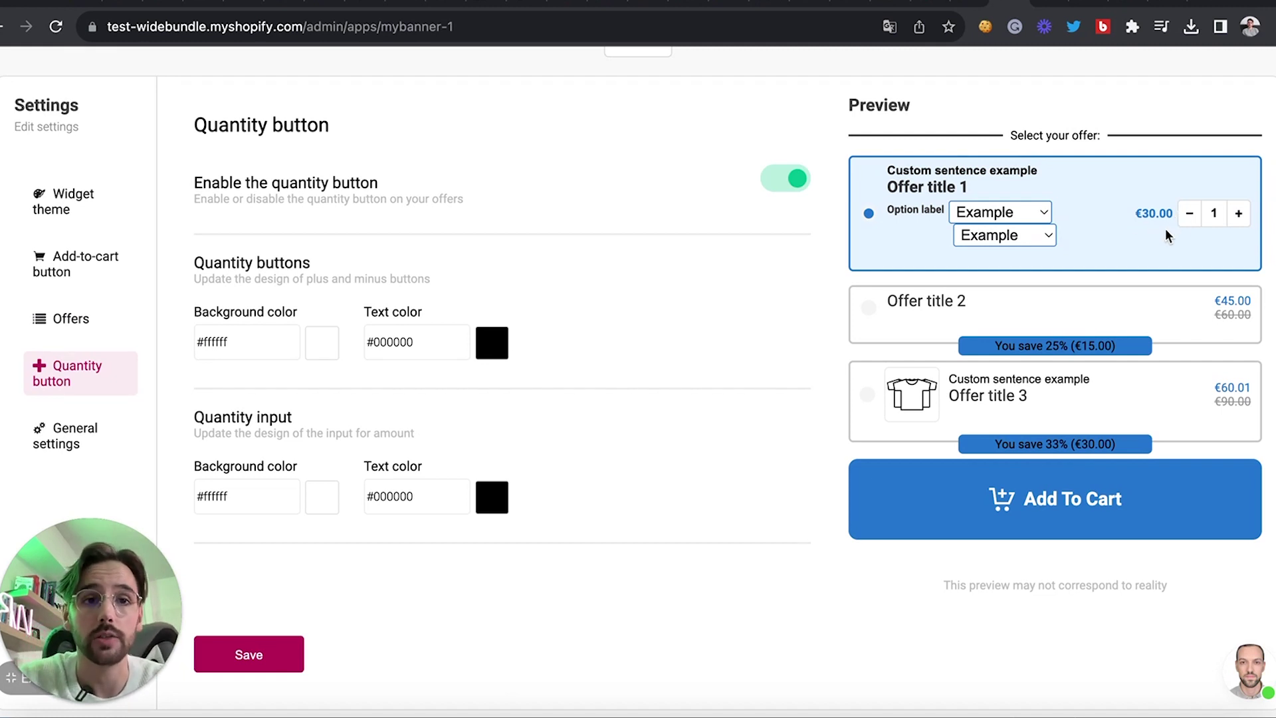
left_click(791, 179)
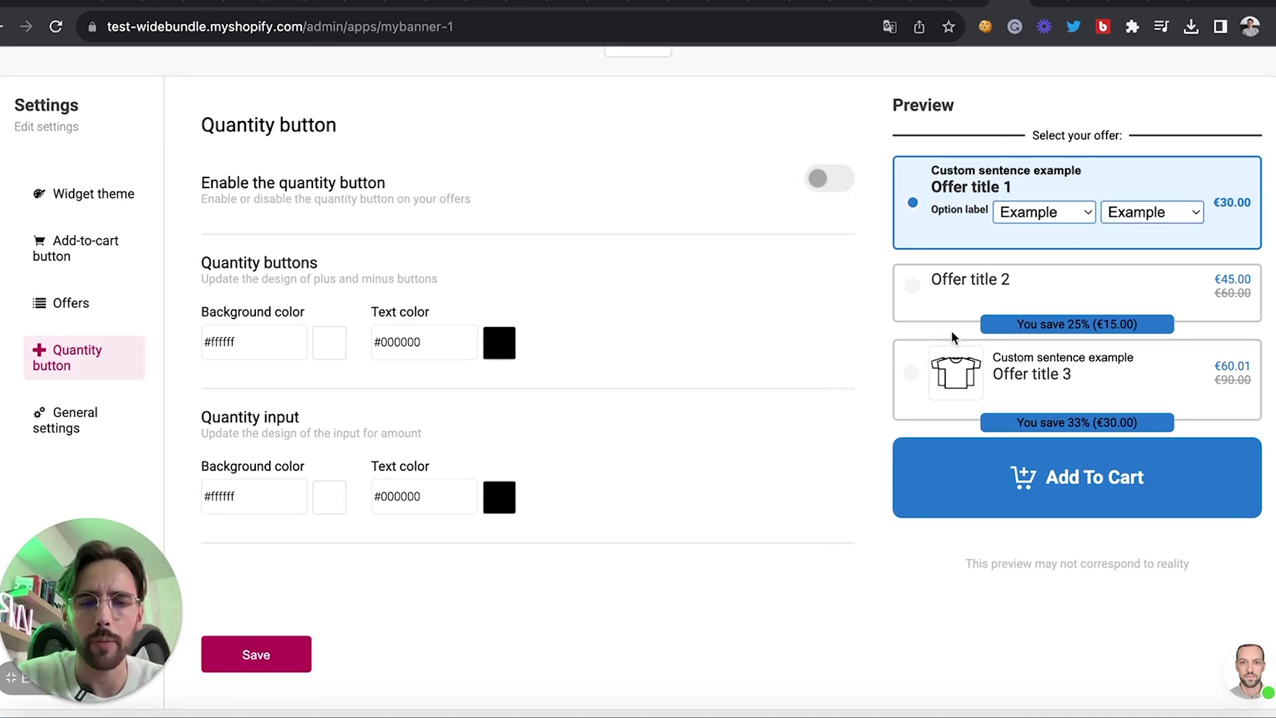
left_click(80, 424)
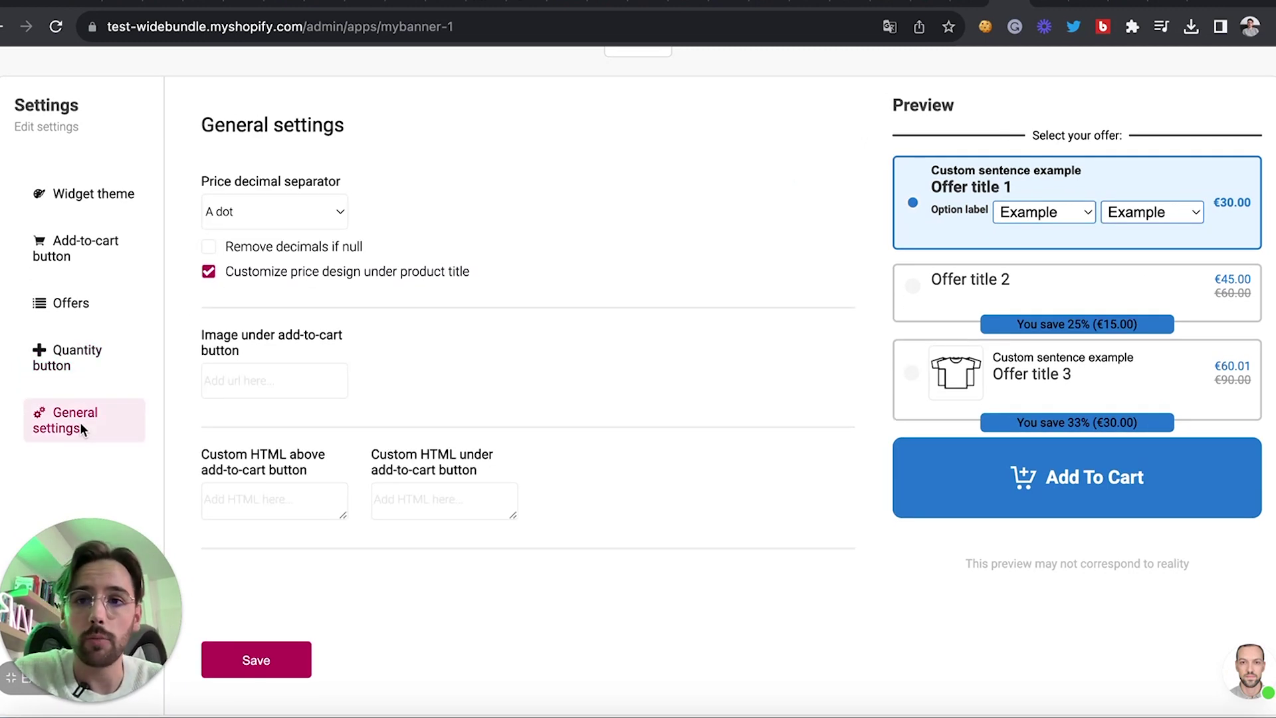
Keep the dot decimal separator and leave 'Remove decimals if null' unchecked
scroll(260, 218, "down", 1)
left_click(257, 211)
left_click(257, 213)
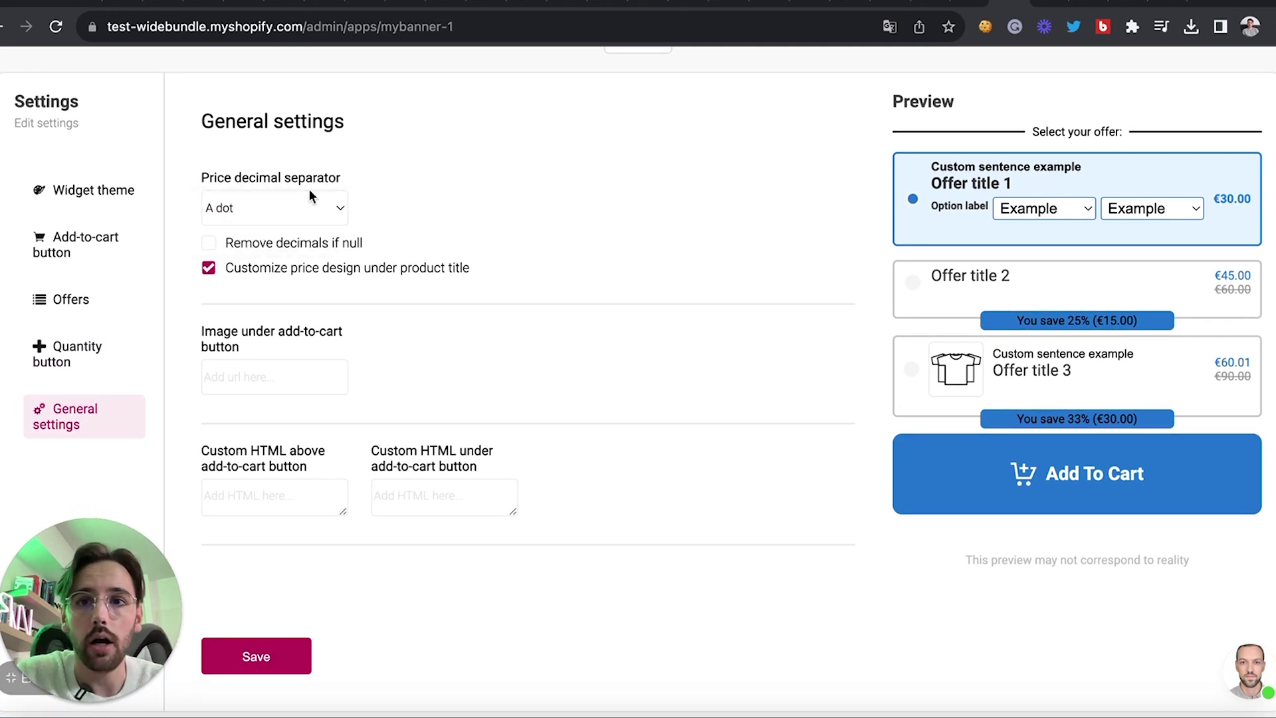
left_click(210, 244)
left_click(211, 244)
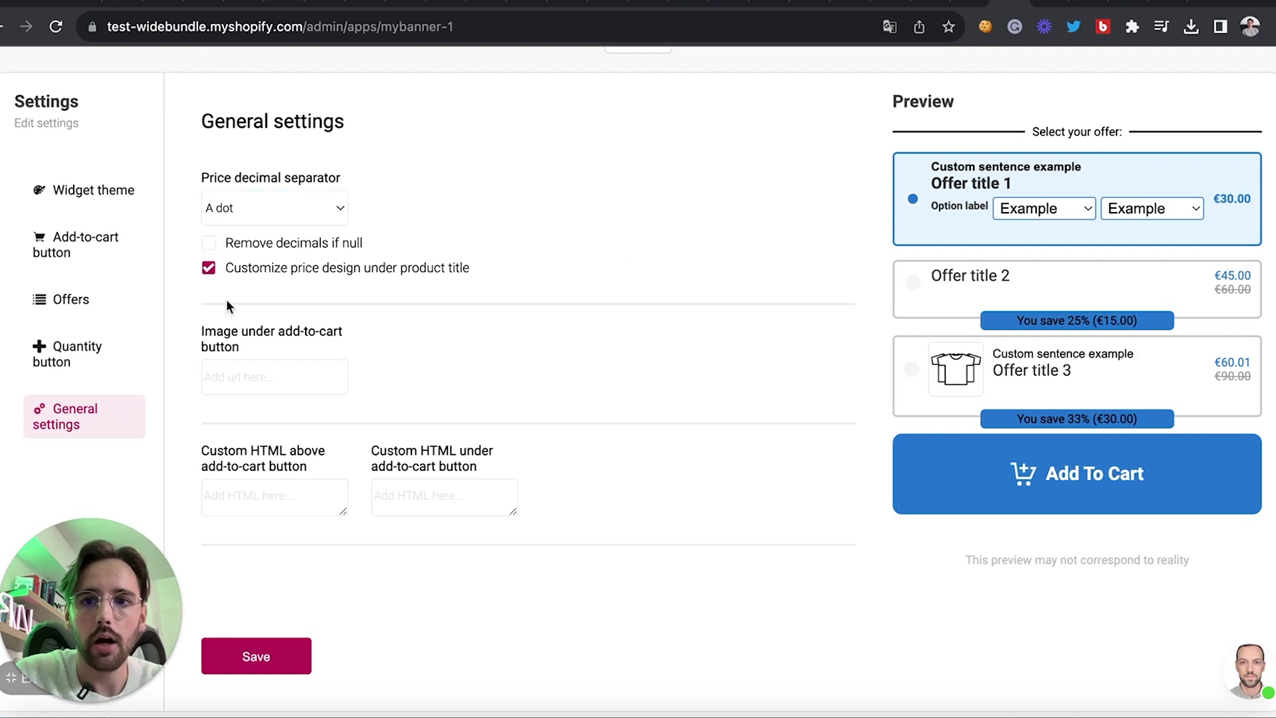
Leave the add-to-cart image URL empty, save the settings, and reload the storefront product page
left_click(269, 387)
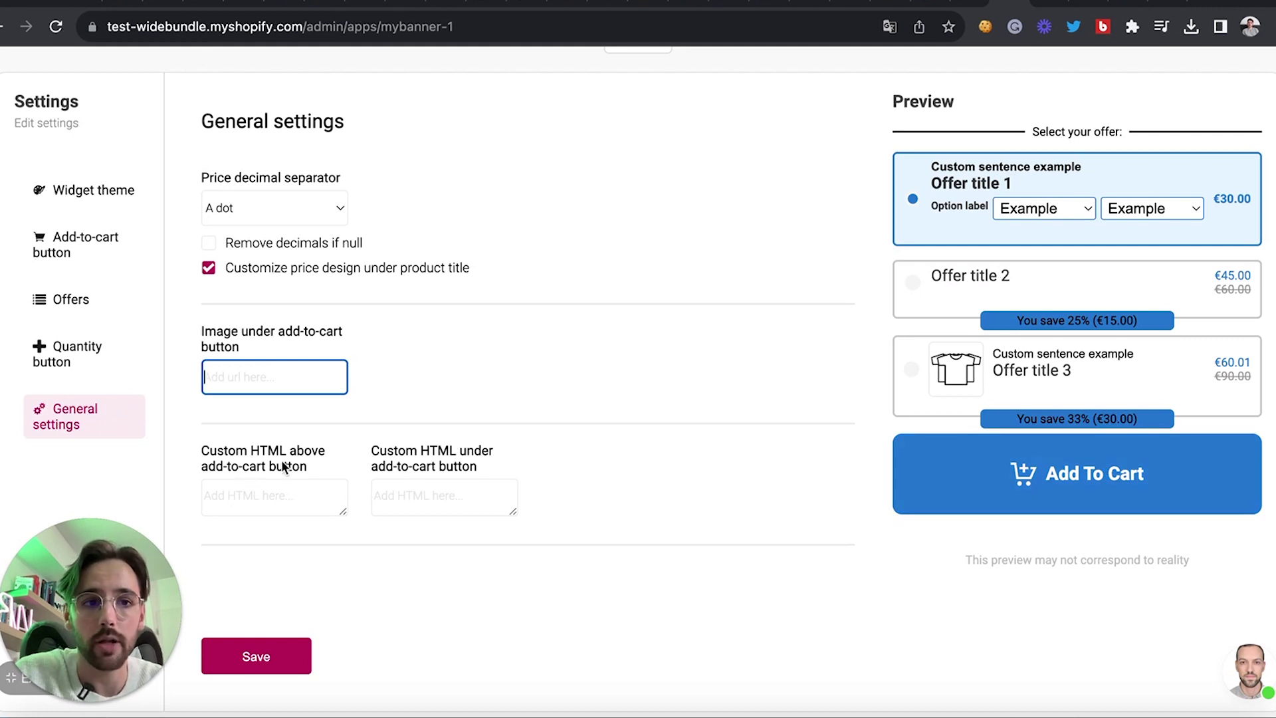
left_click(656, 397)
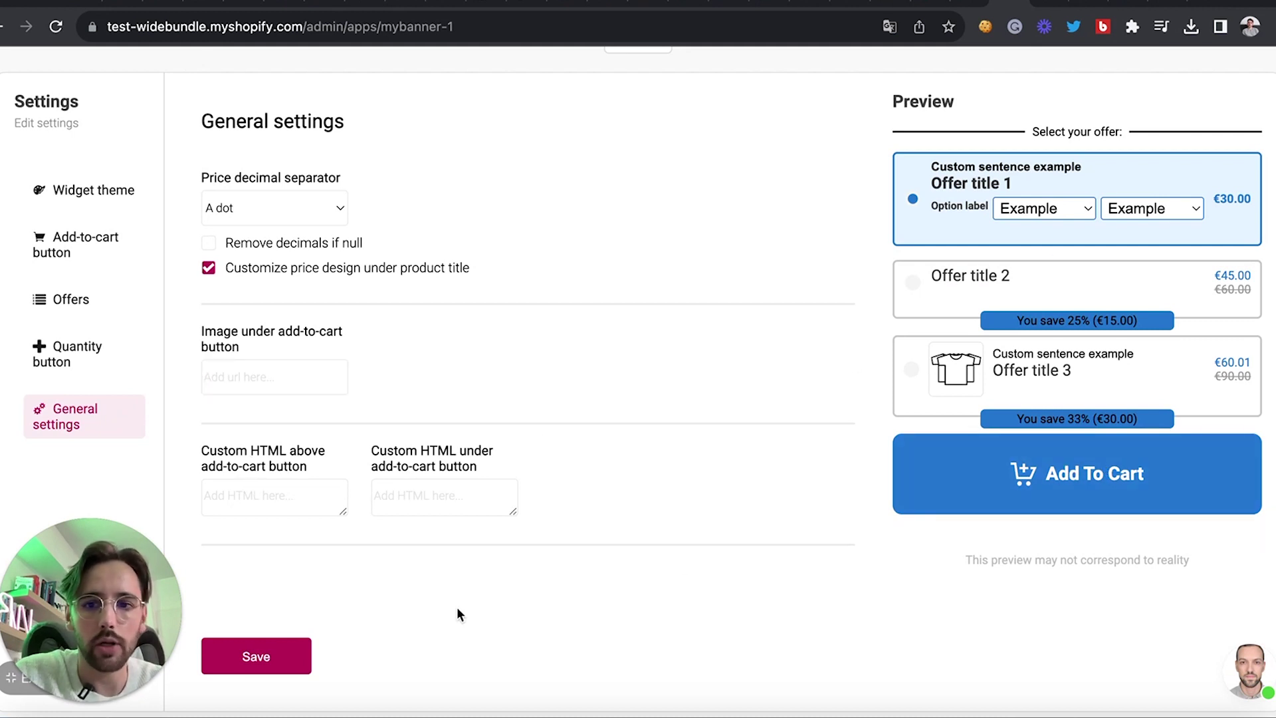
left_click(233, 658)
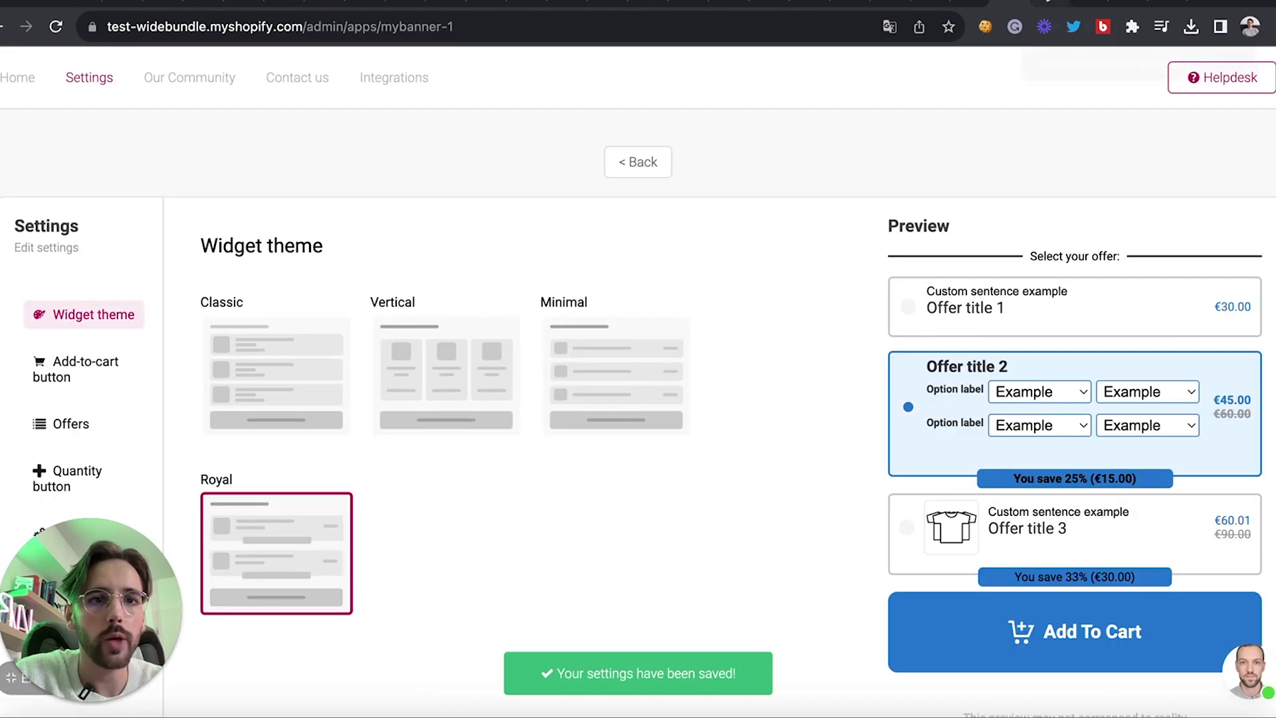
left_click(1047, 3)
left_click(57, 30)
Dismiss the translate popup, test each of the three blue-styled offers, and return to WideBundle
left_click(944, 62)
left_click(1095, 325)
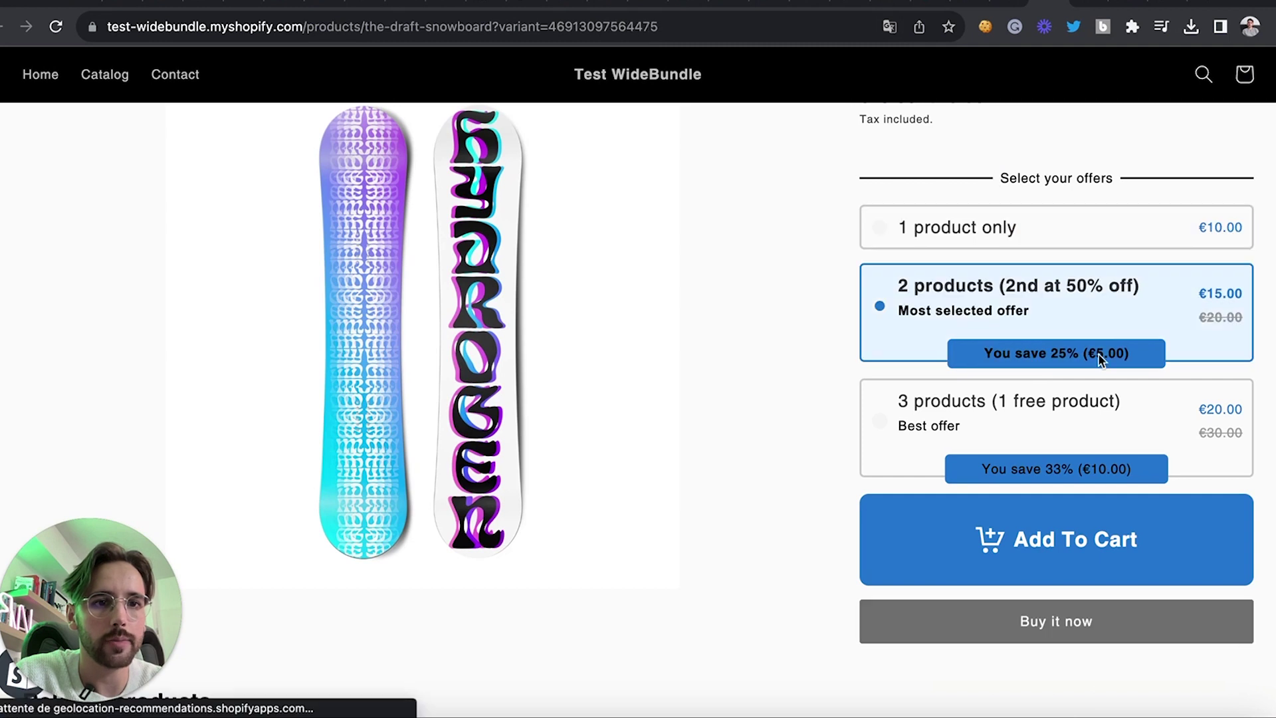
left_click(1076, 240)
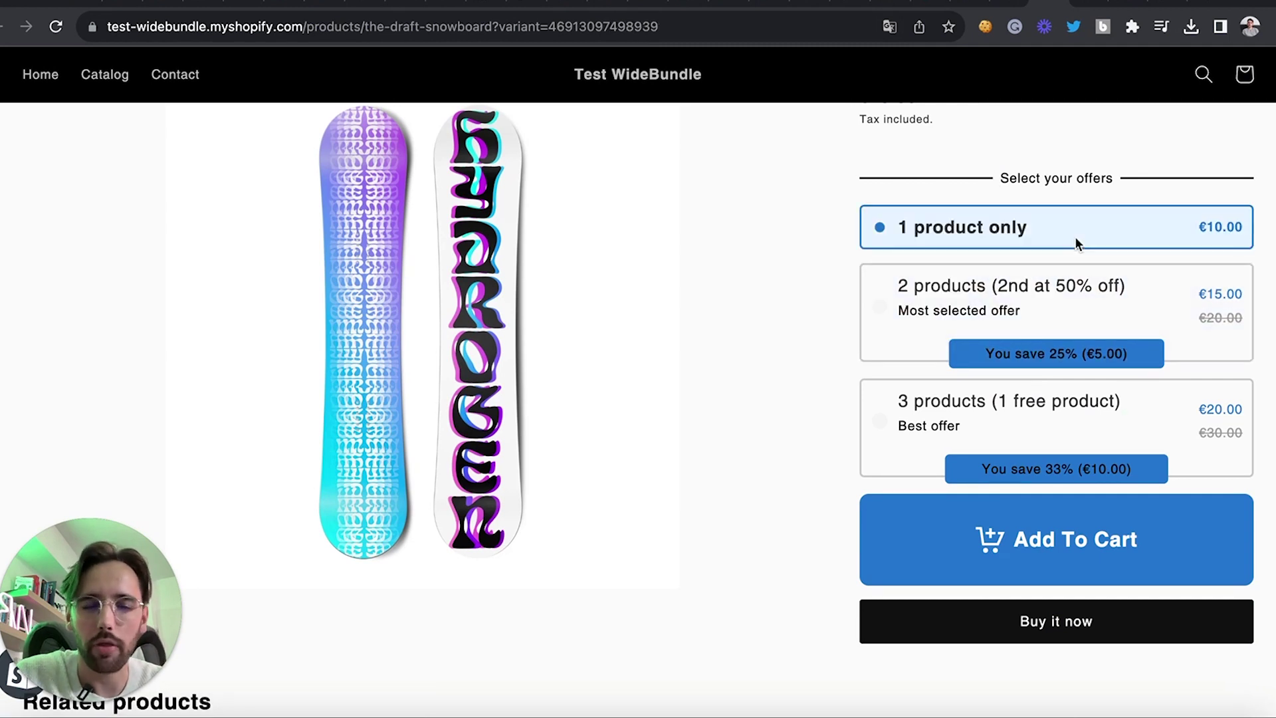
left_click(1083, 300)
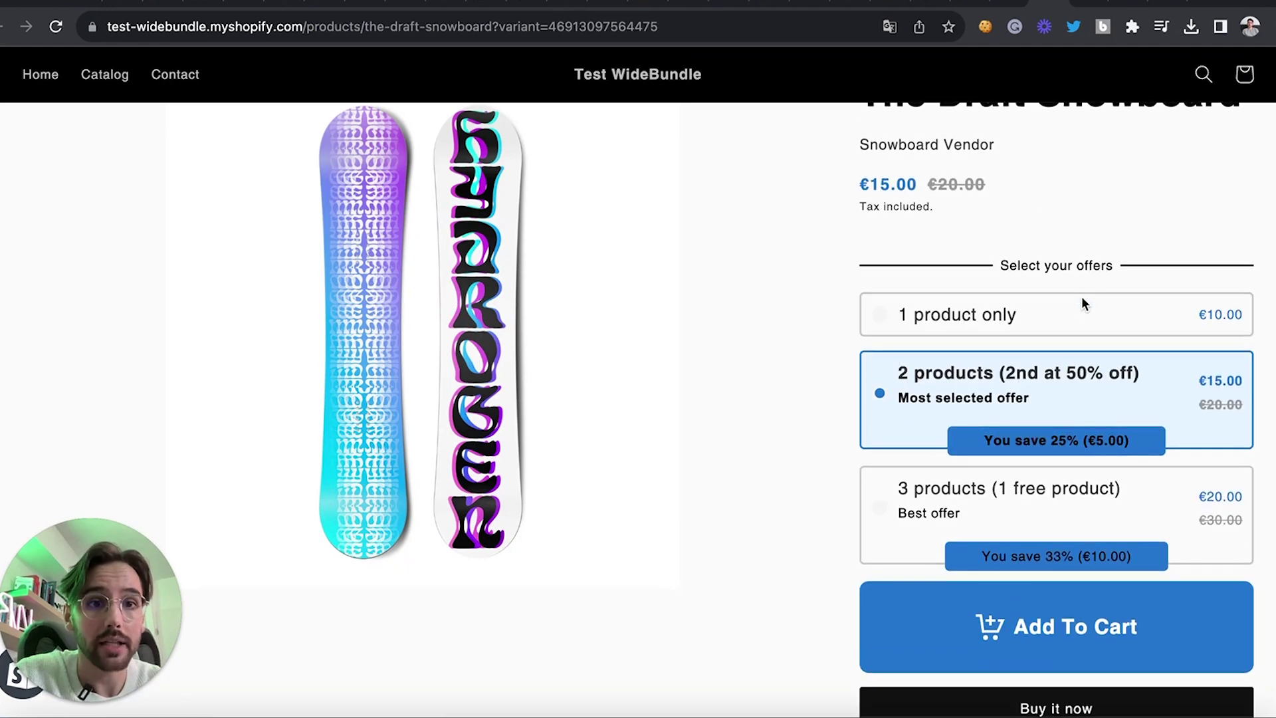
scroll(1082, 303, "up", 1)
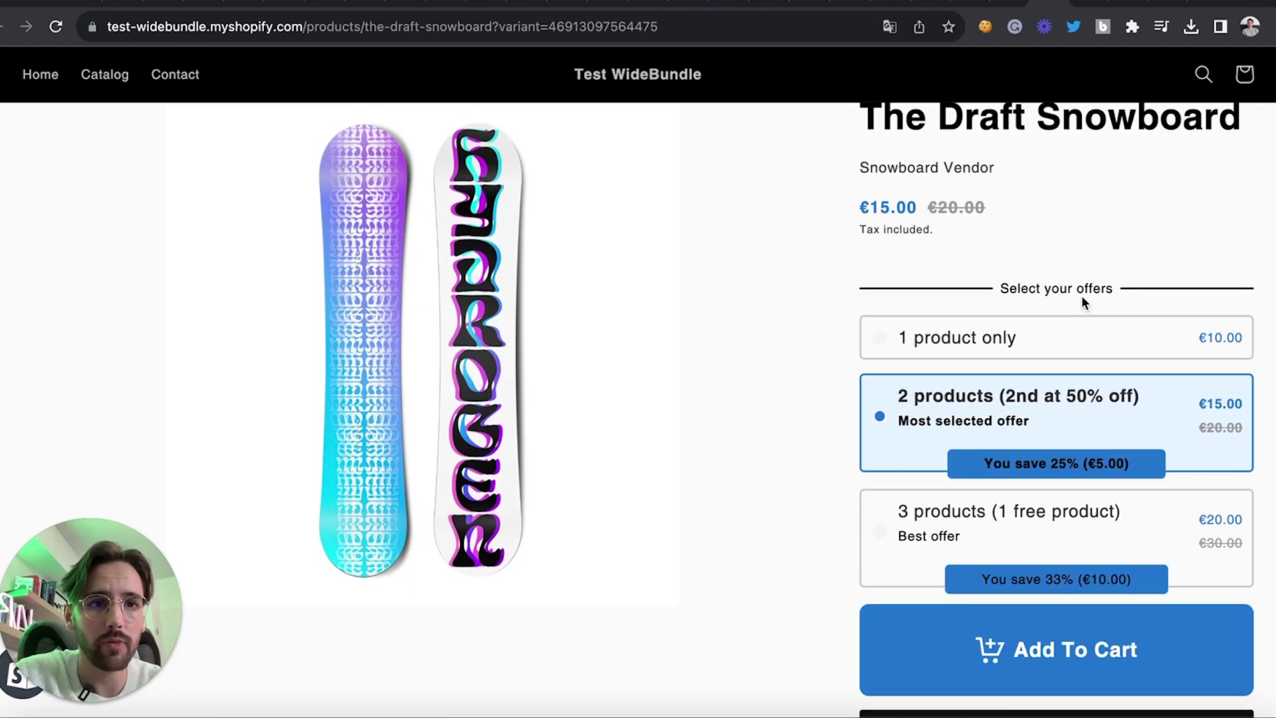
scroll(1082, 299, "down", 1)
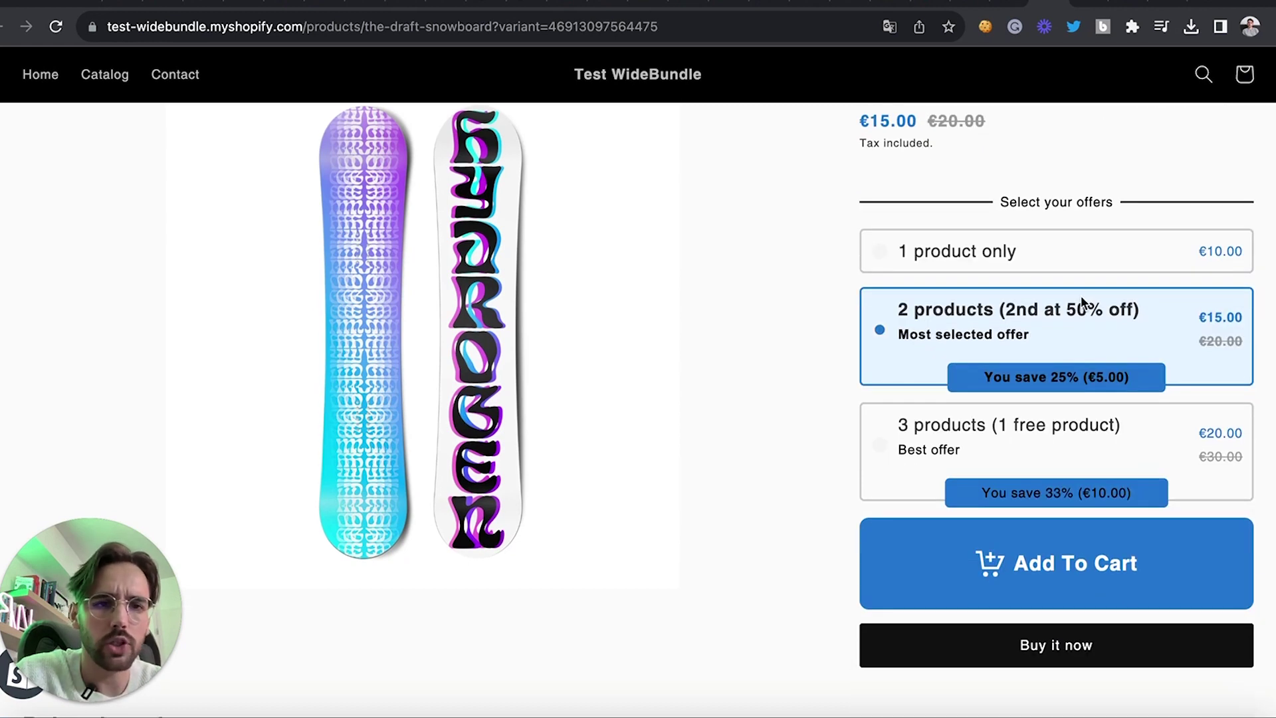
left_click(1095, 441)
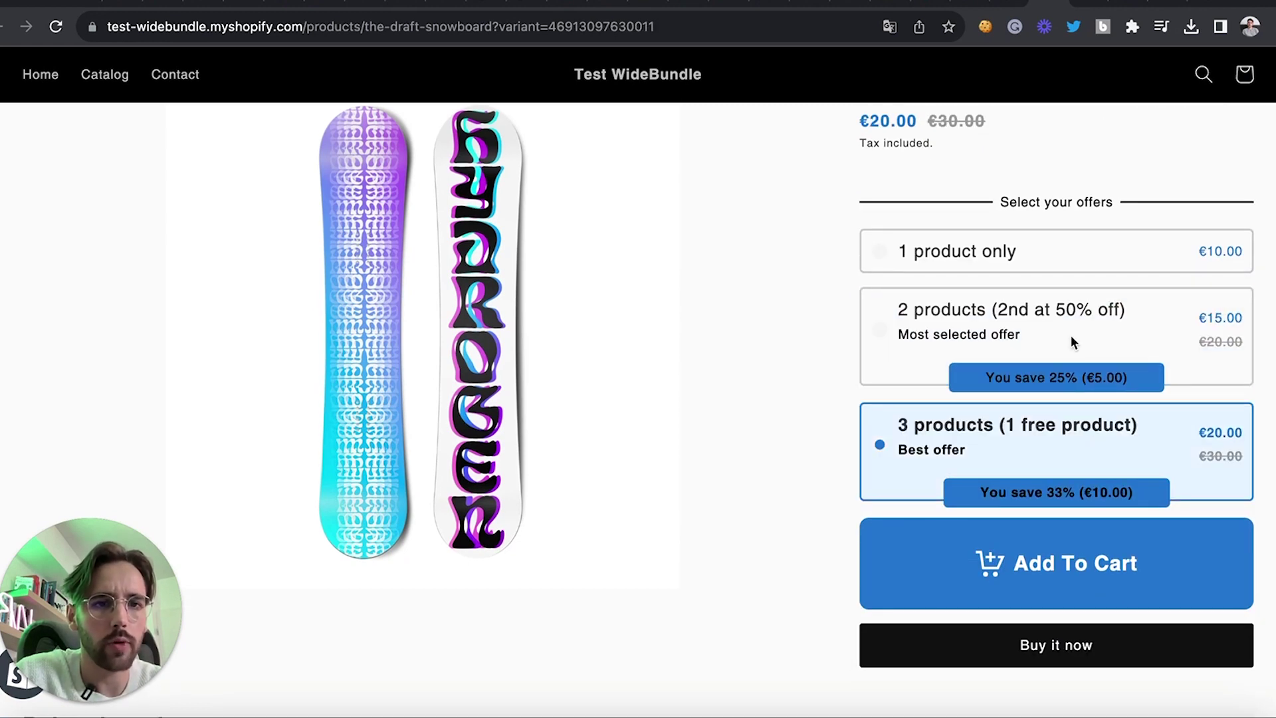
left_click(1071, 335)
left_click(1025, 249)
left_click(1082, 330)
scroll(1057, 233, "up", 1)
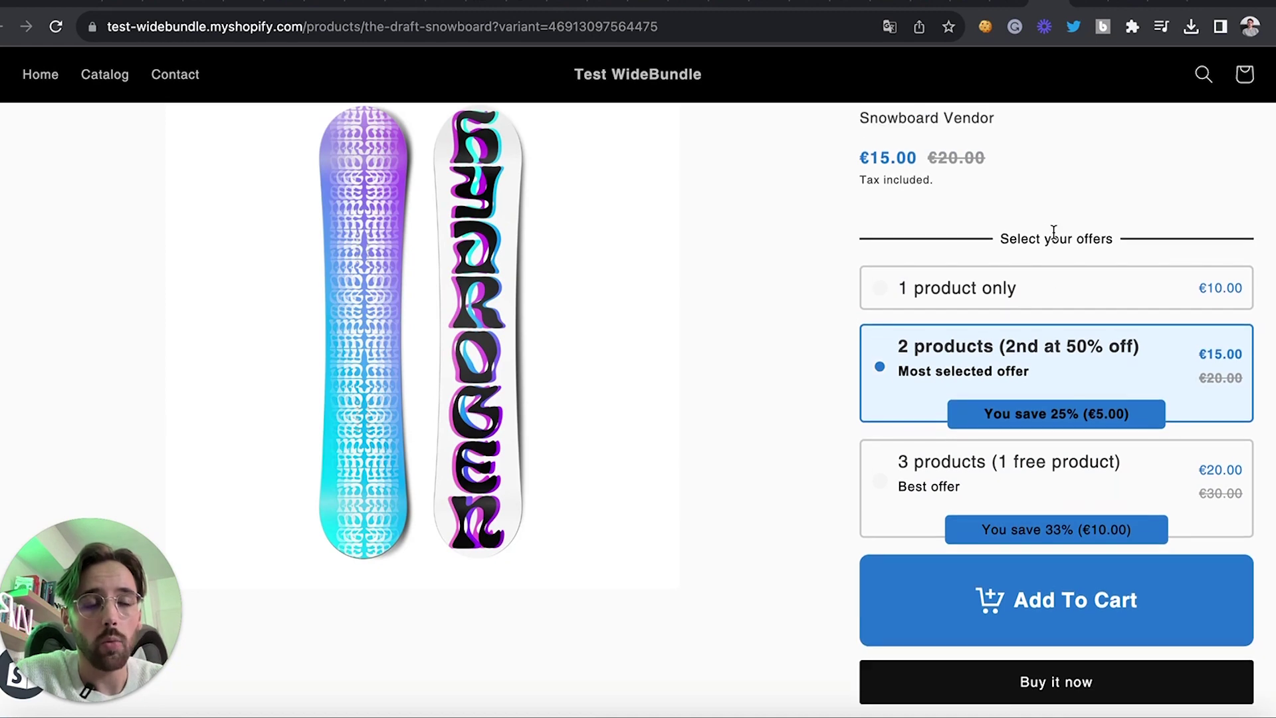
left_click(1050, 4)
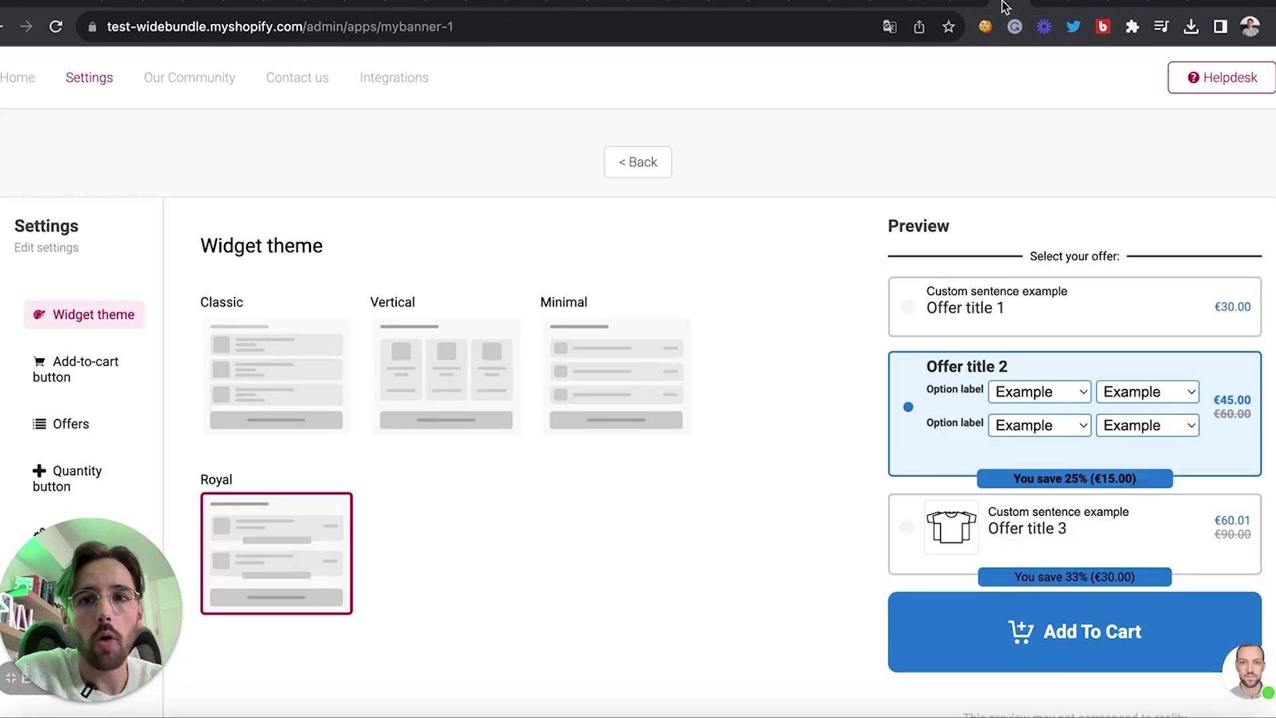
Check The Draft Snowboard in the WideBundle home page Products list, then return to its storefront tab
left_click(30, 78)
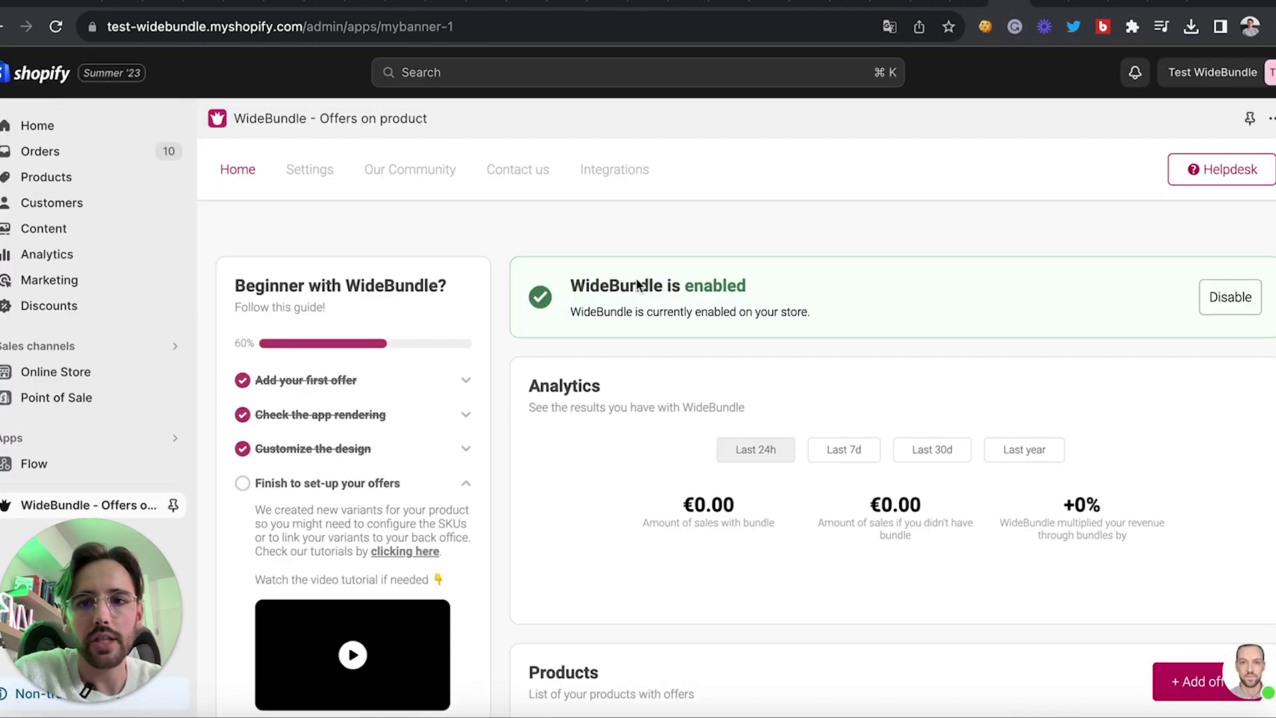
scroll(636, 284, "down", 6)
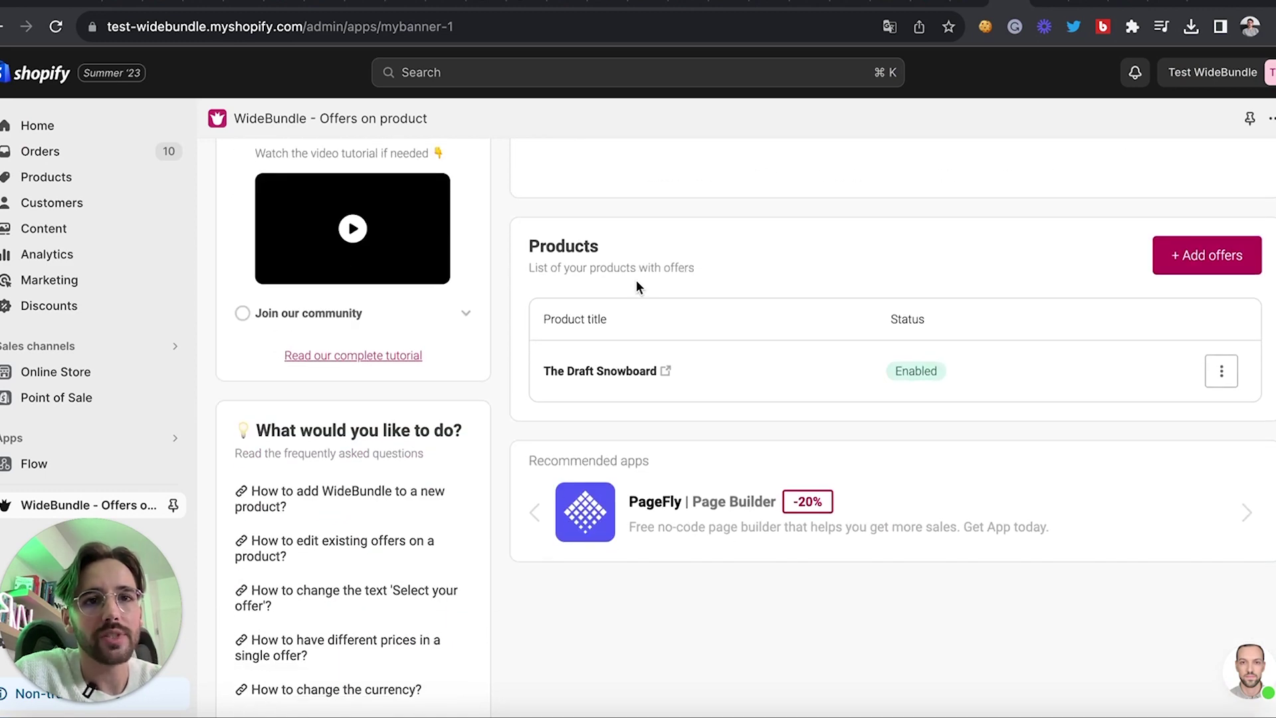
scroll(636, 287, "down", 1)
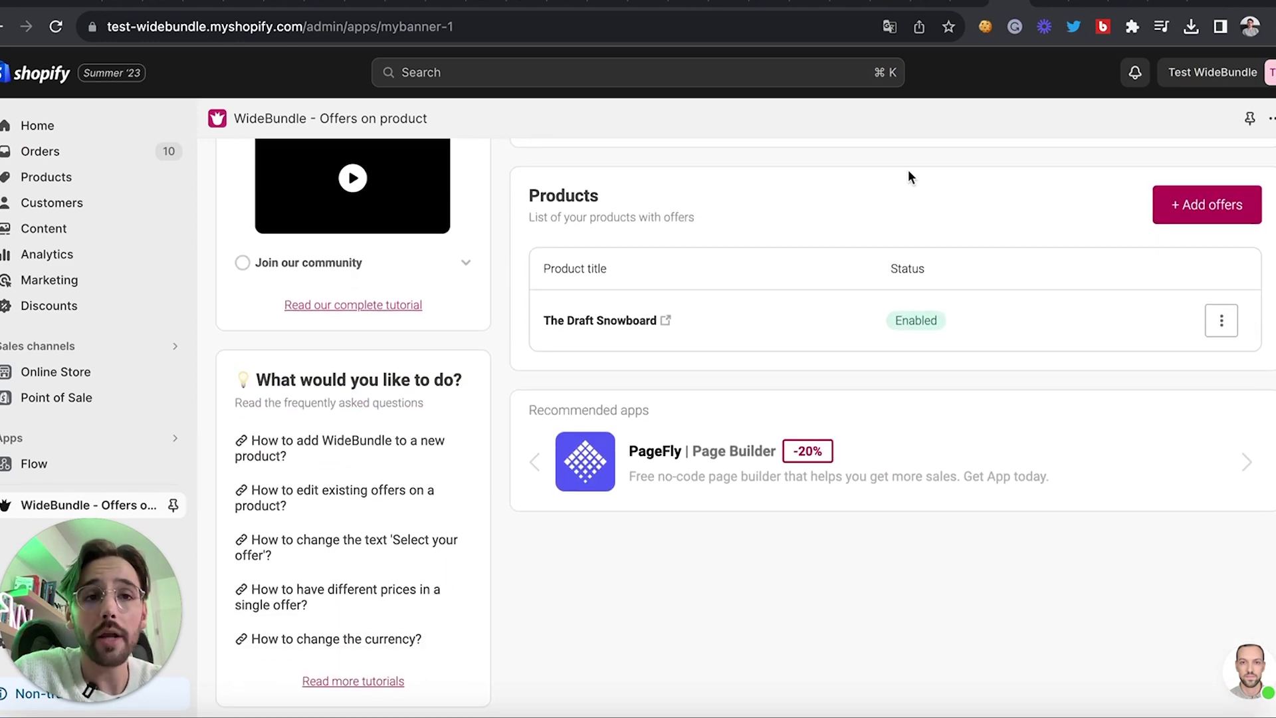
left_click(1042, 7)
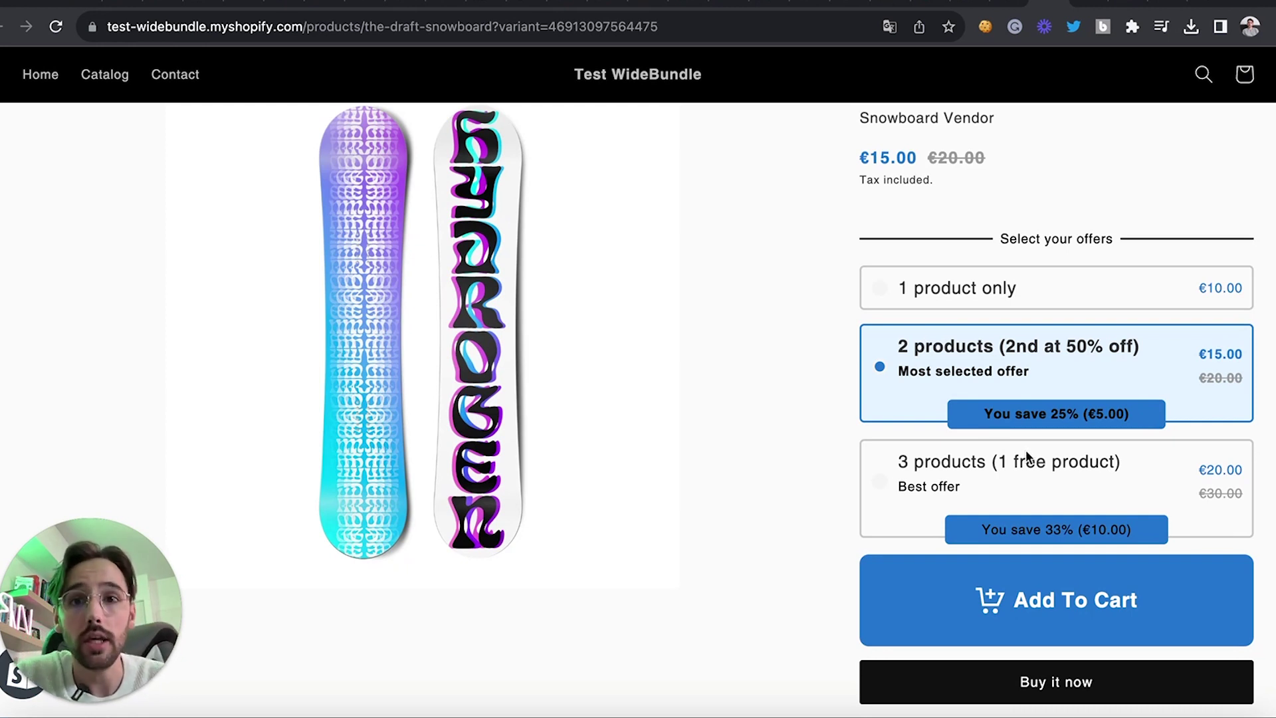
Add the '2 products (2nd at 50% off)' offer to the cart and close the cart drawer
left_click(1043, 478)
left_click(1030, 374)
left_click(1011, 292)
scroll(1011, 369, "down", 2)
left_click(1017, 384)
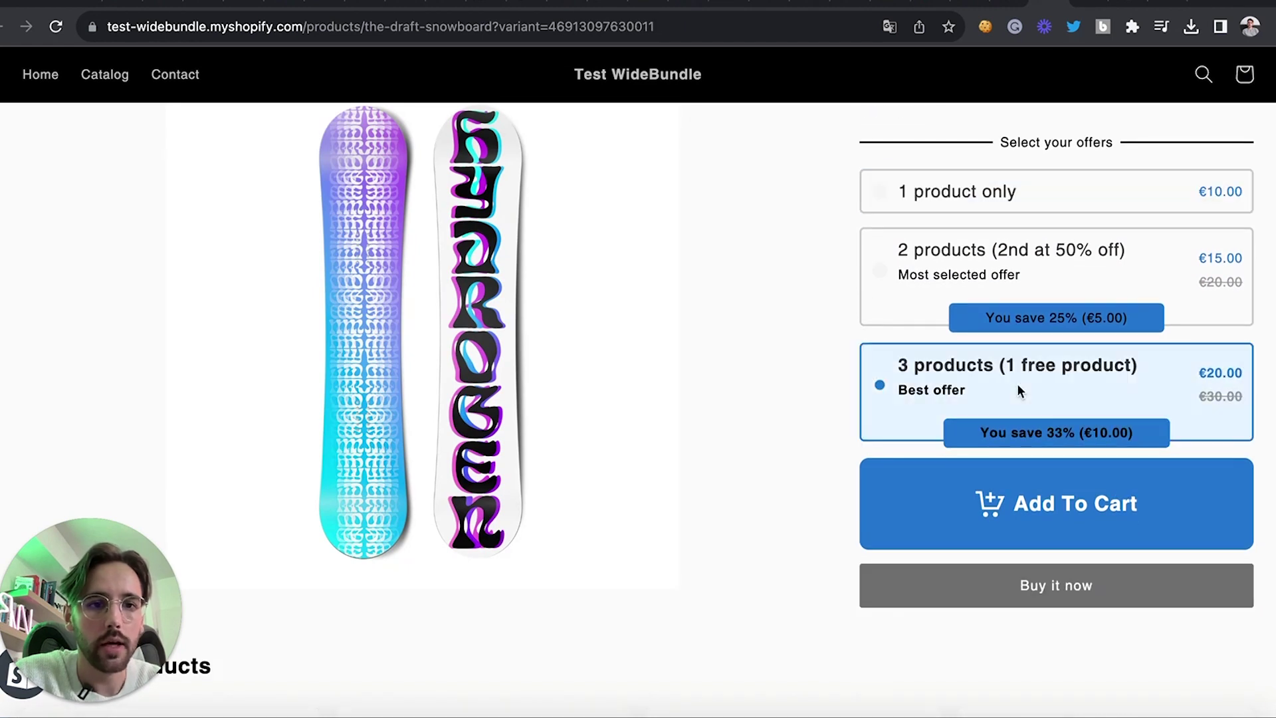
left_click(1010, 288)
left_click(1081, 500)
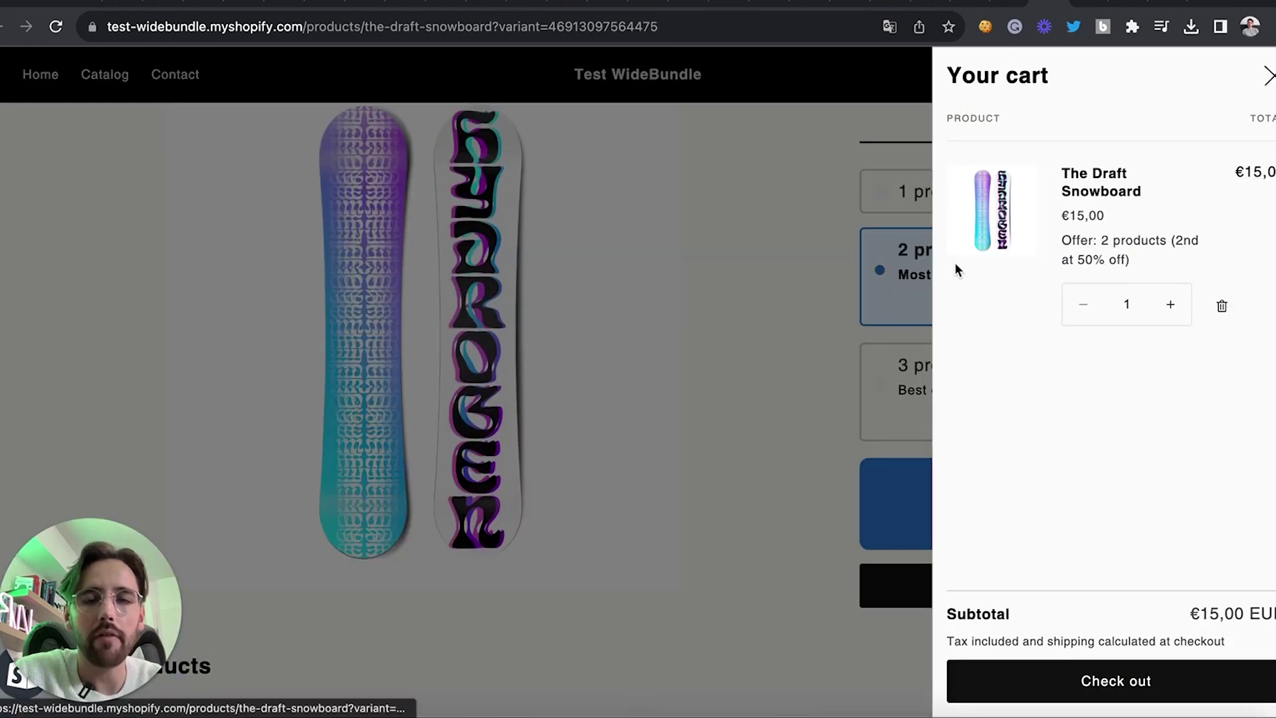
left_click(776, 255)
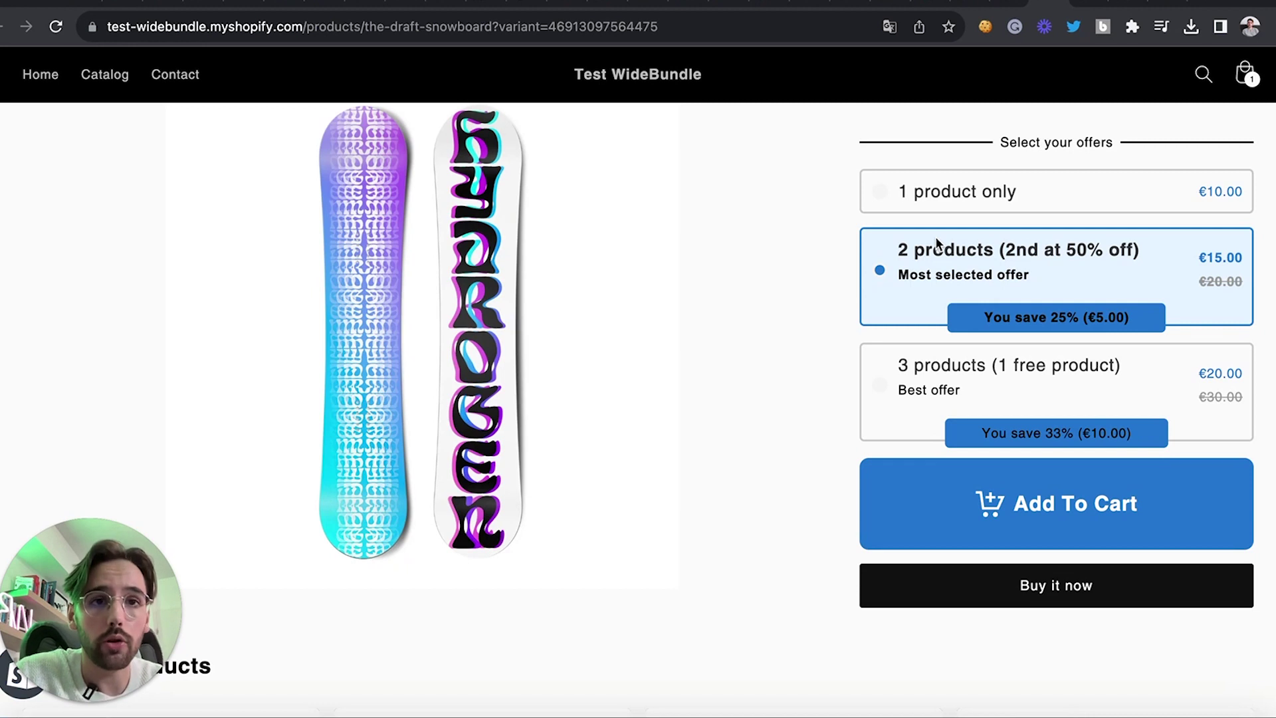
Click through the offers again, ending on '2 products (2nd at 50% off)' at €15
left_click(944, 192)
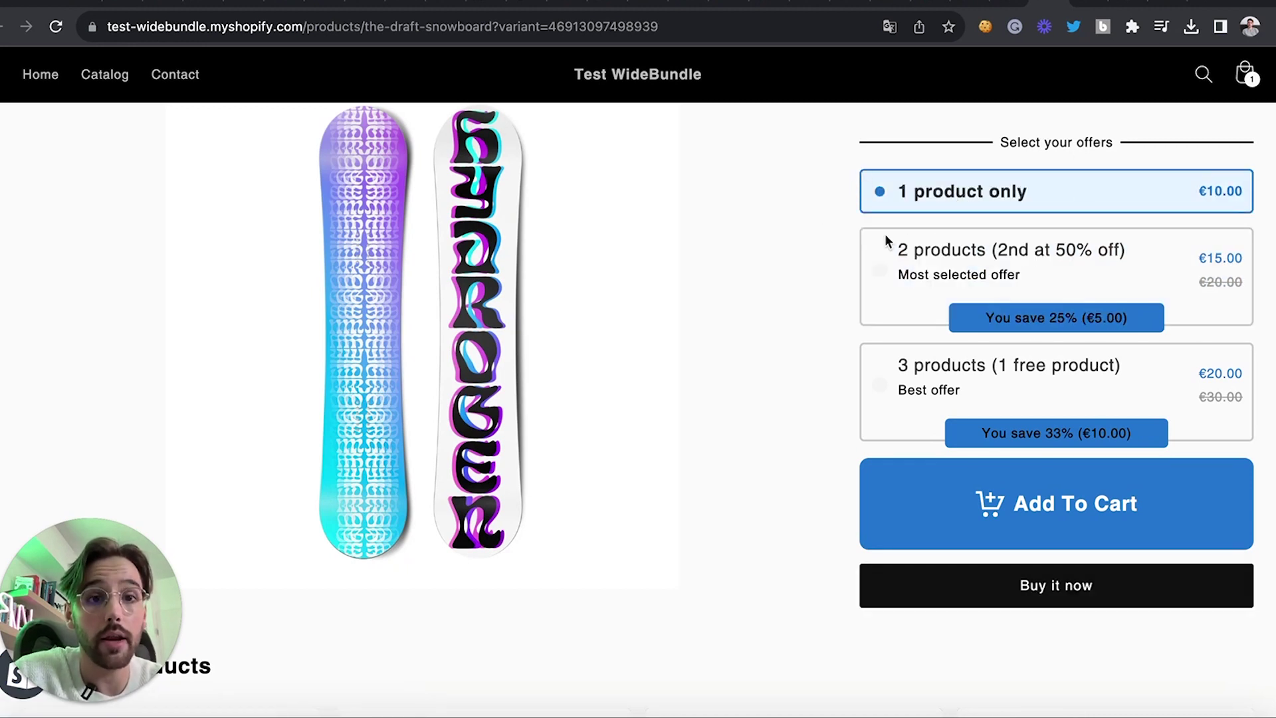
left_click(909, 259)
left_click(1053, 351)
left_click(997, 318)
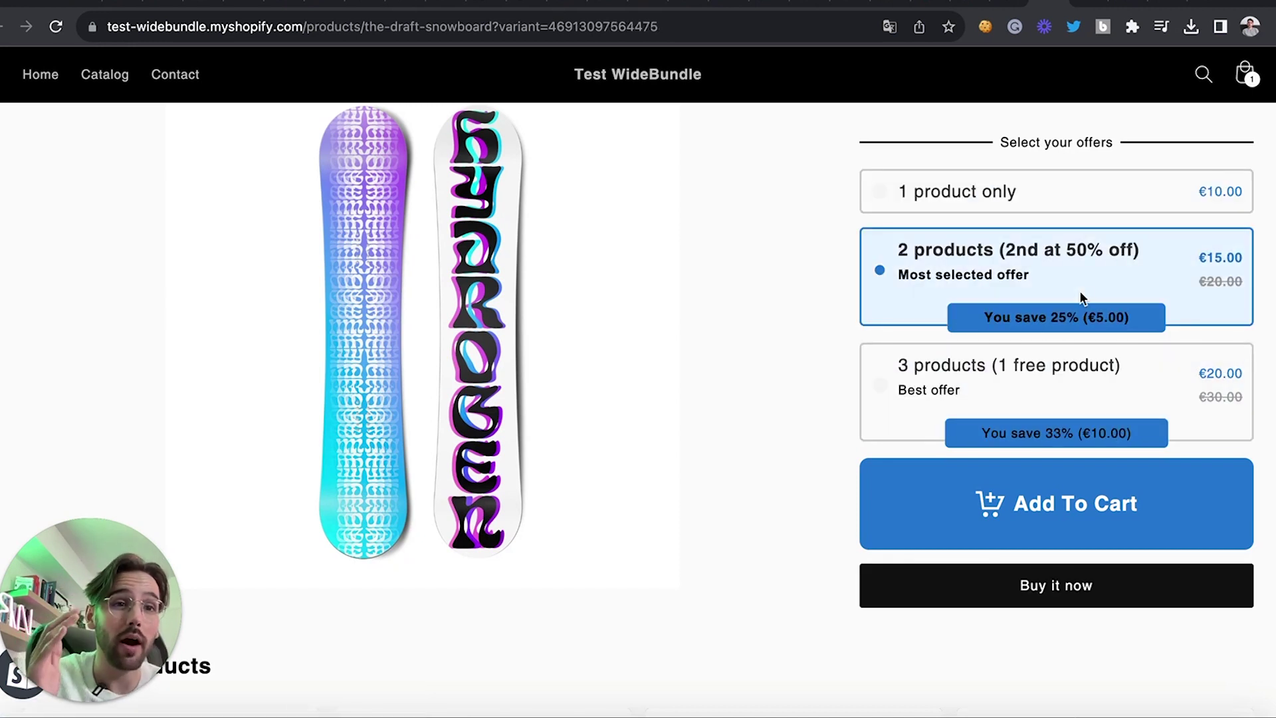
left_click(1073, 192)
left_click(1069, 245)
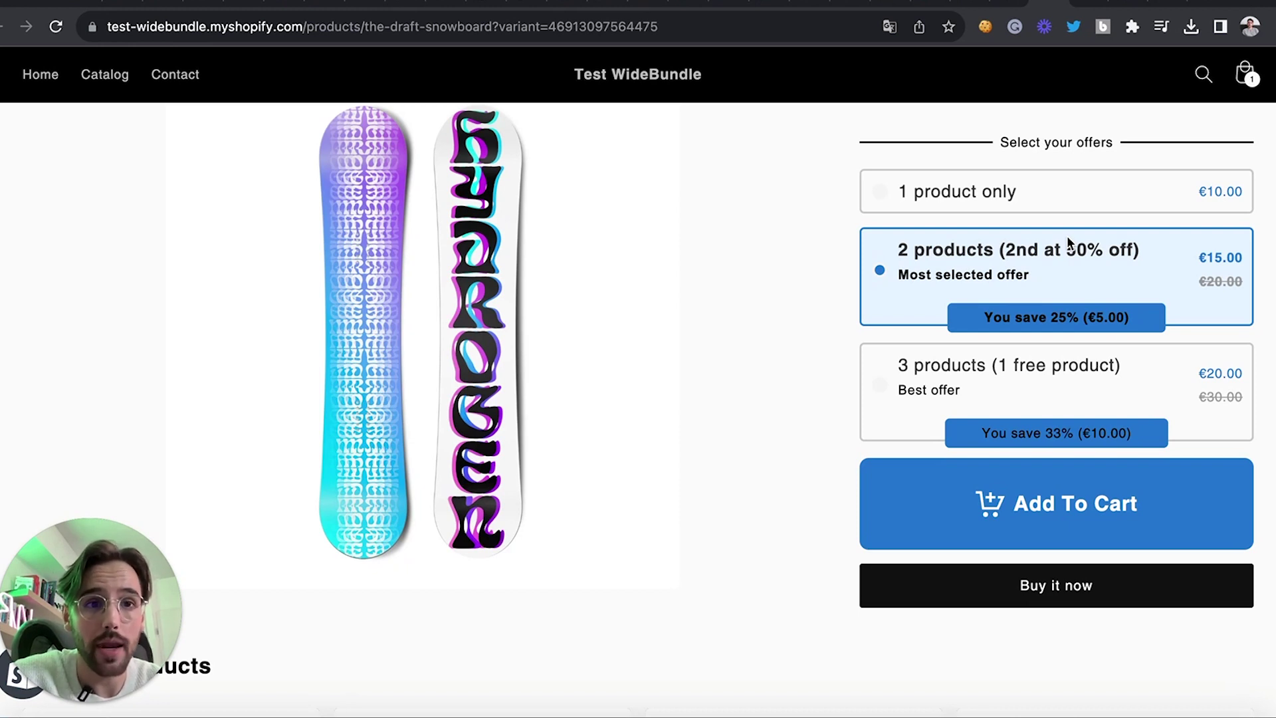
left_click(1070, 208)
left_click(1077, 247)
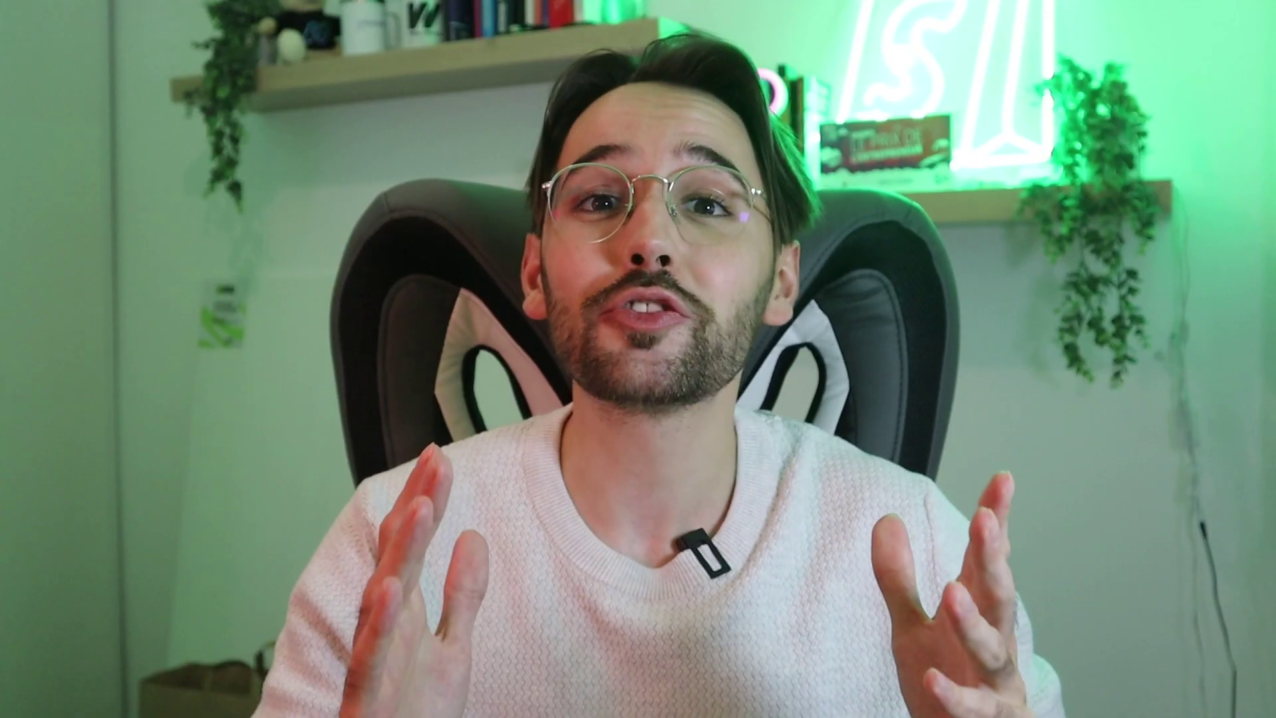